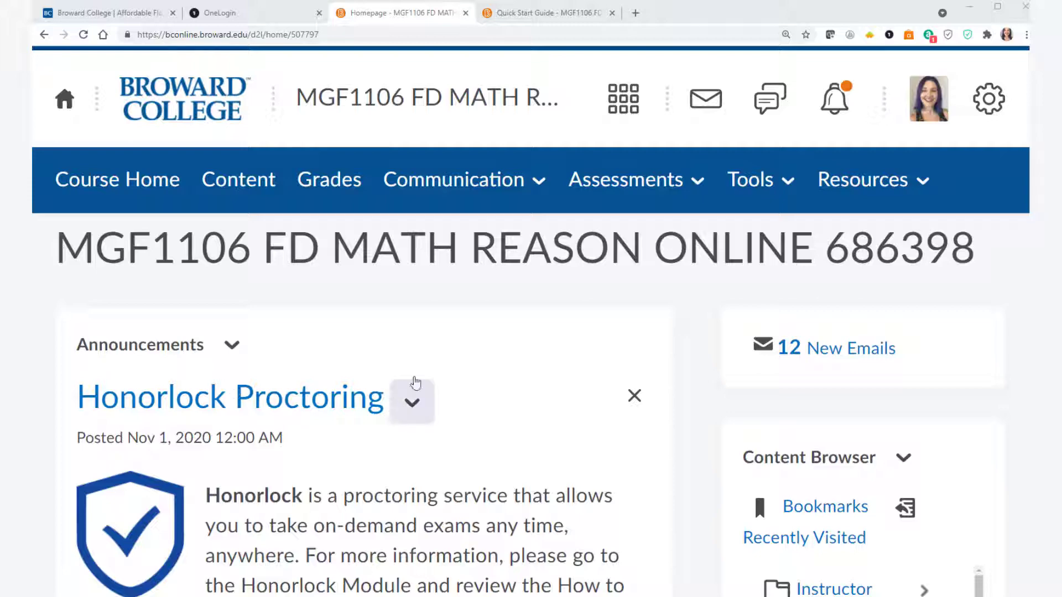
# Open the Instructor Toolbox in the course's Content Browser and look through its resources.
pyautogui.scroll(-3, 547, 313)
pyautogui.scroll(-1, 540, 308)
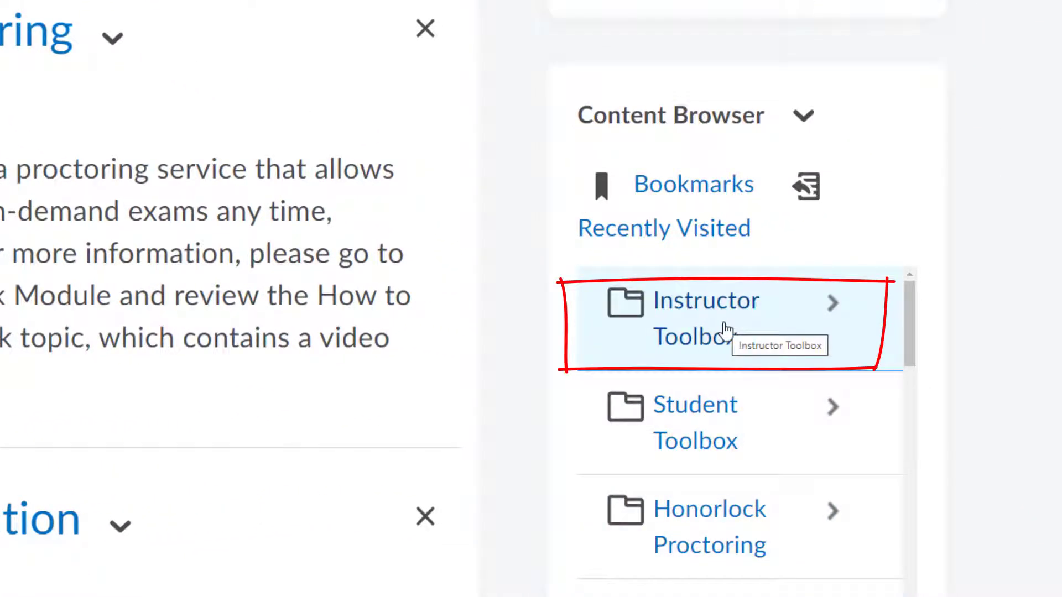
pyautogui.click(726, 330)
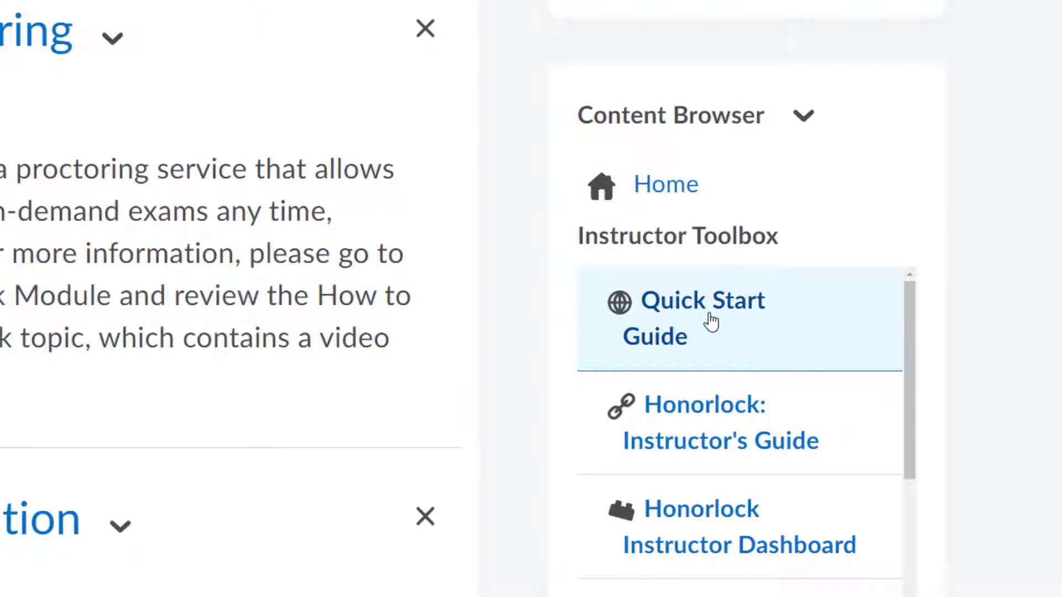
pyautogui.scroll(-2, 711, 329)
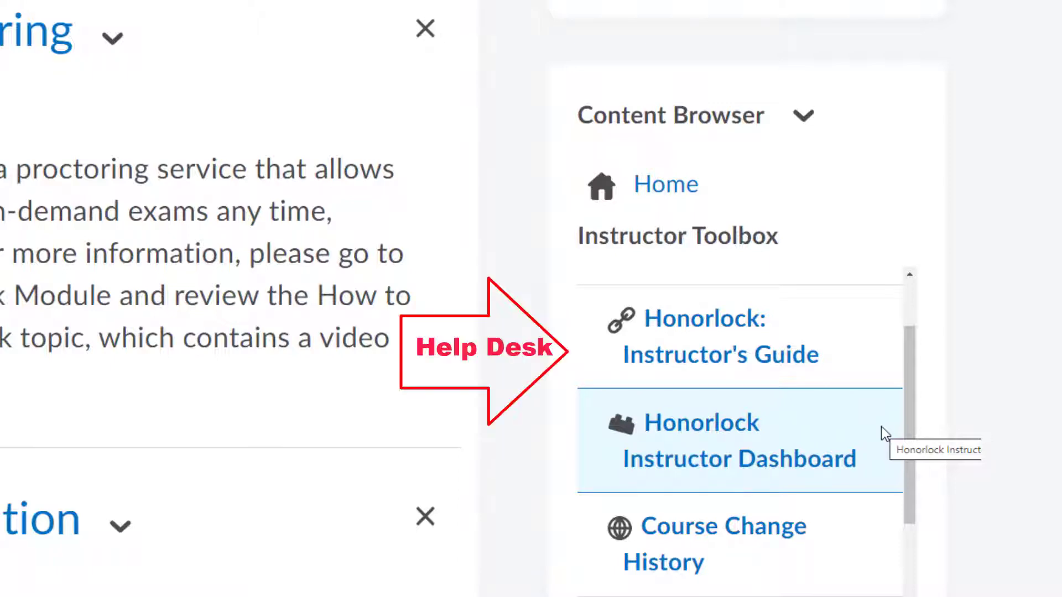
pyautogui.scroll(-5, 881, 427)
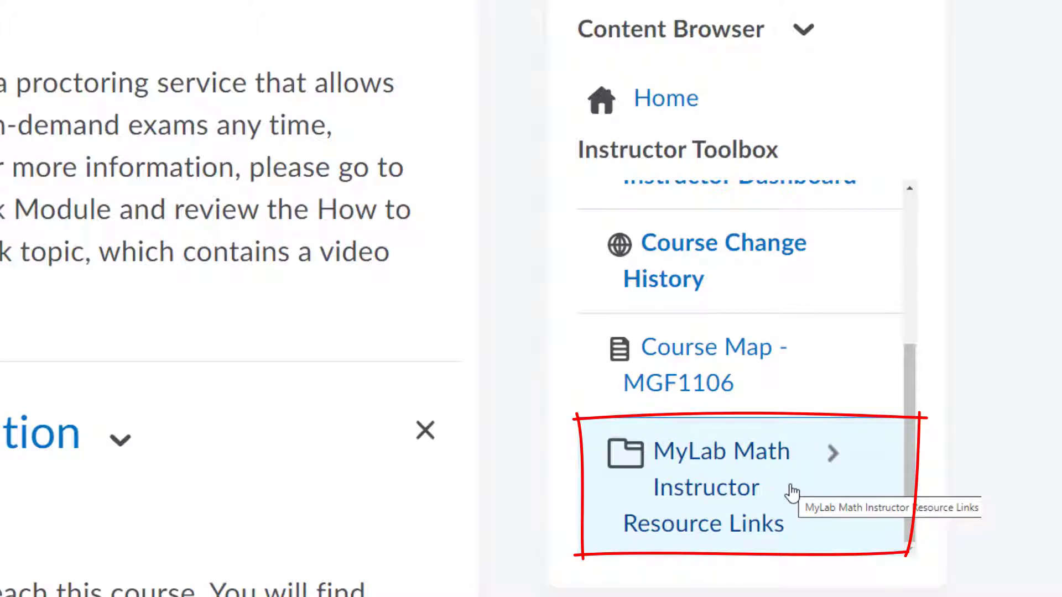
# Open the MyLab Math Assignment Manager from the MyLab Math Instructor Resource Links folder.
pyautogui.click(791, 492)
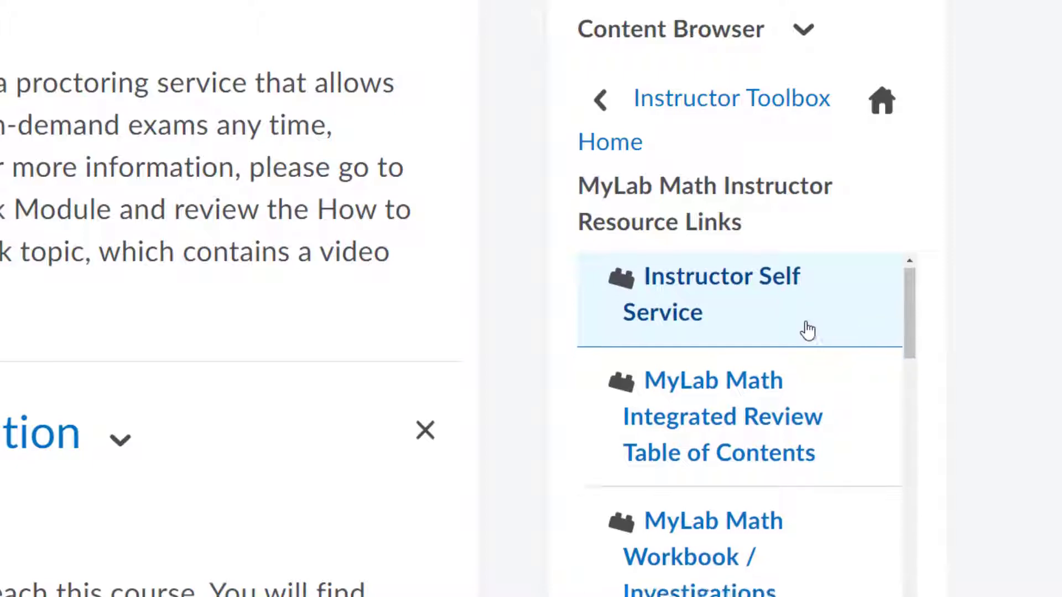
pyautogui.scroll(-5, 801, 333)
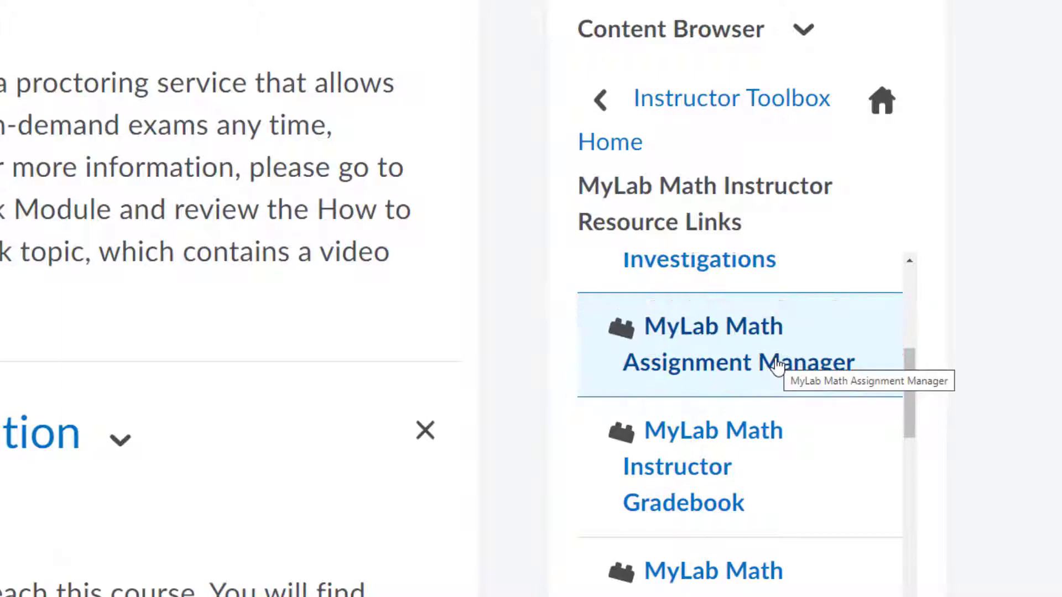
pyautogui.click(777, 365)
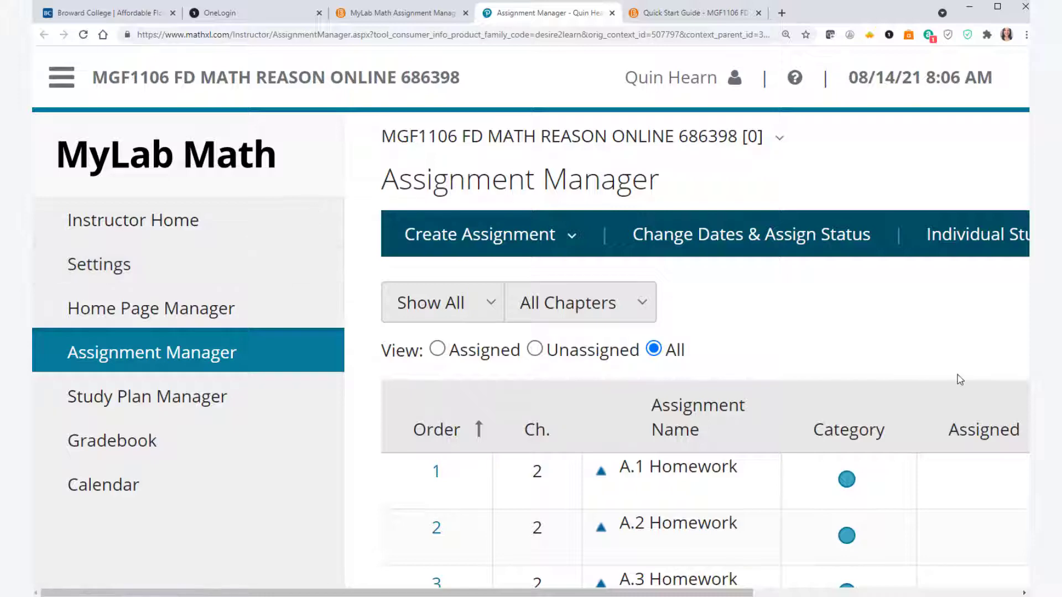
# Collapse the navigation menu and review the assignment list, including the module homework, exams and Integrated Review items.
pyautogui.click(63, 79)
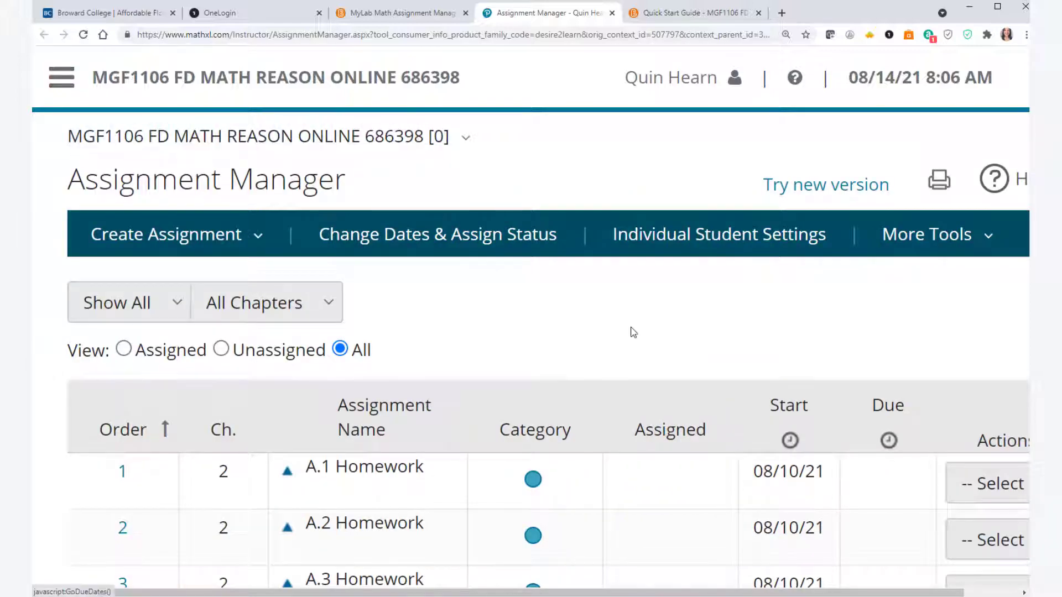
pyautogui.scroll(-5, 633, 331)
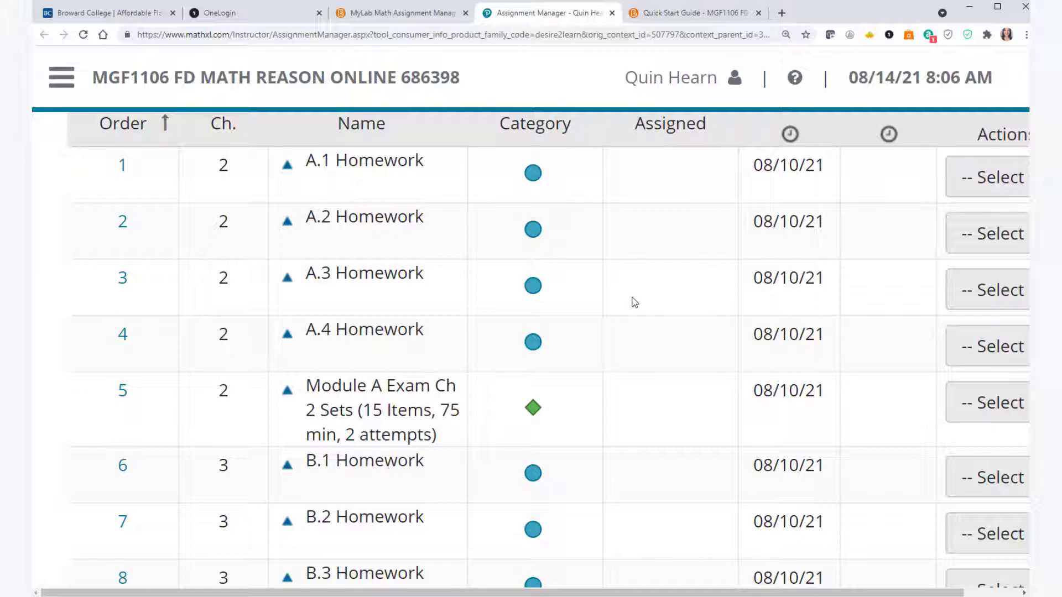
pyautogui.scroll(-15, 634, 298)
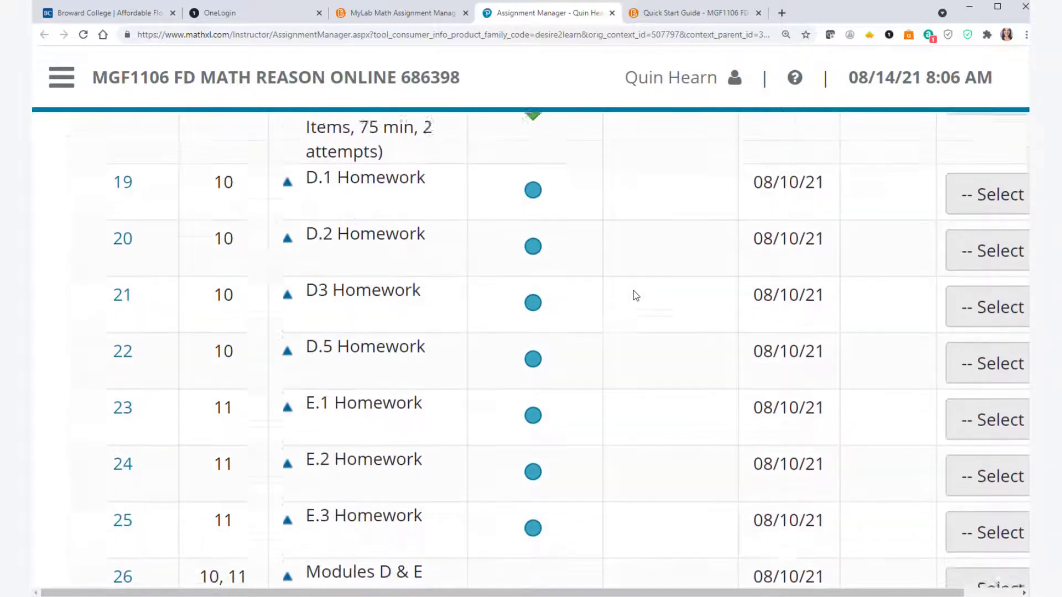
pyautogui.scroll(-10, 636, 295)
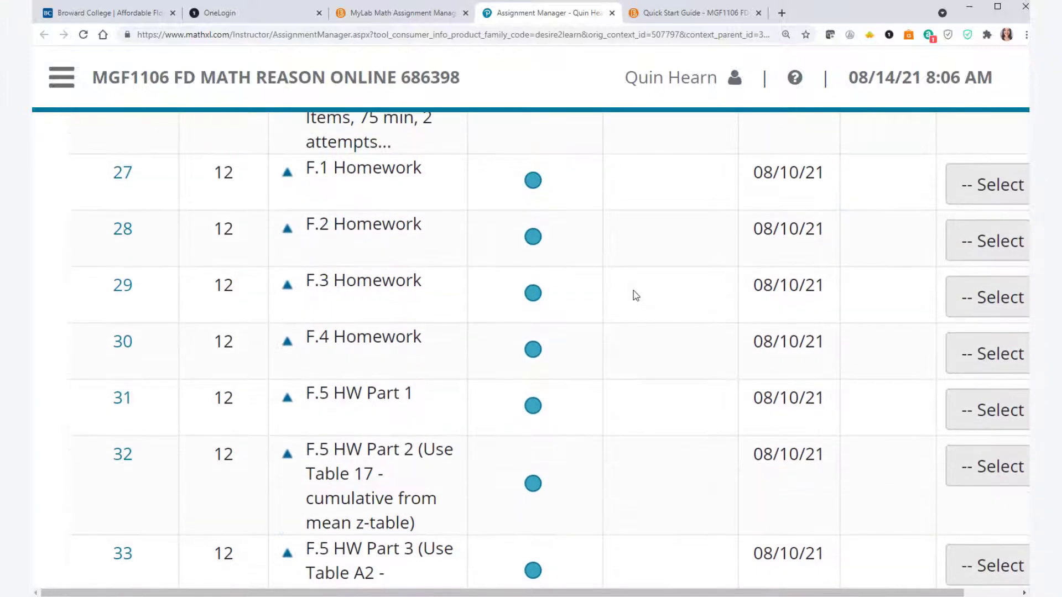
pyautogui.scroll(-5, 635, 296)
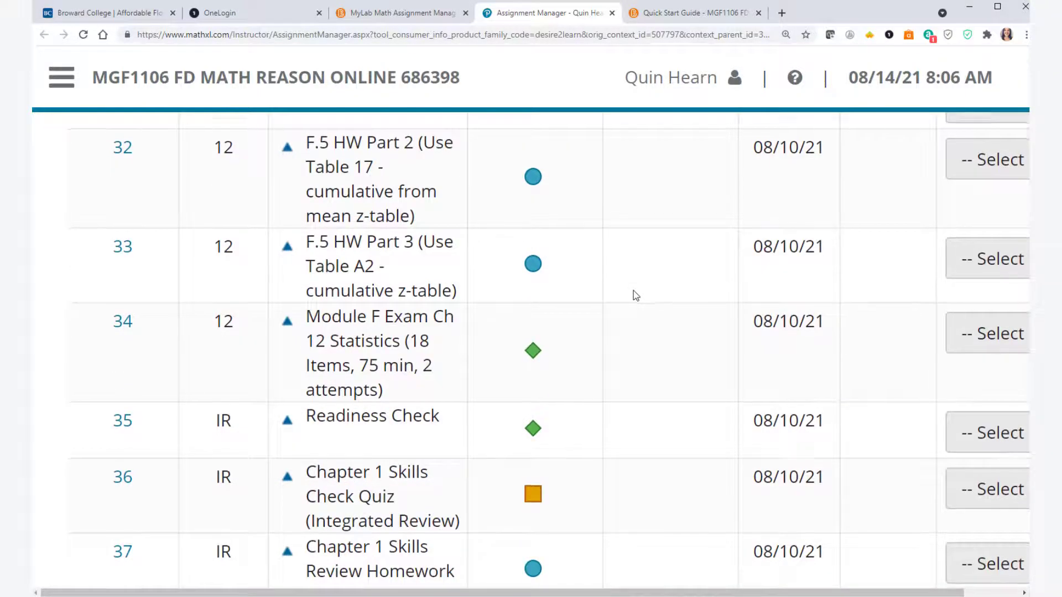
pyautogui.scroll(-3, 635, 296)
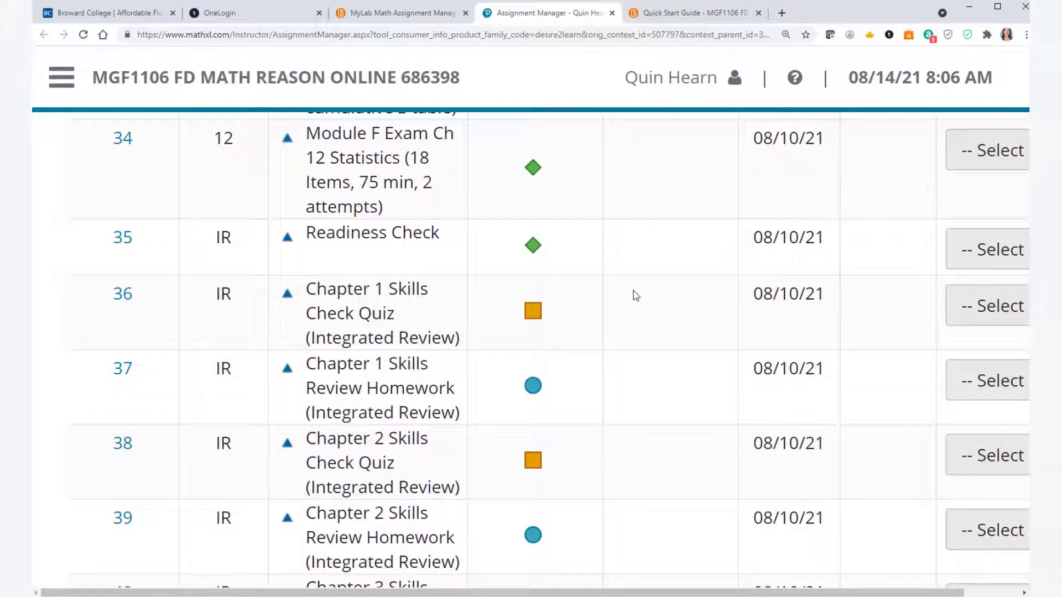
pyautogui.scroll(-10, 263, 434)
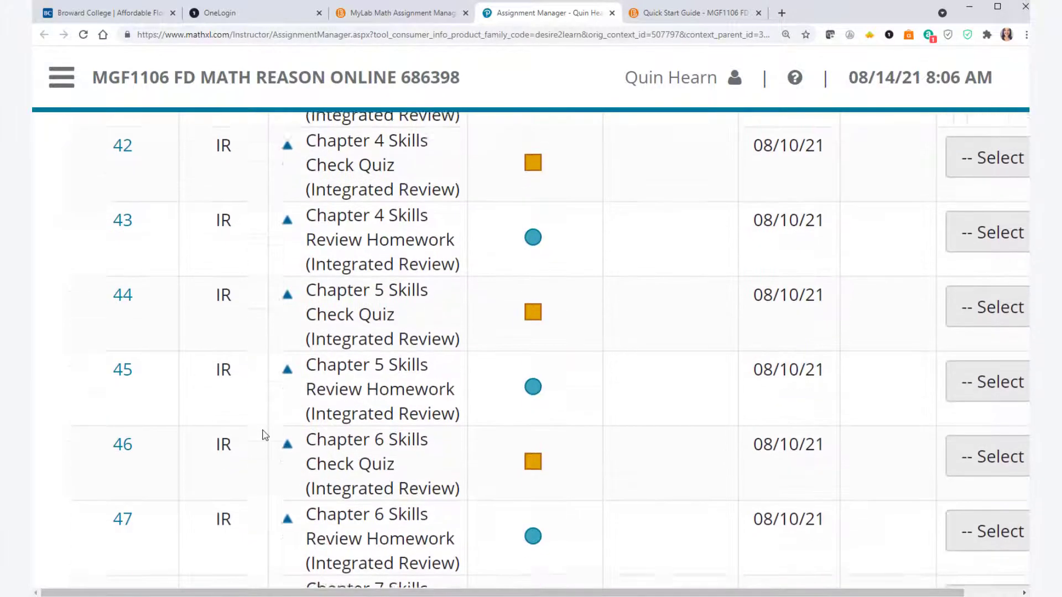
pyautogui.scroll(15, 263, 434)
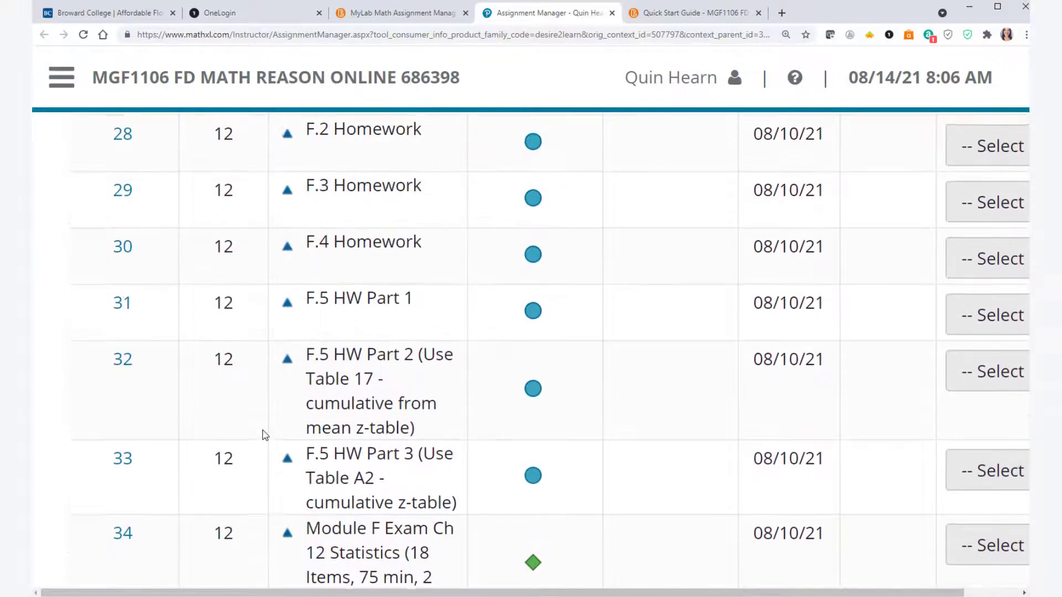
pyautogui.scroll(-5, 263, 435)
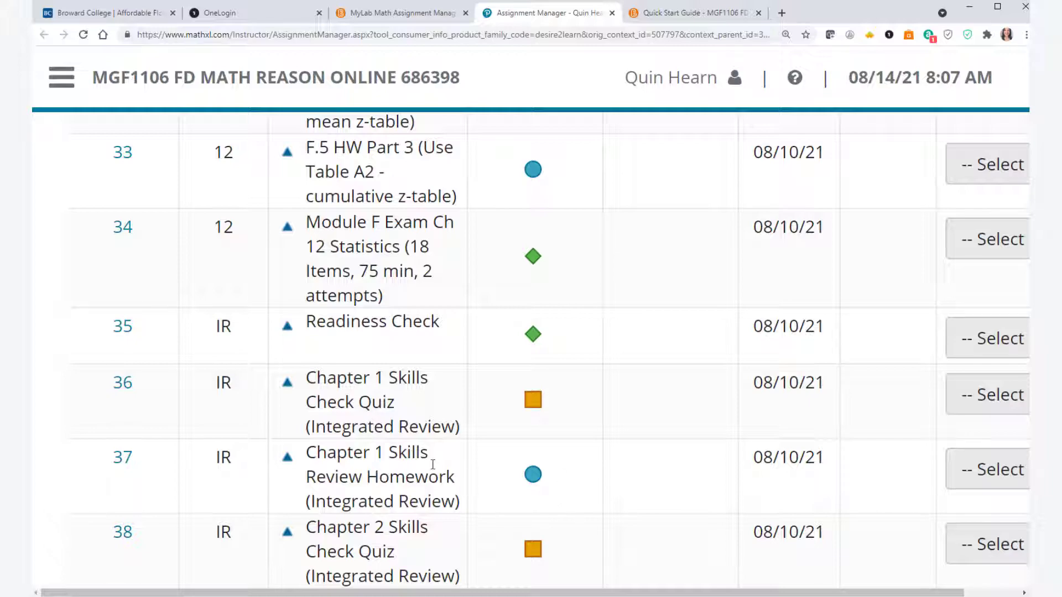
pyautogui.scroll(20, 423, 469)
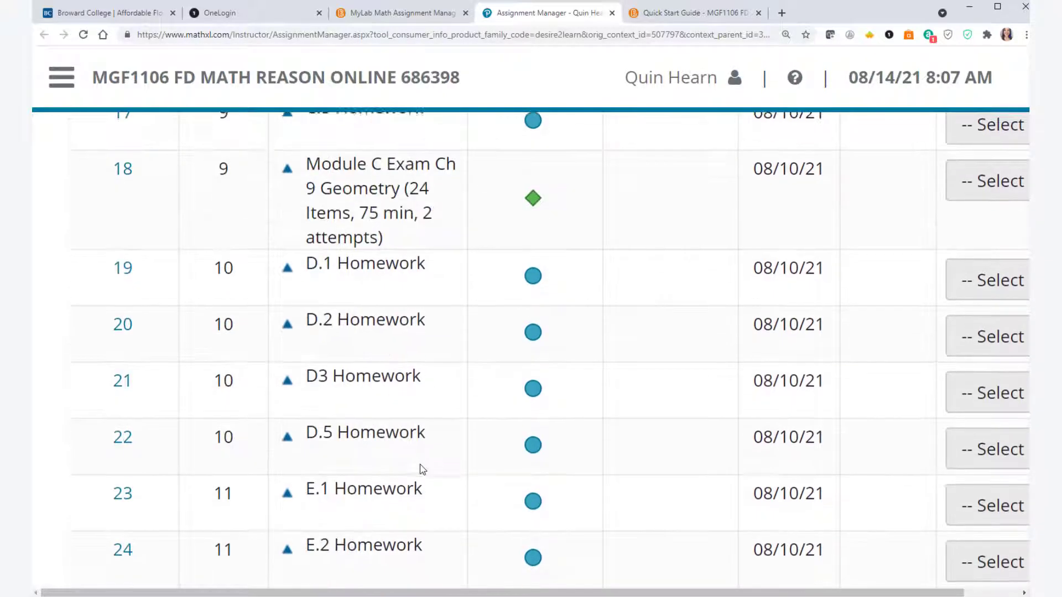
pyautogui.scroll(5, 423, 469)
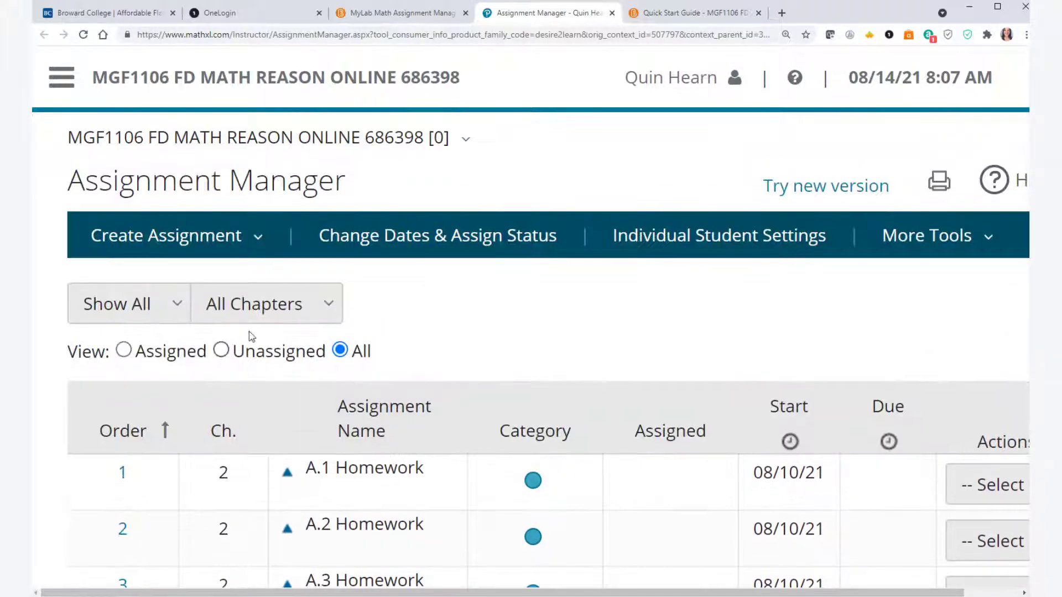
# Open Delete Assignments and mark all Integrated Review (IR) assignments, from Readiness Check through Readiness Post-Test.
pyautogui.click(956, 246)
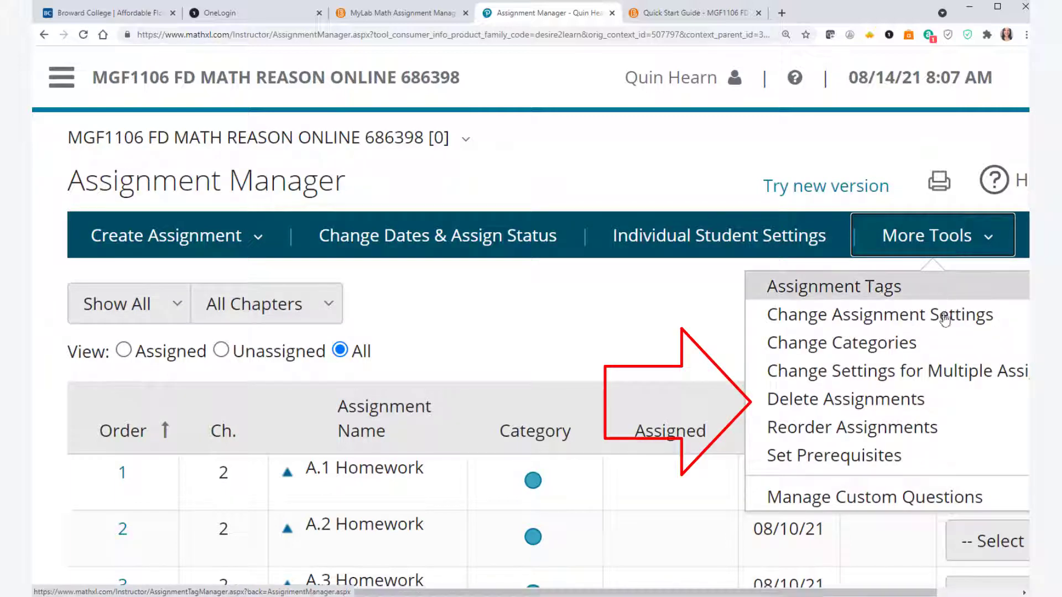
pyautogui.click(926, 409)
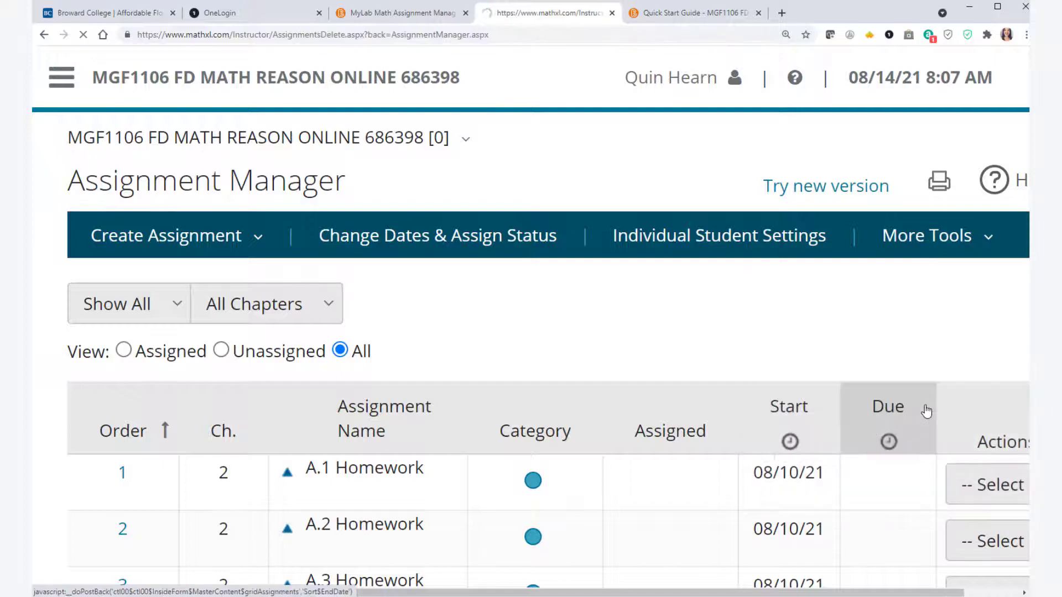
pyautogui.scroll(-4, 491, 344)
pyautogui.scroll(-10, 492, 346)
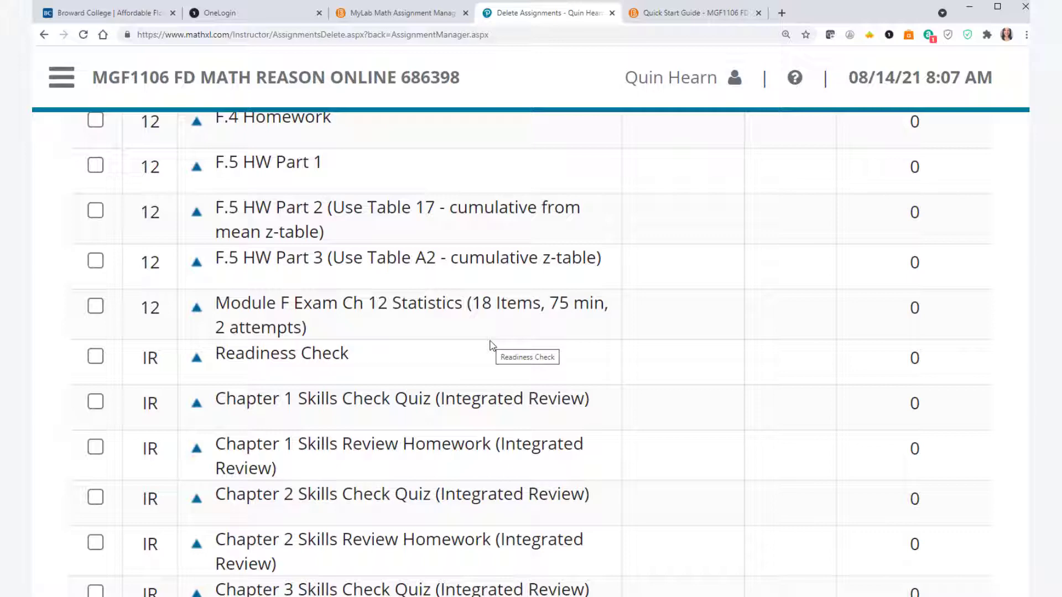
pyautogui.scroll(-1, 389, 365)
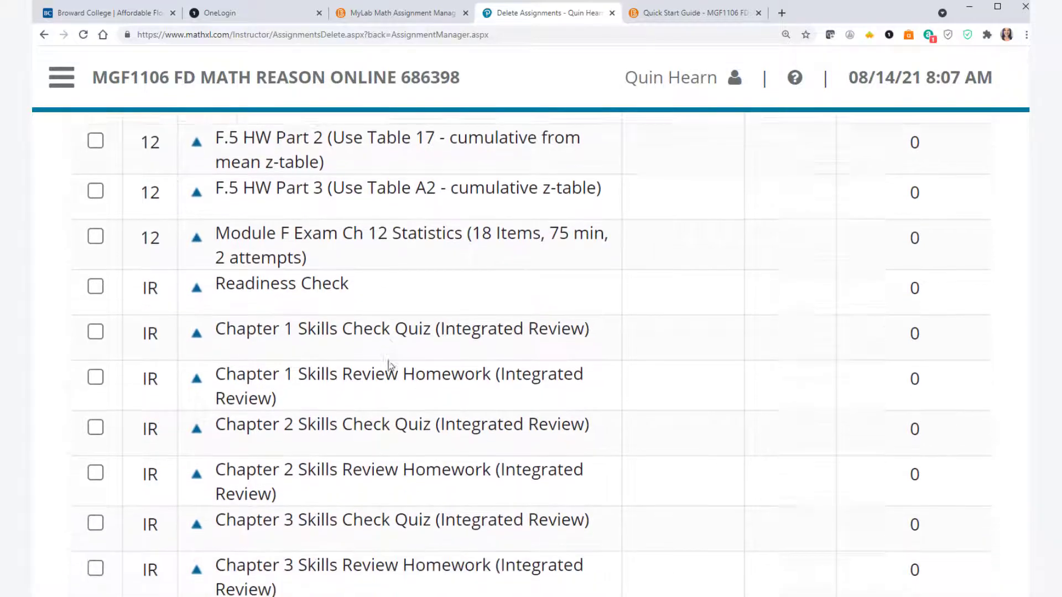
pyautogui.scroll(-1, 388, 365)
pyautogui.click(96, 233)
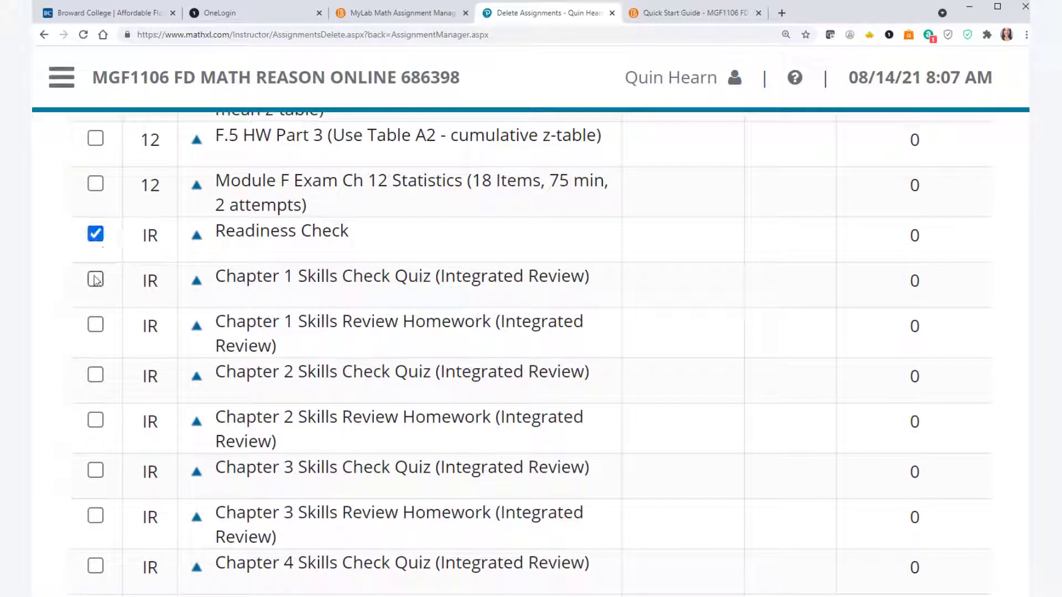
pyautogui.click(95, 279)
pyautogui.click(95, 325)
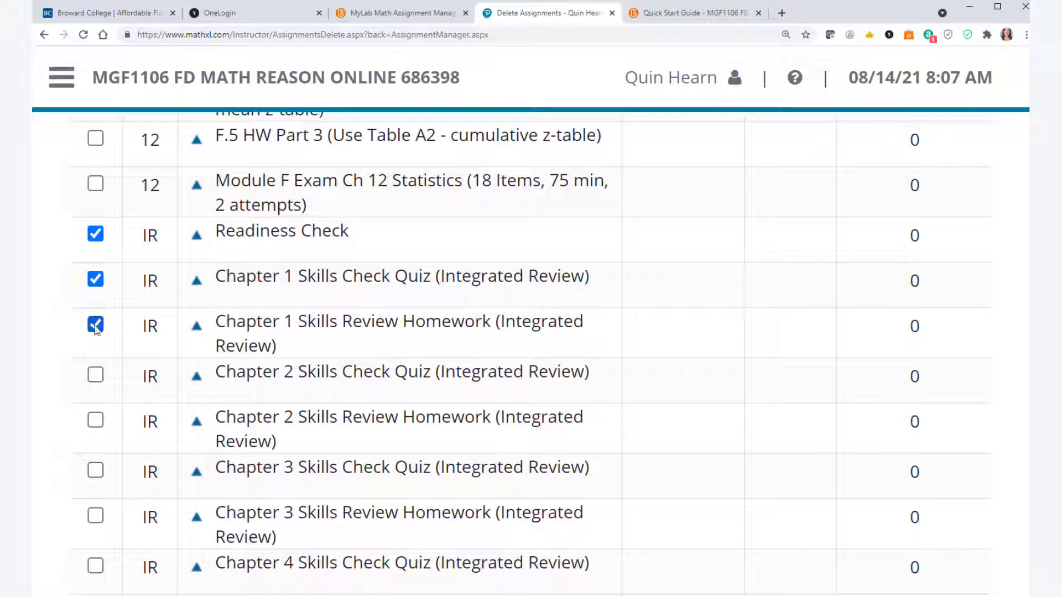
pyautogui.click(95, 376)
pyautogui.click(95, 420)
pyautogui.click(96, 470)
pyautogui.click(95, 516)
pyautogui.scroll(-1, 113, 468)
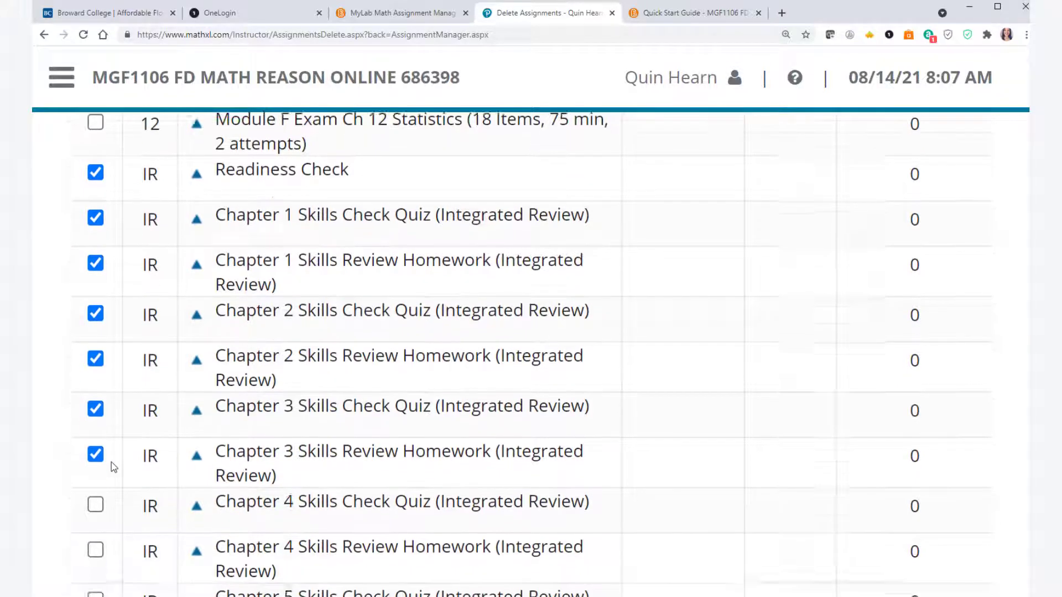
pyautogui.scroll(-3, 114, 467)
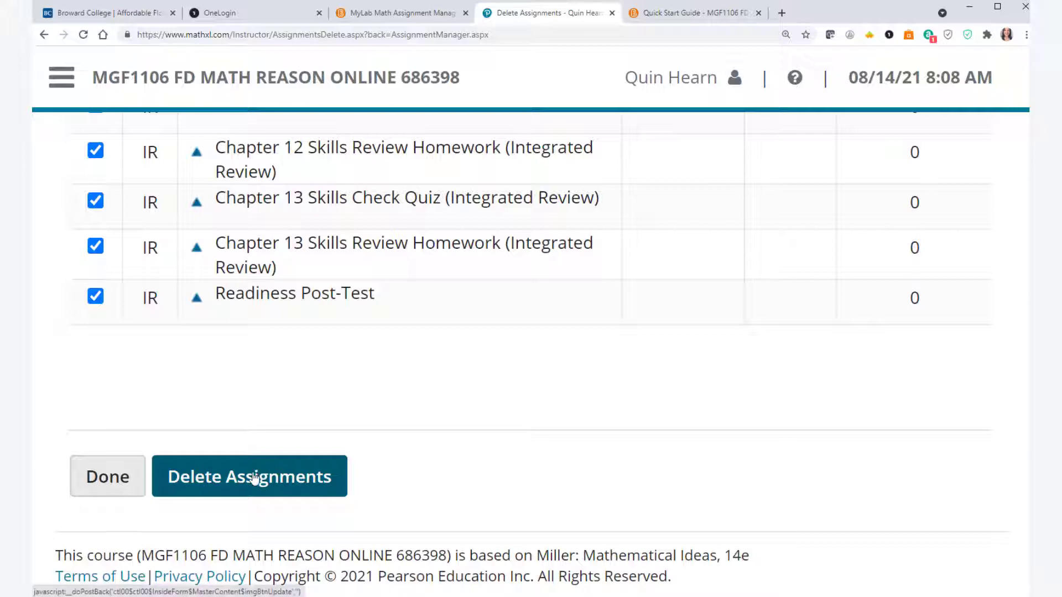
# Delete the marked assignments, confirm the deletion, and return to the Assignment Manager to check the remaining list.
pyautogui.click(255, 474)
pyautogui.click(849, 439)
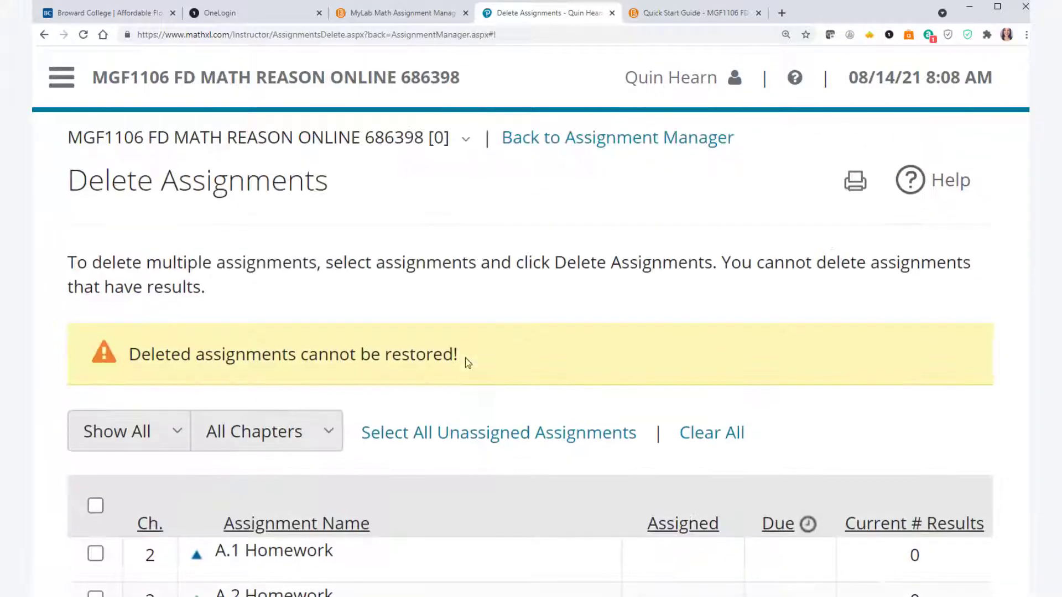
pyautogui.click(613, 139)
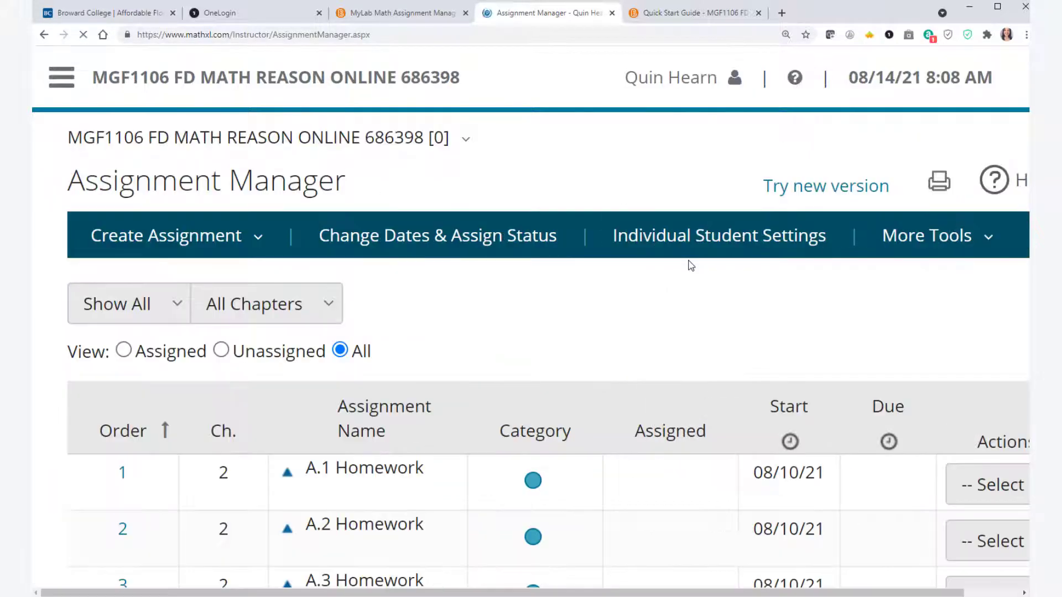
pyautogui.scroll(-15, 614, 437)
pyautogui.scroll(-15, 615, 438)
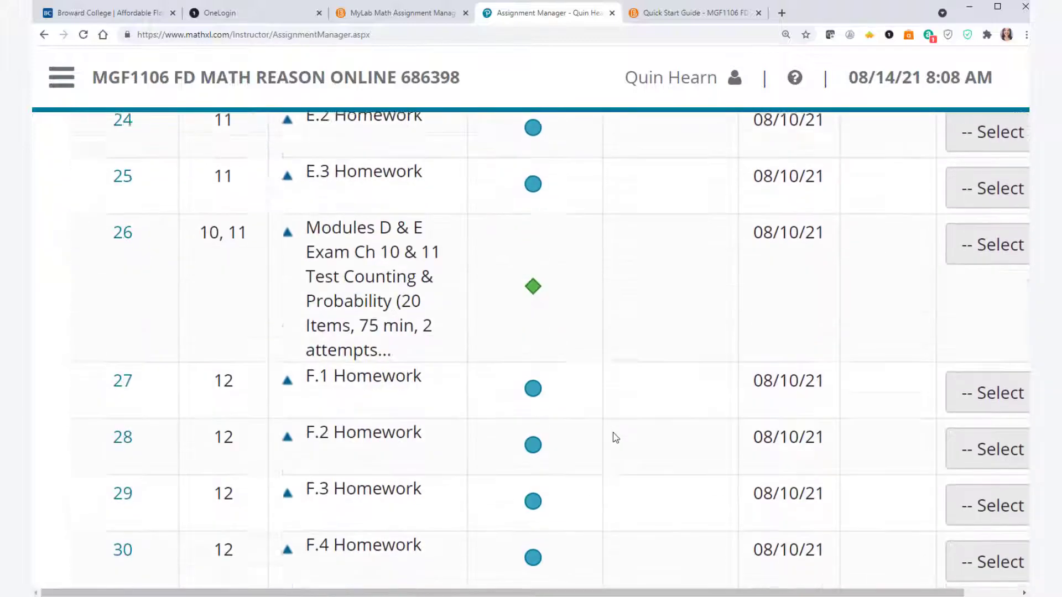
pyautogui.scroll(20, 616, 439)
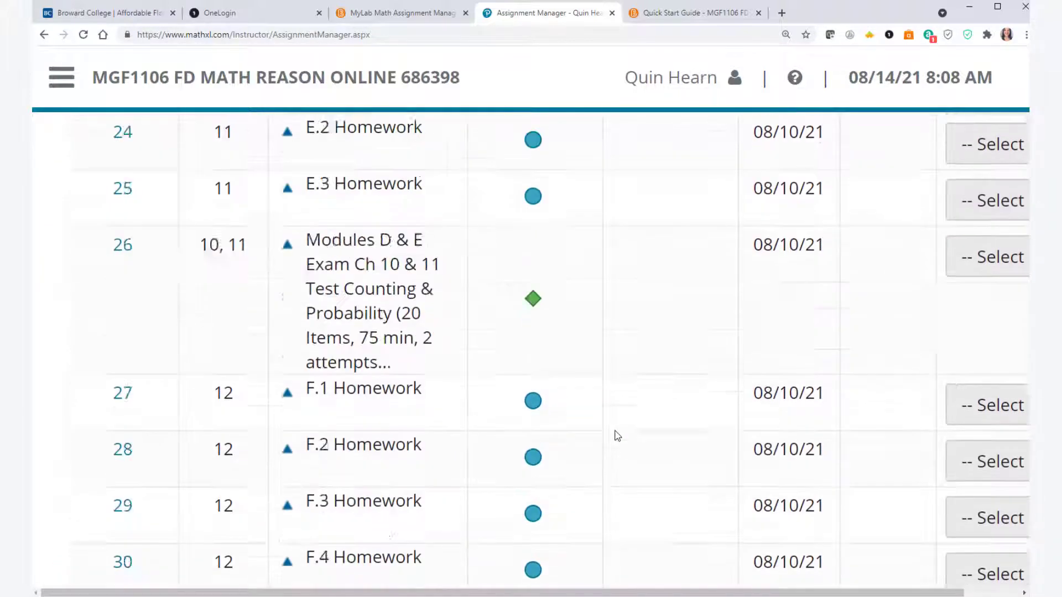
pyautogui.scroll(10, 615, 437)
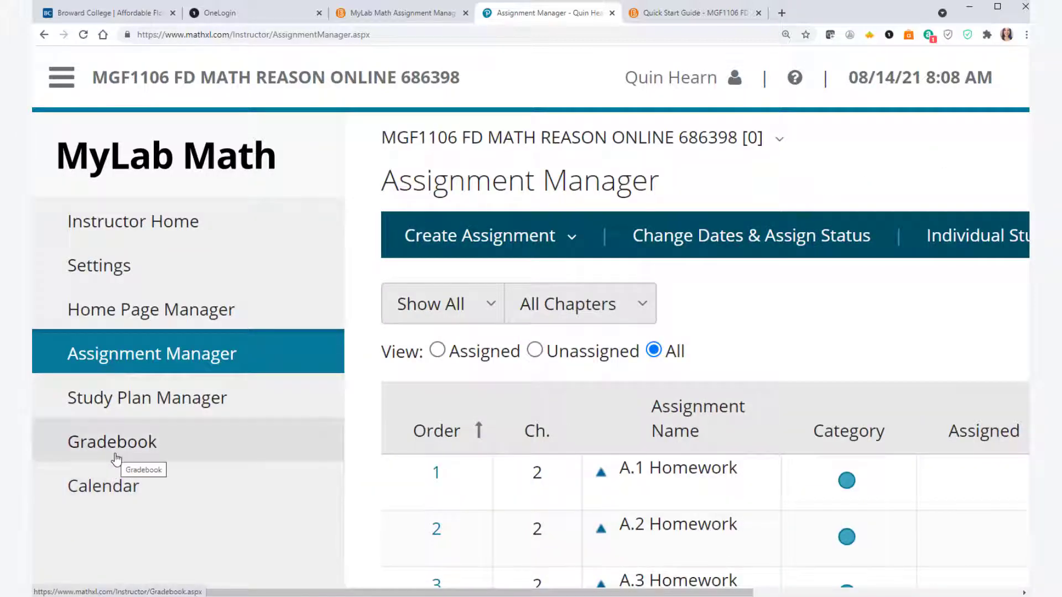
# Return to the Broward College course home page and open the MyLab Math Instructor Gradebook from the MyLab Math Instructor Resource Links folder.
pyautogui.click(400, 15)
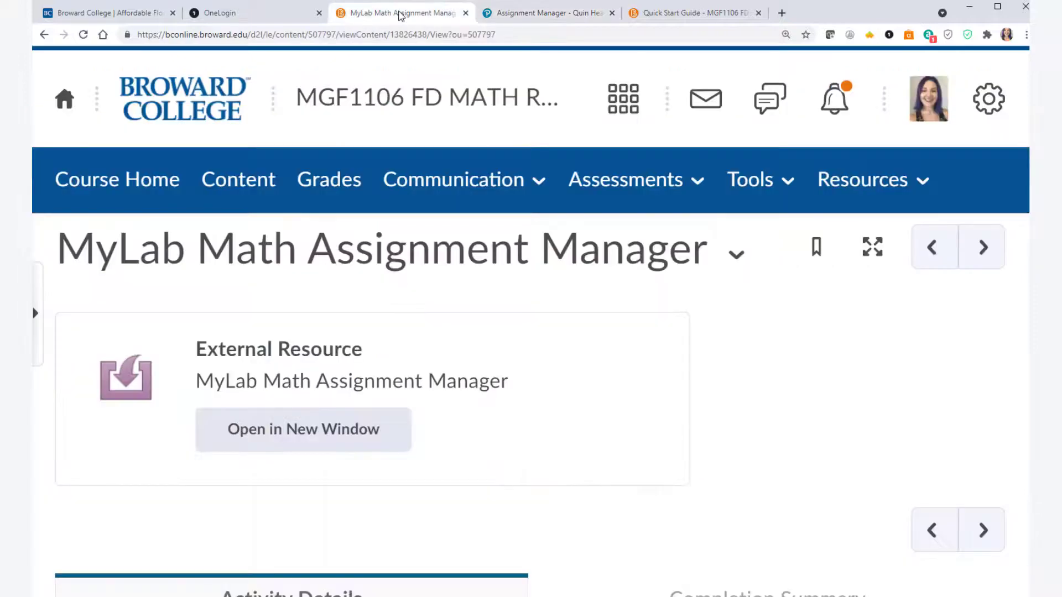
pyautogui.click(64, 180)
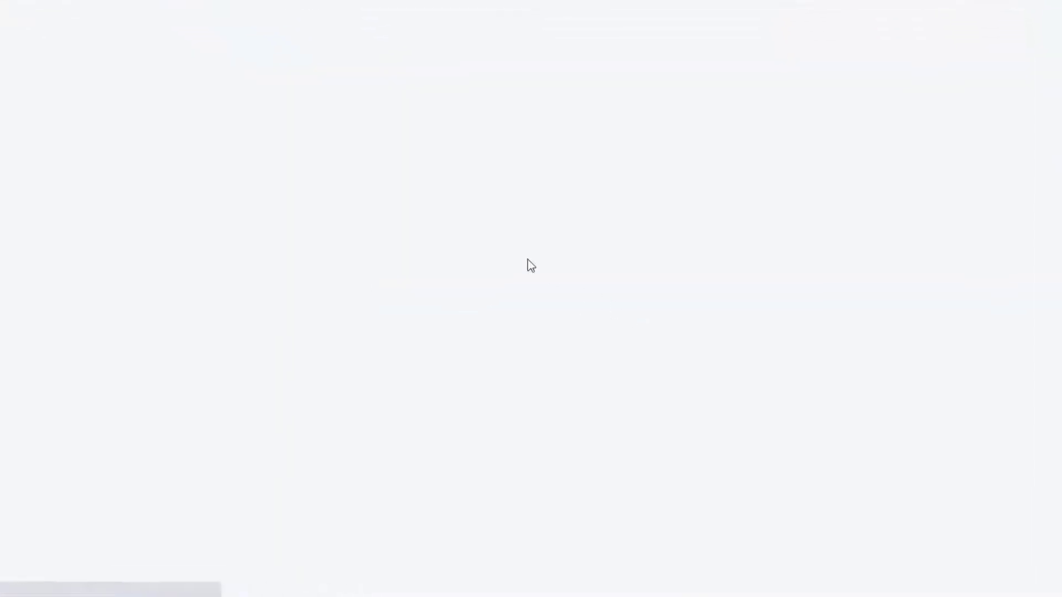
pyautogui.scroll(-3, 692, 310)
pyautogui.scroll(3, 680, 310)
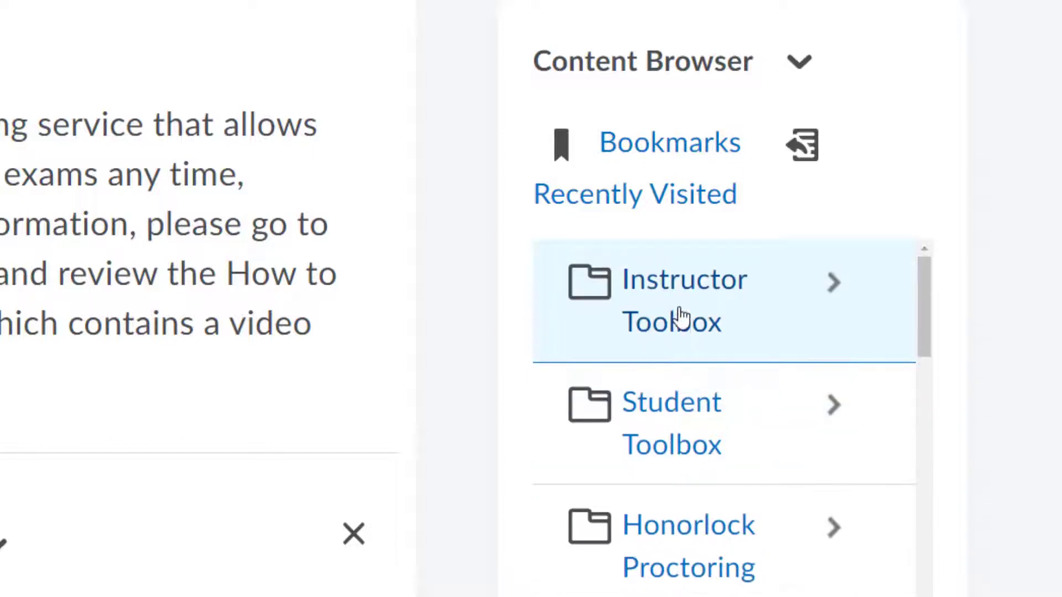
pyautogui.click(682, 312)
pyautogui.scroll(-5, 734, 334)
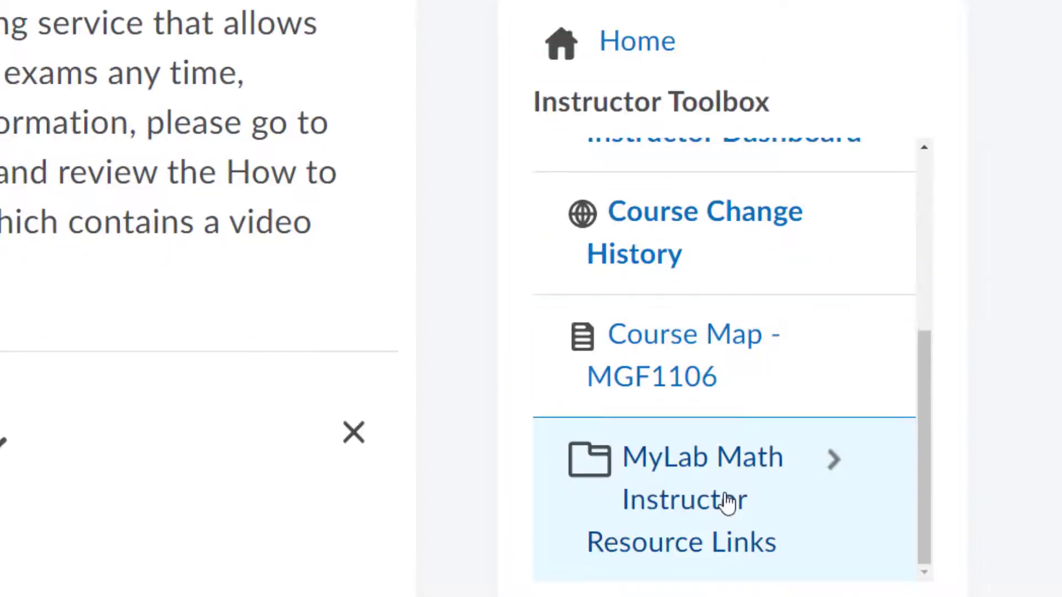
pyautogui.click(725, 502)
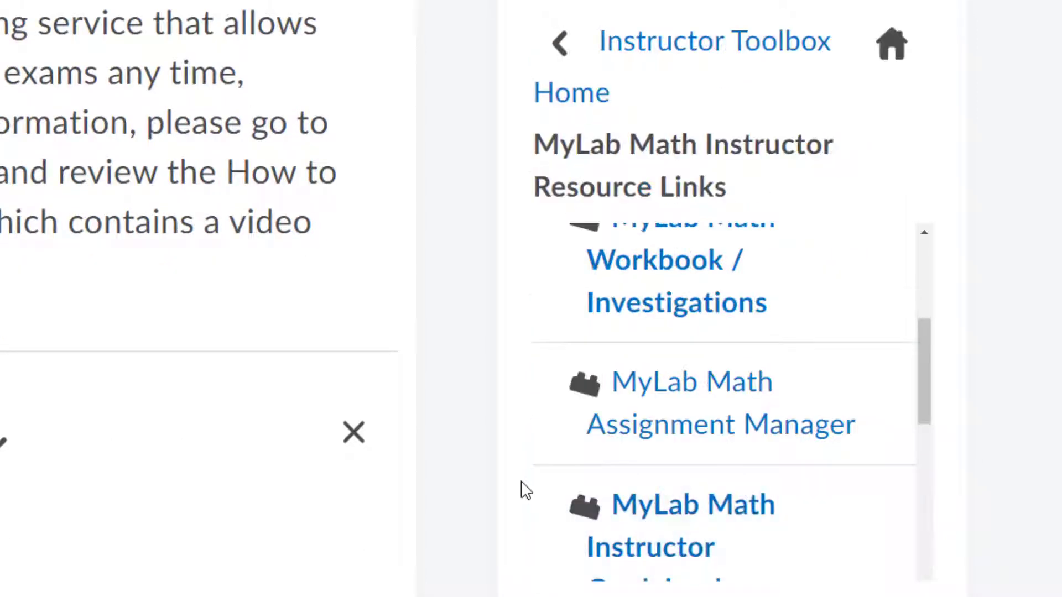
pyautogui.scroll(-5, 896, 339)
pyautogui.scroll(2, 661, 368)
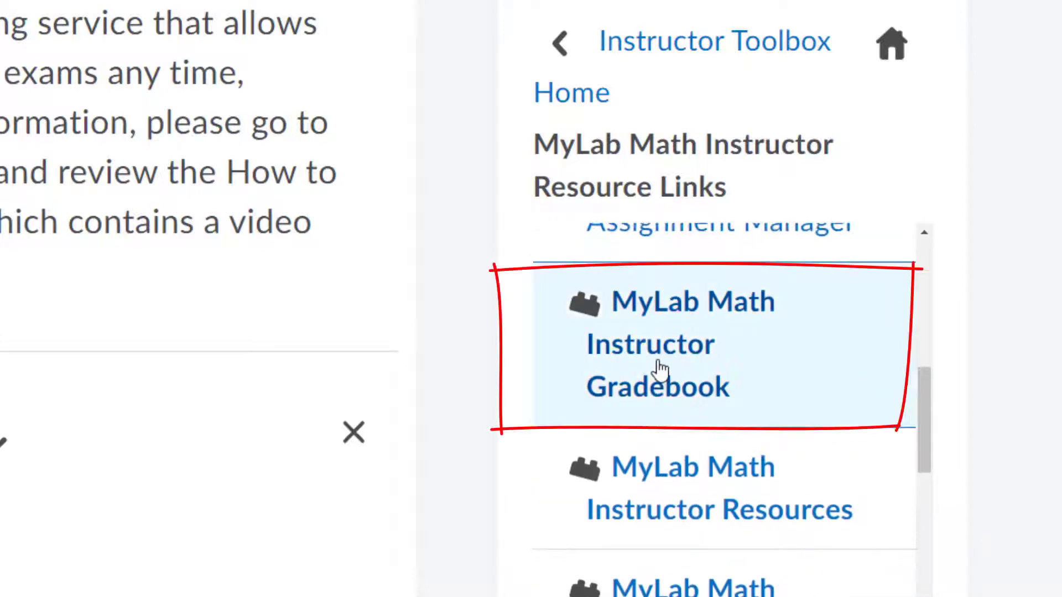
pyautogui.click(660, 368)
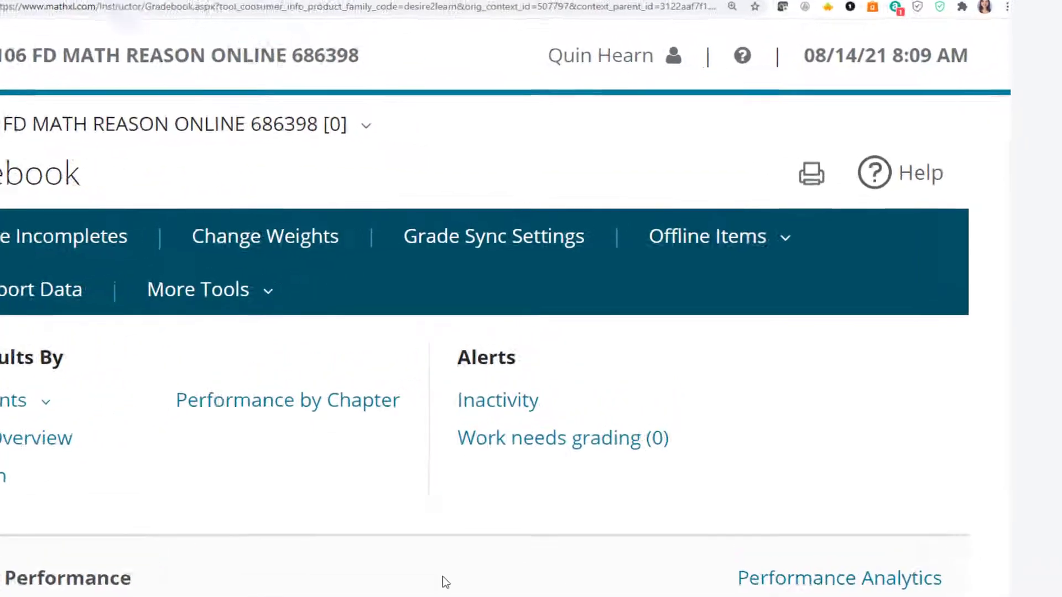
# Open the gradebook's Grade Sync Settings, choose Assignment Weighted Scores as the LMS grade synchronization option, and view its example.
pyautogui.click(459, 247)
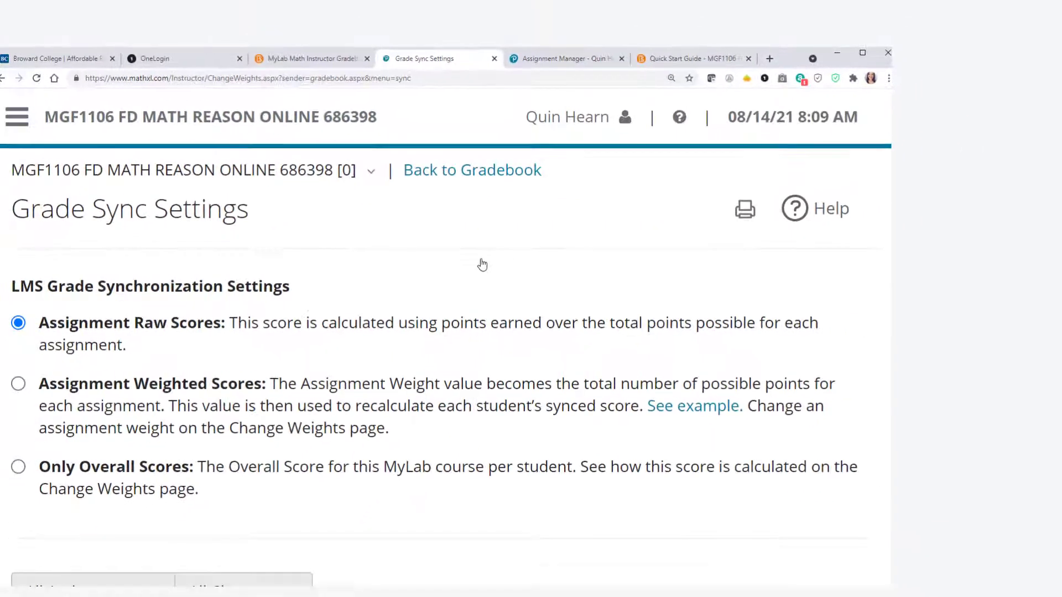
pyautogui.scroll(-1, 467, 391)
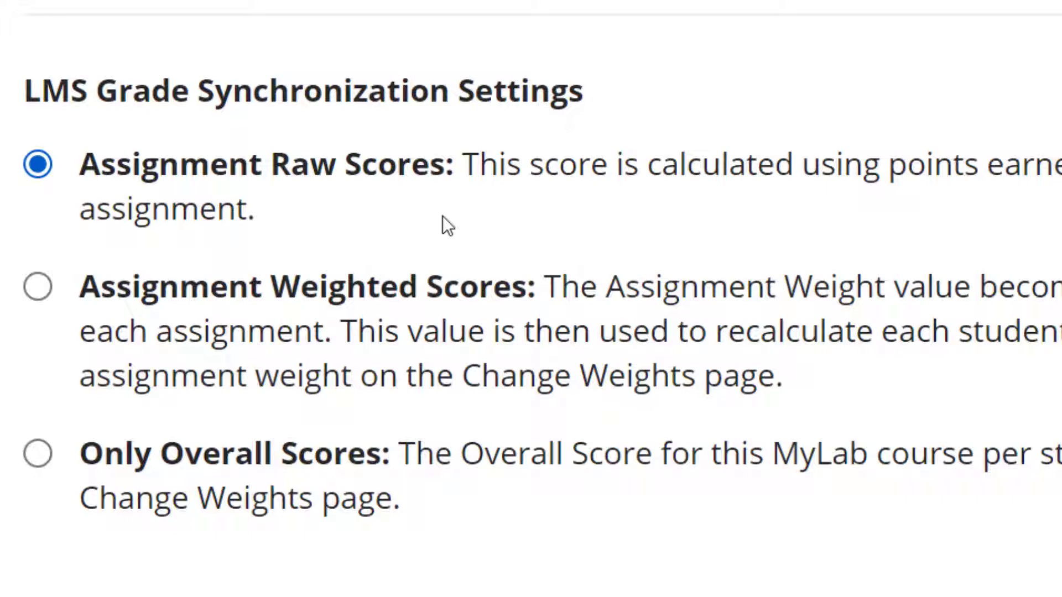
pyautogui.click(33, 289)
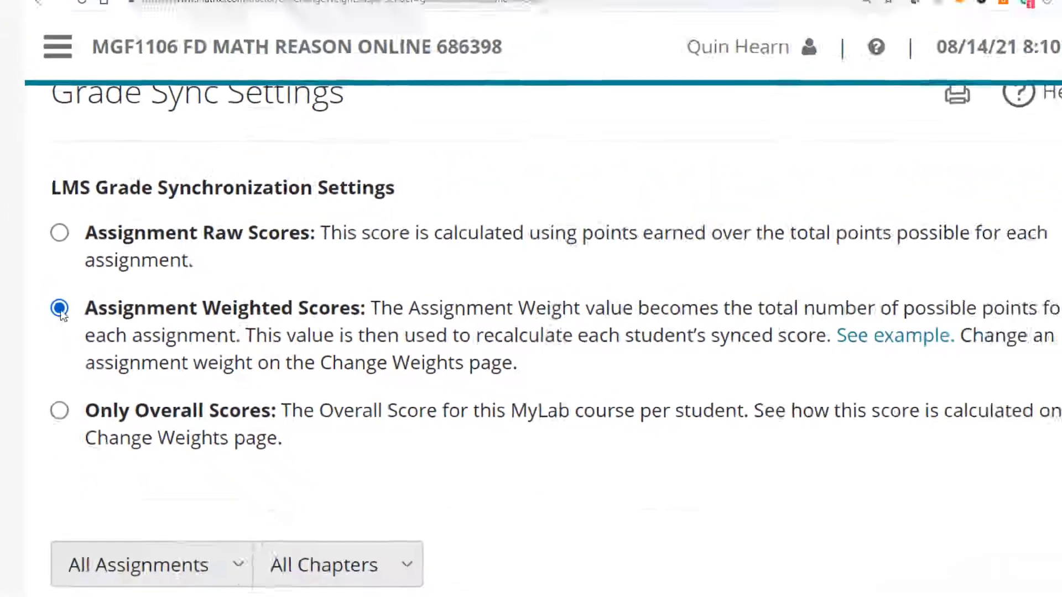
pyautogui.click(854, 338)
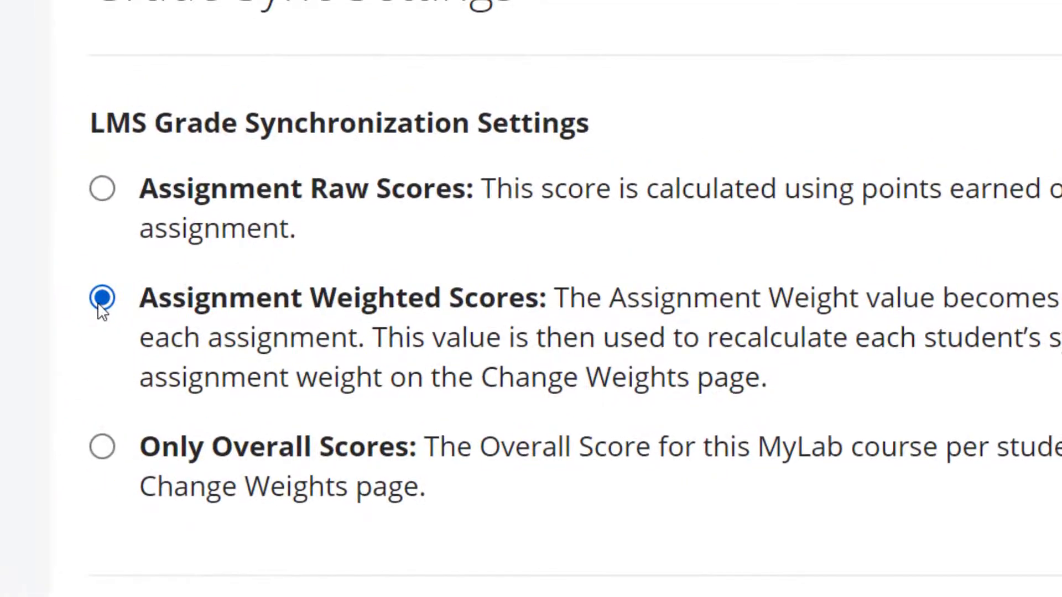
# Save the grade sync settings for the course and check the selected synchronization option.
pyautogui.scroll(-20, 557, 443)
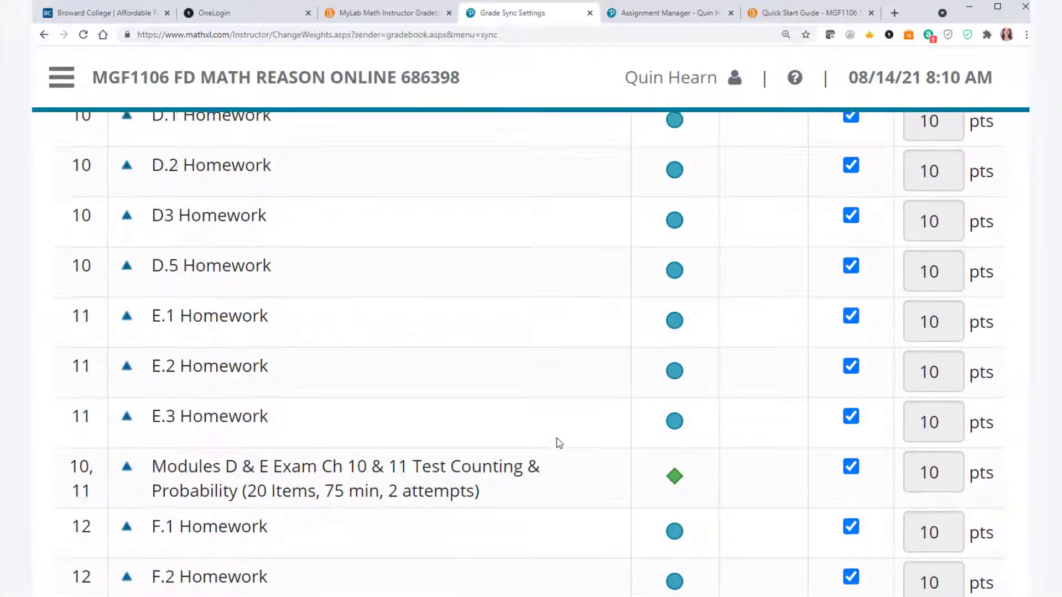
pyautogui.scroll(-10, 558, 443)
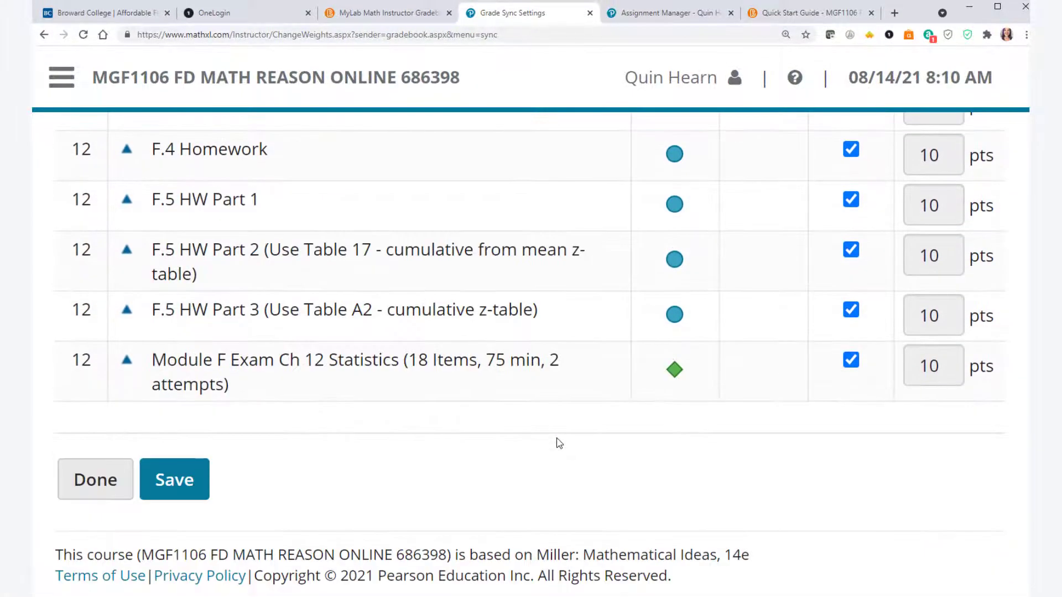
pyautogui.click(203, 478)
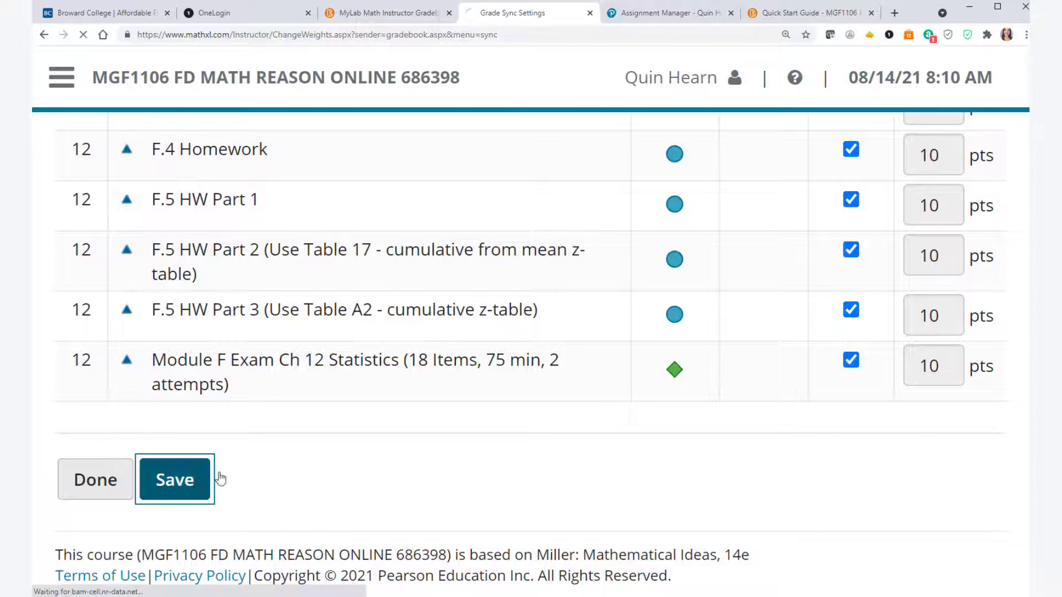
pyautogui.press('Return')
pyautogui.scroll(-3, 540, 471)
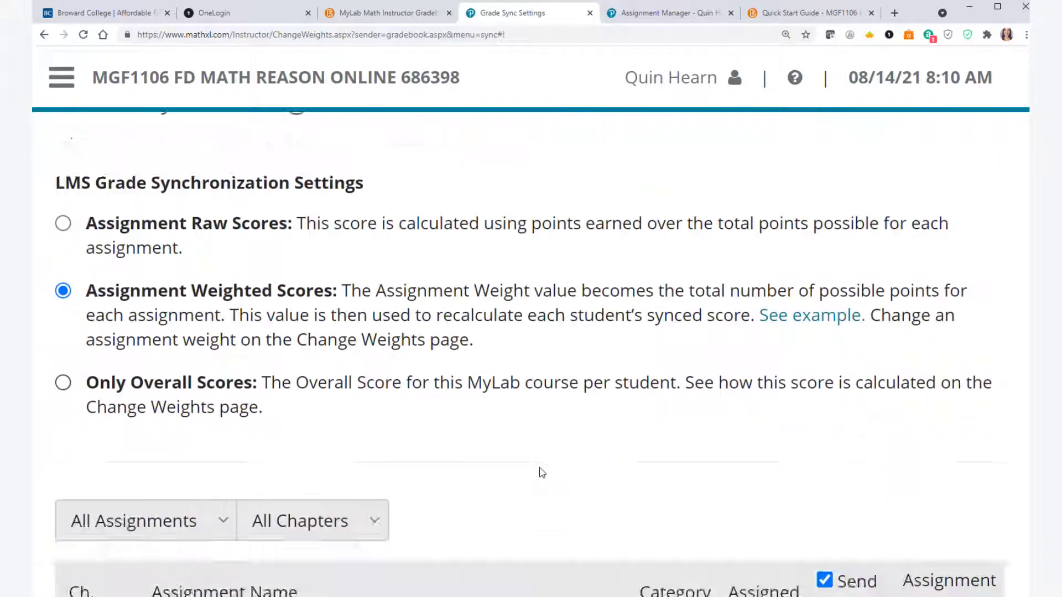
pyautogui.scroll(3, 540, 472)
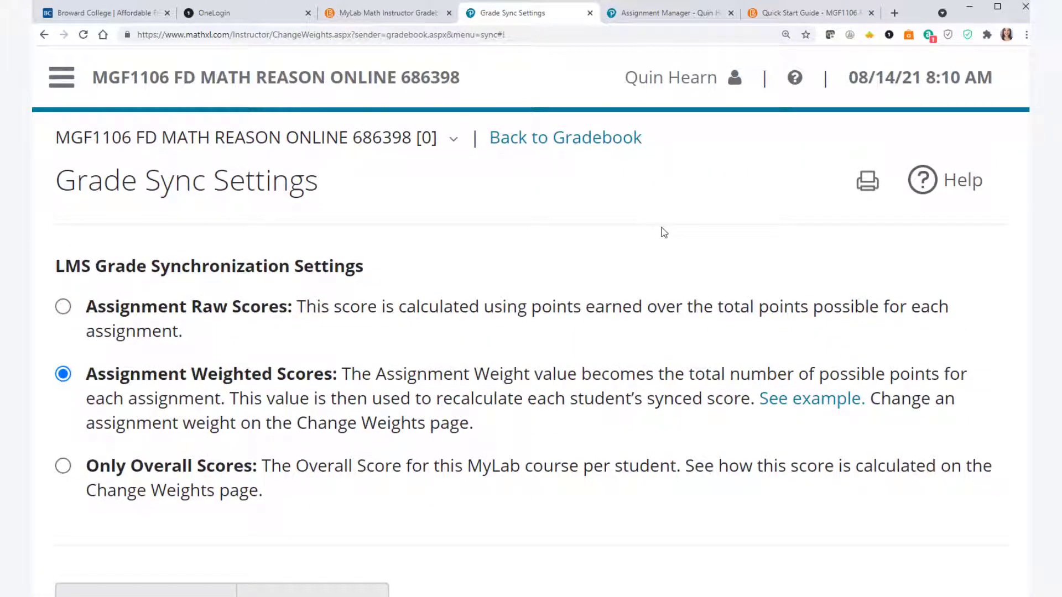
# Go back to the Broward College course and open Instructor Self Service from the MyLab Math Instructor Resource Links folder.
pyautogui.click(390, 13)
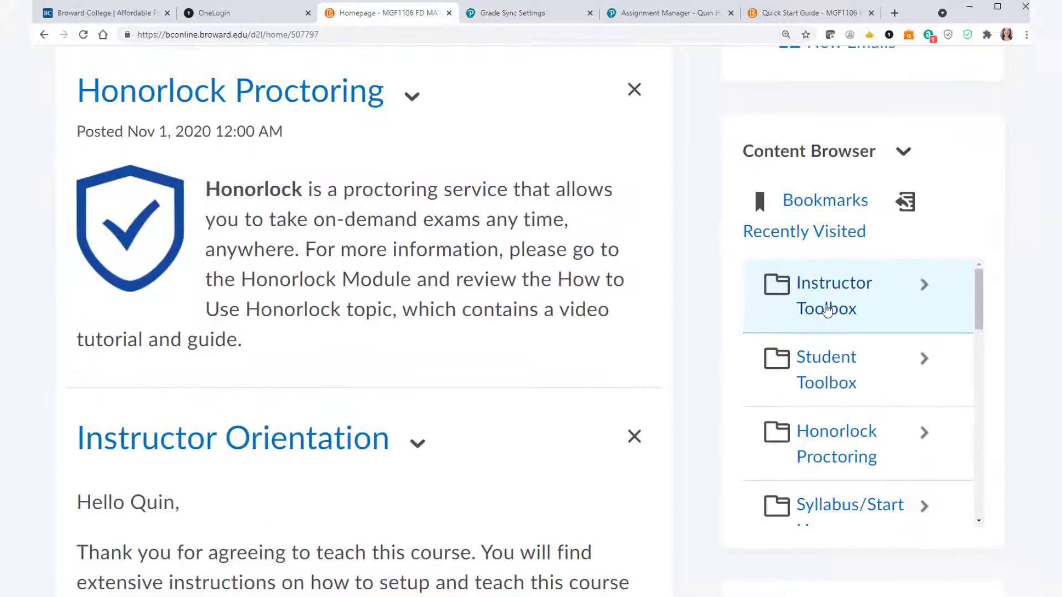
pyautogui.click(827, 310)
pyautogui.scroll(-3, 825, 332)
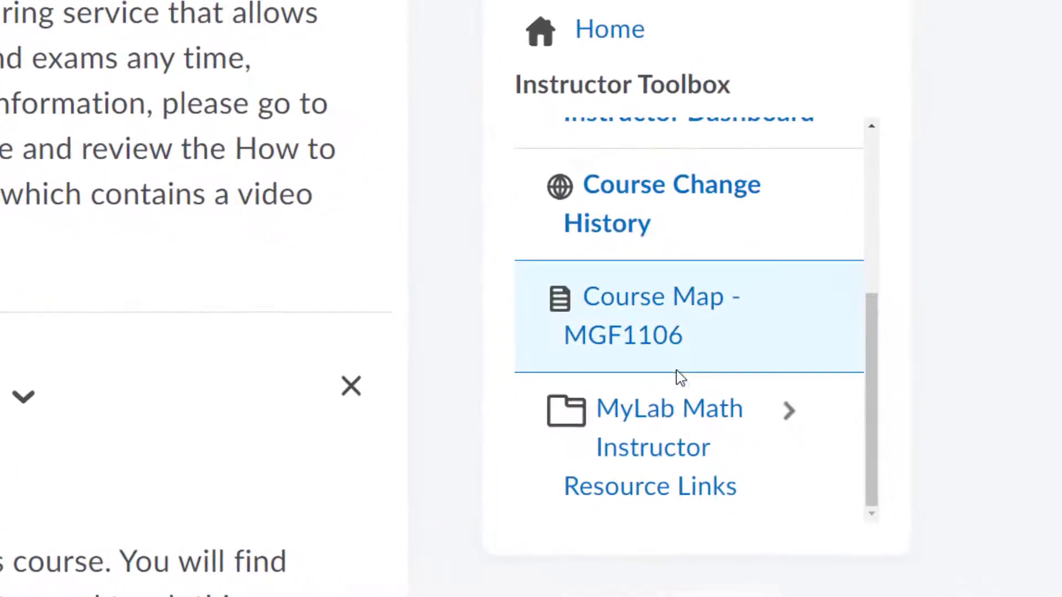
pyautogui.click(673, 434)
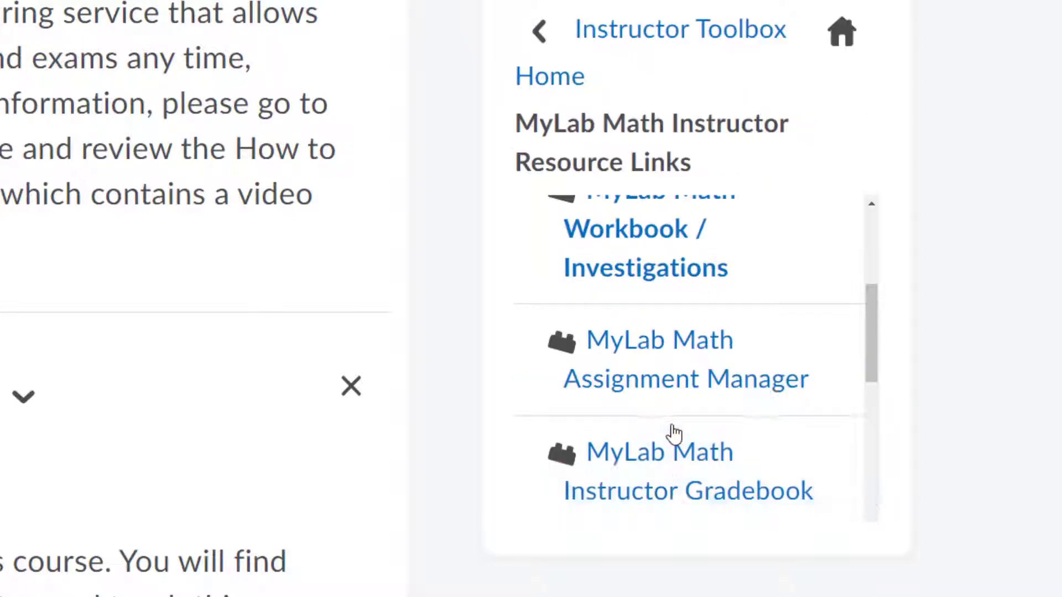
pyautogui.scroll(3, 670, 431)
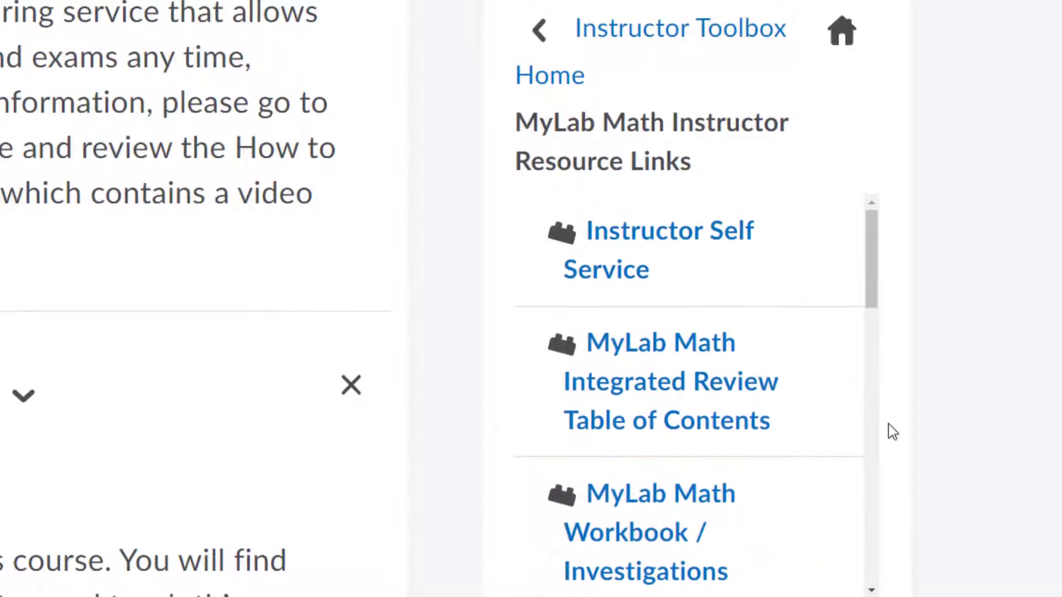
pyautogui.scroll(-2, 887, 423)
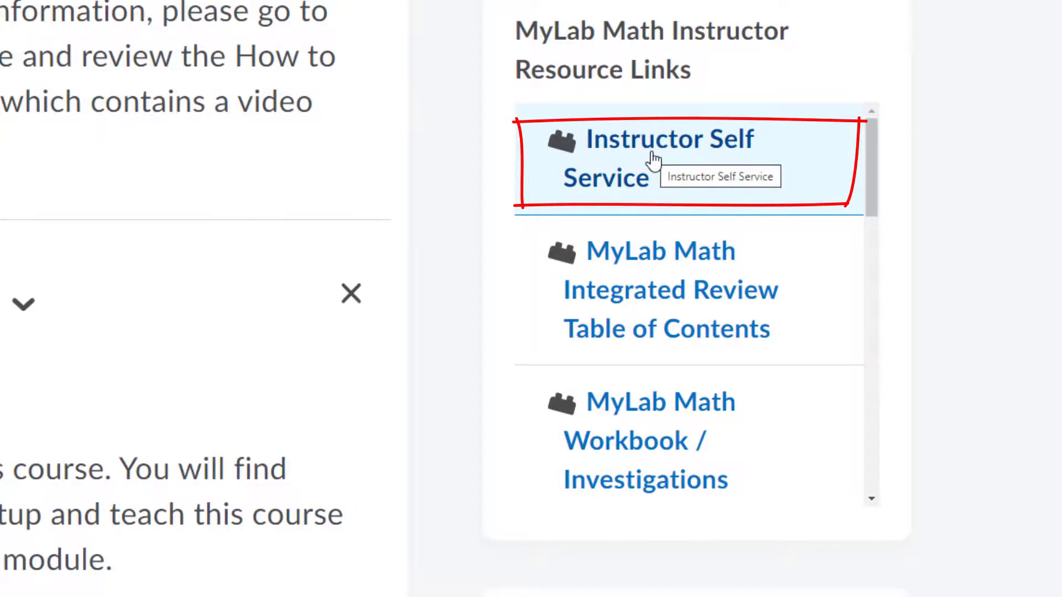
pyautogui.click(654, 160)
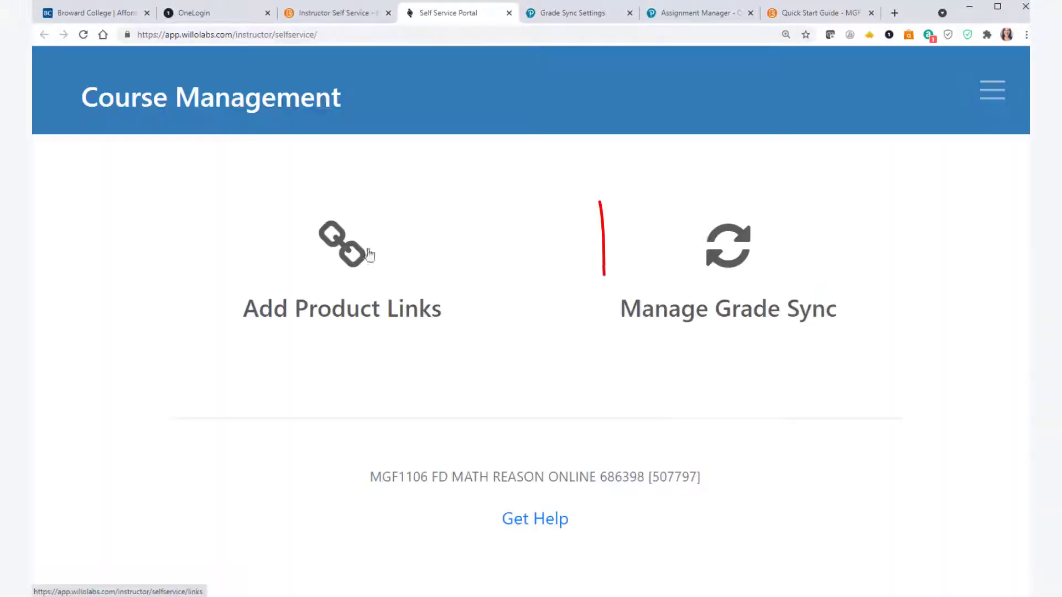
# Open Manage Grade Sync in the self-service portal, configure grade sync, and turn it on for this course.
pyautogui.click(739, 314)
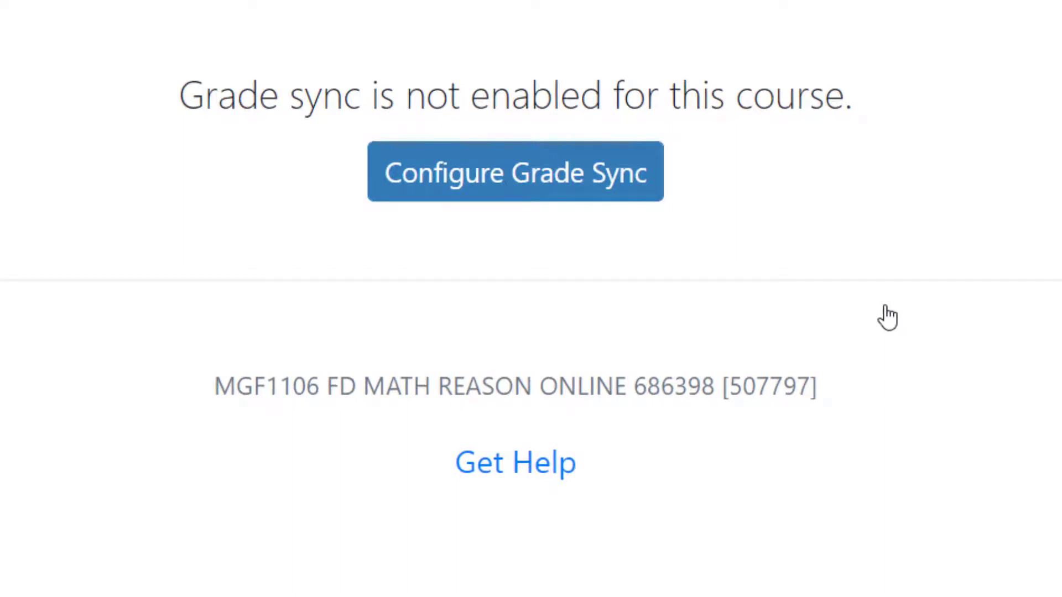
pyautogui.click(528, 185)
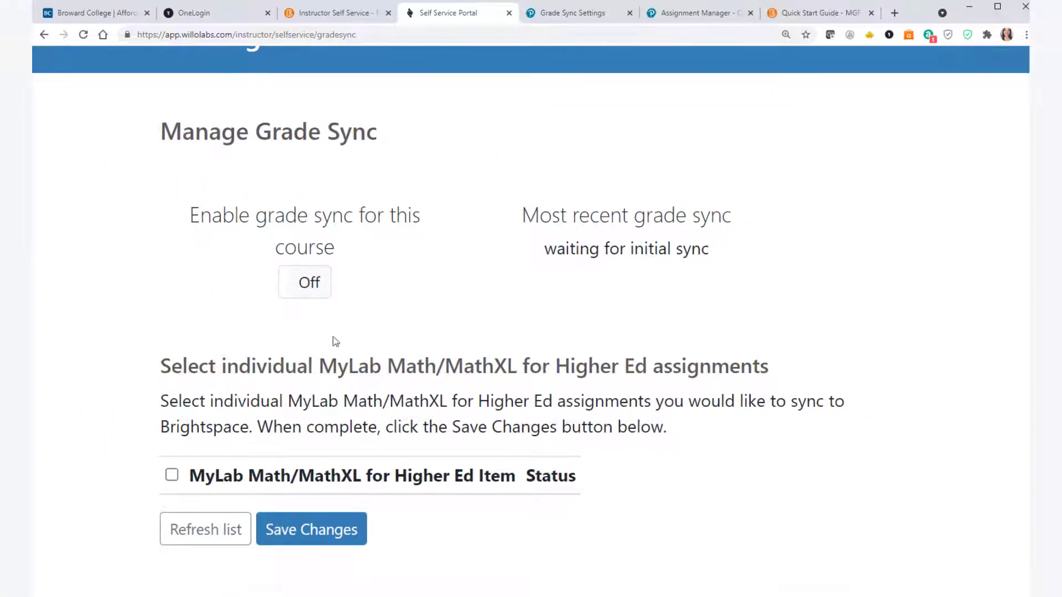
pyautogui.click(302, 286)
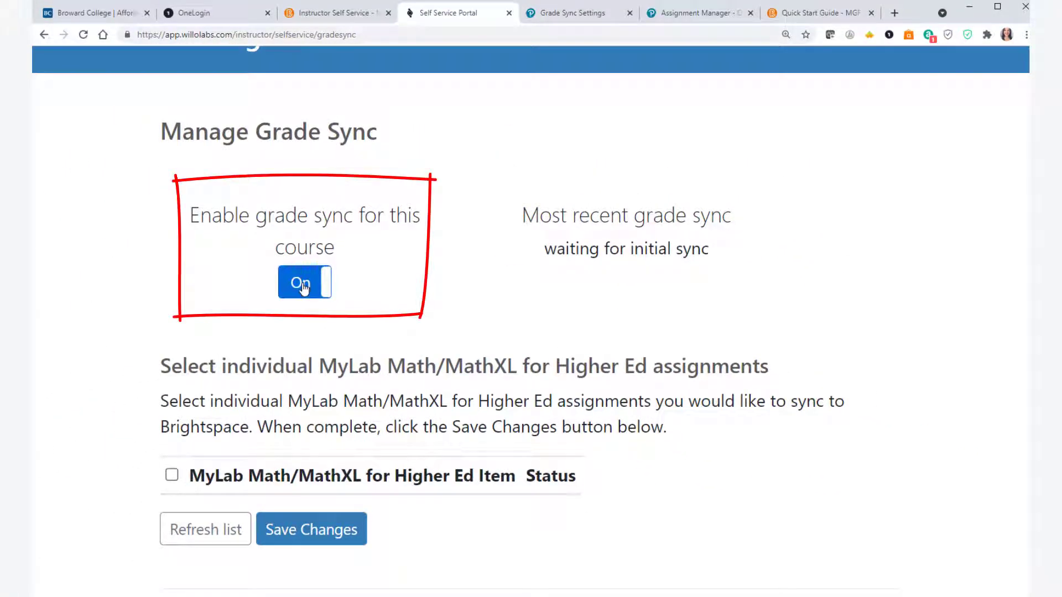
# Refresh the list of MyLab Math/MathXL assignments and review the homework and exam items with their sync status.
pyautogui.scroll(-3, 451, 292)
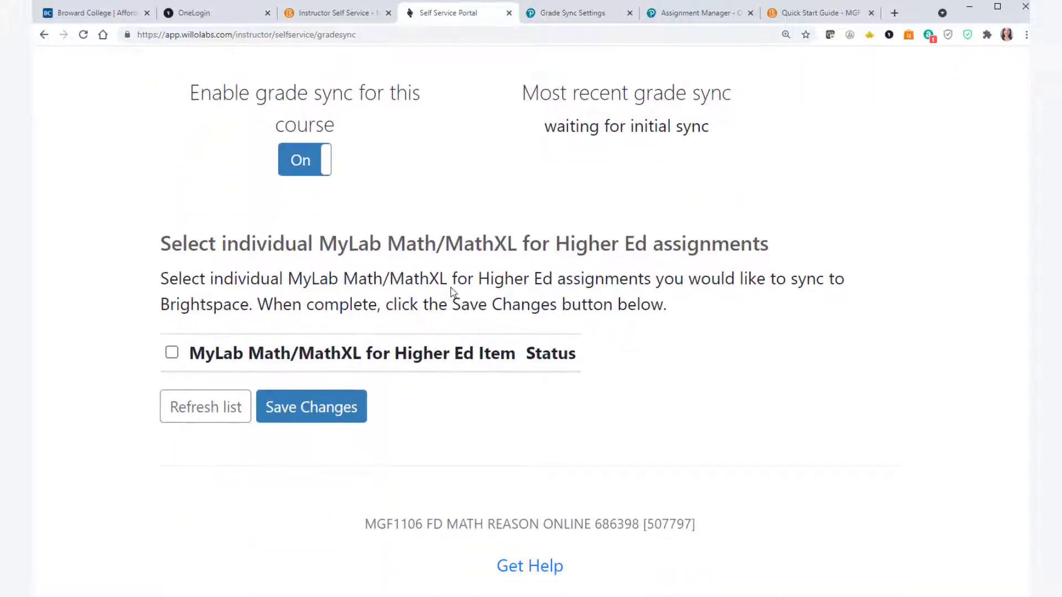
pyautogui.scroll(-1, 451, 292)
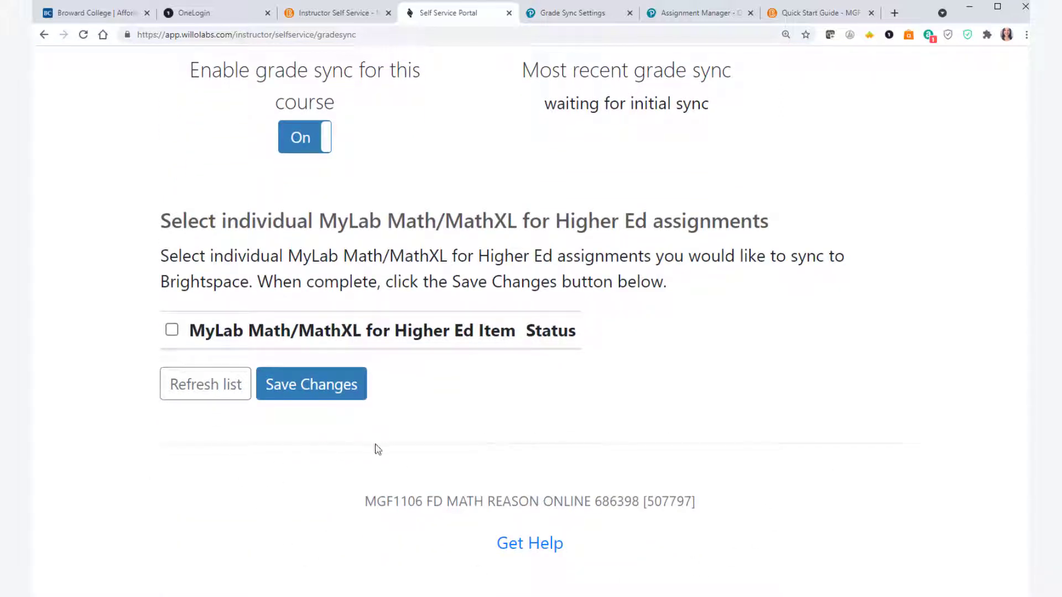
pyautogui.click(198, 389)
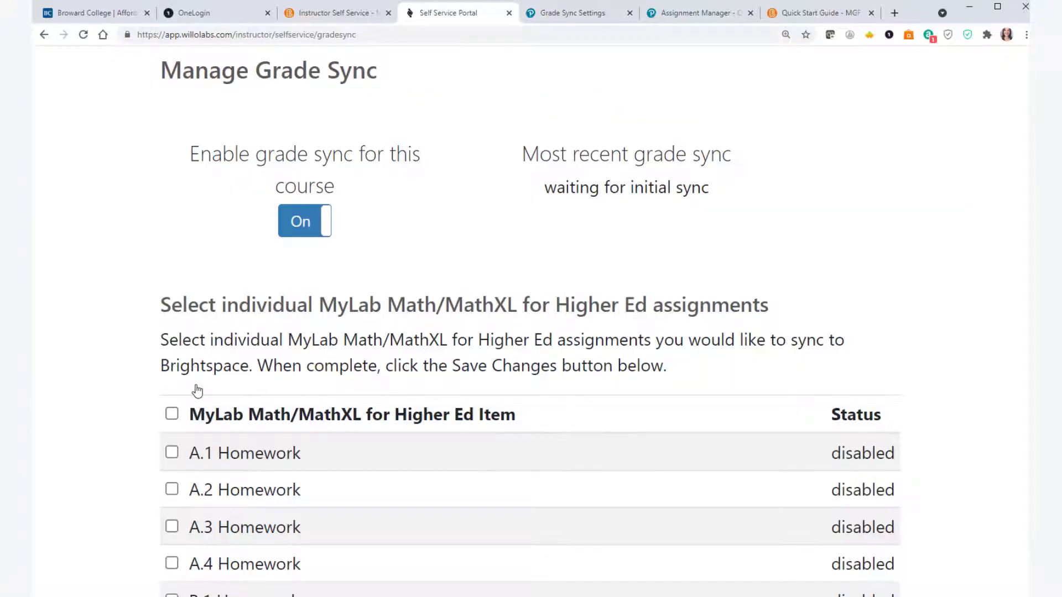
pyautogui.scroll(-8, 325, 392)
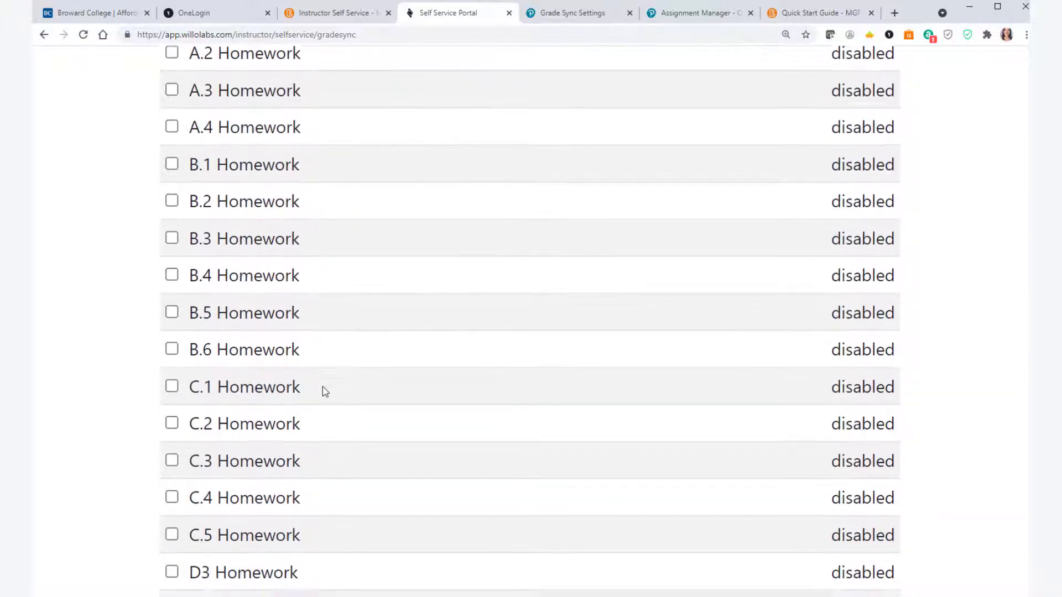
pyautogui.scroll(-14, 325, 392)
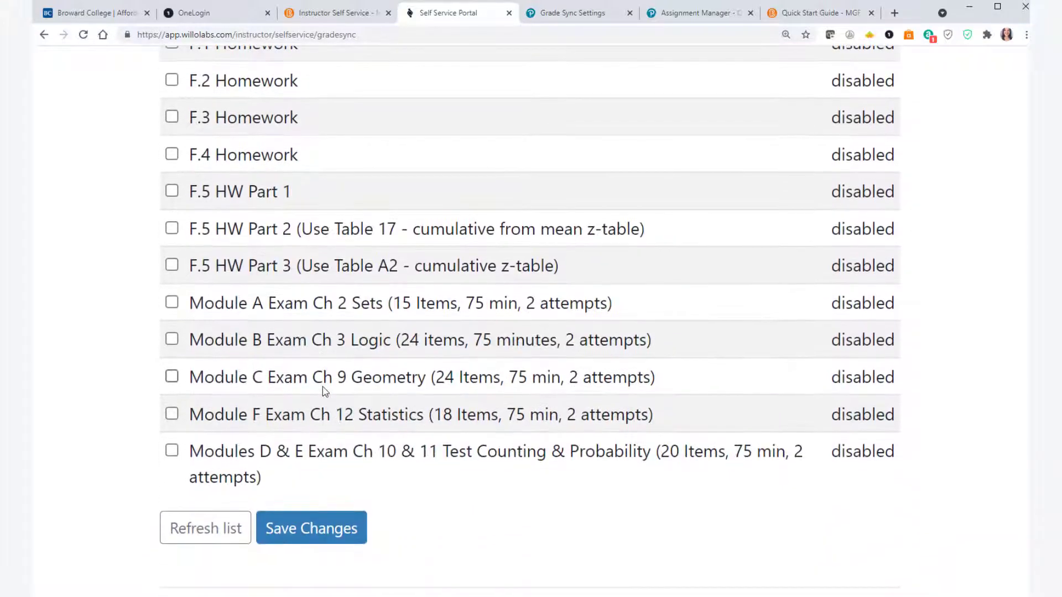
pyautogui.scroll(20, 324, 392)
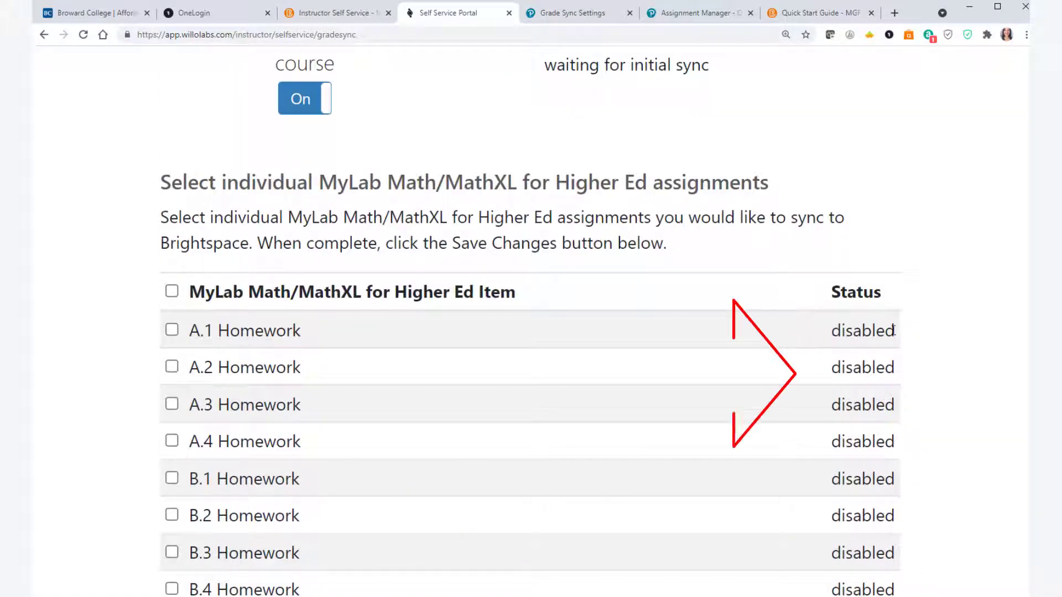
# Select all MyLab Math/MathXL assignments for syncing to Brightspace and save the changes.
pyautogui.click(172, 292)
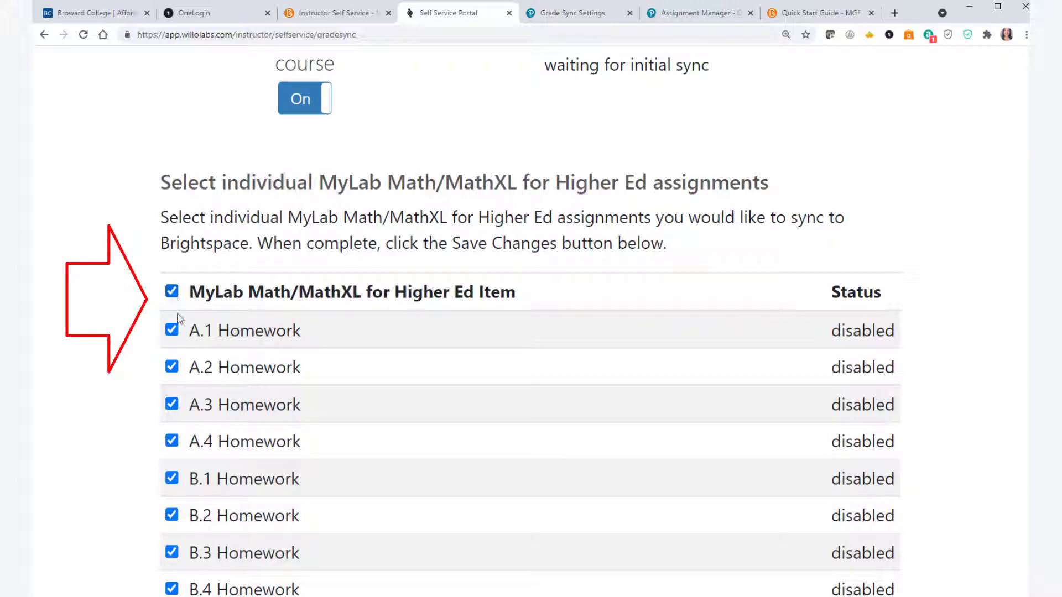
pyautogui.scroll(-15, 198, 404)
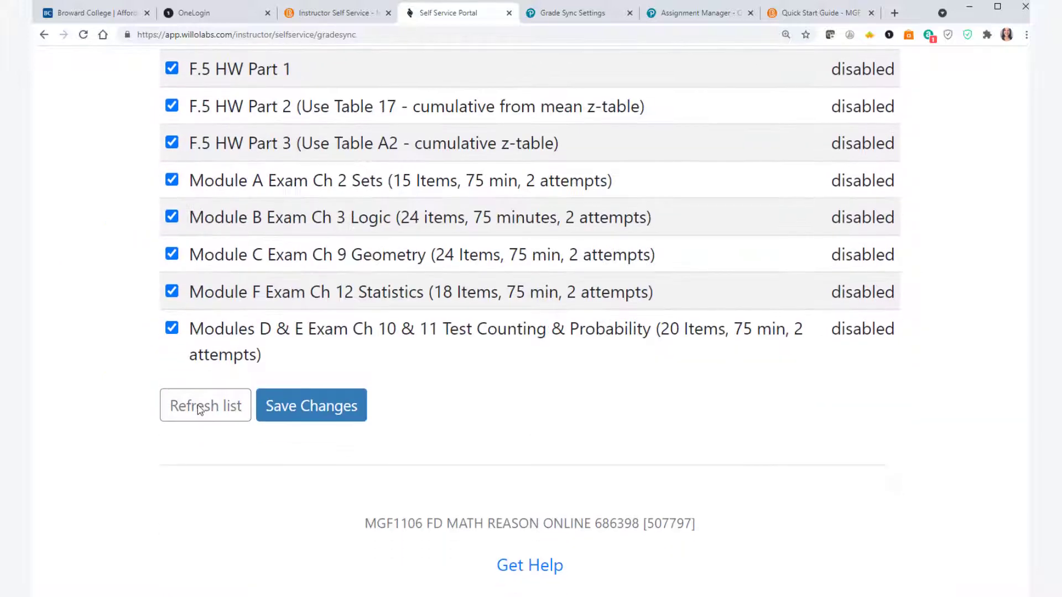
pyautogui.click(343, 417)
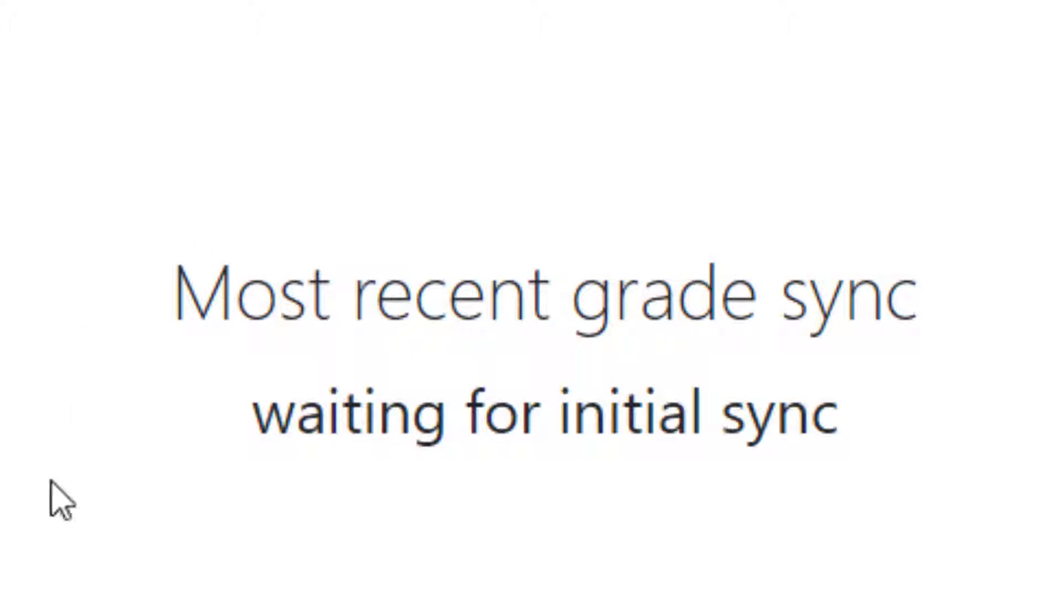
pyautogui.scroll(-5, 588, 476)
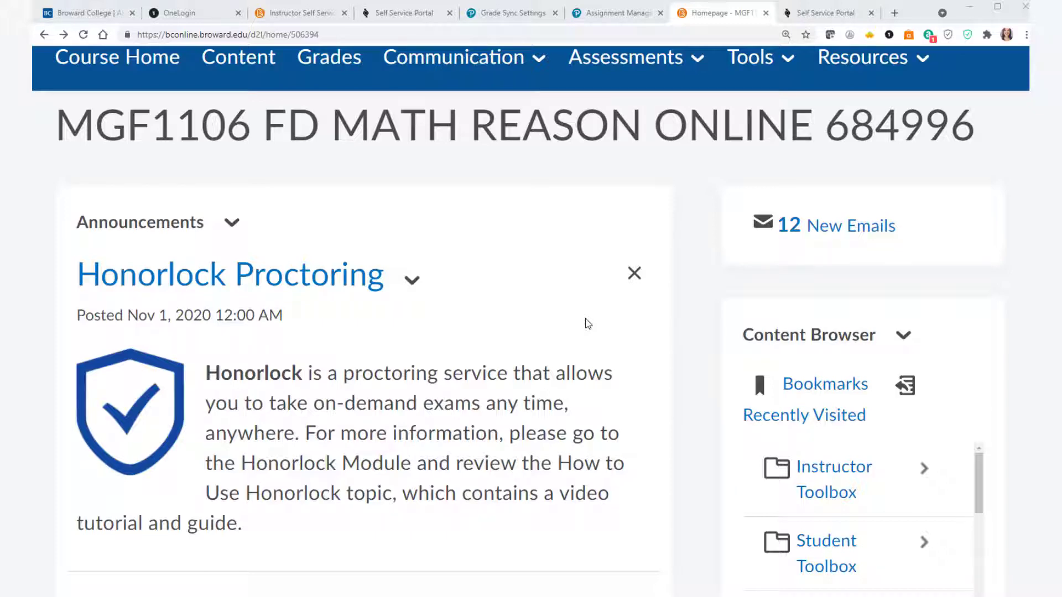
# Open Instructor Self Service for course MGF1106 from the Instructor Toolbox's MyLab Math Instructor Resource Links.
pyautogui.scroll(-3, 588, 323)
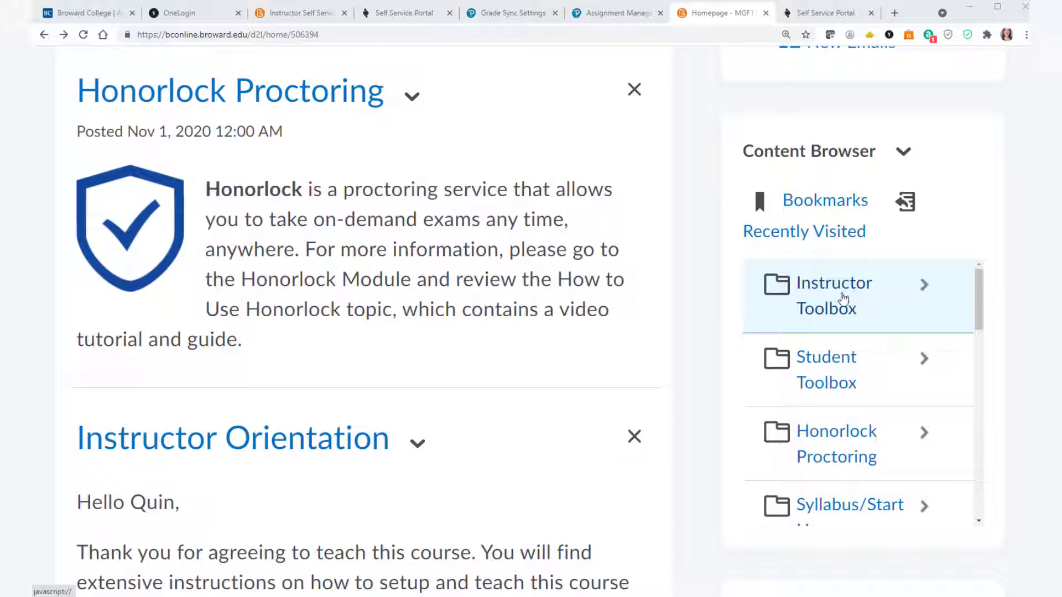
pyautogui.click(842, 298)
pyautogui.scroll(-3, 838, 415)
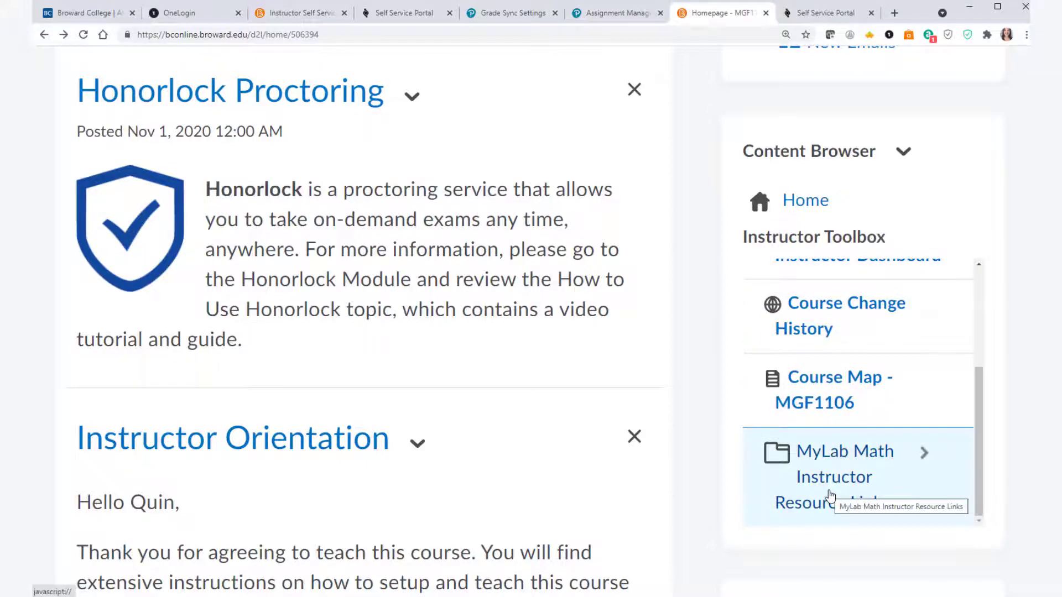
pyautogui.scroll(-4, 829, 493)
pyautogui.click(833, 232)
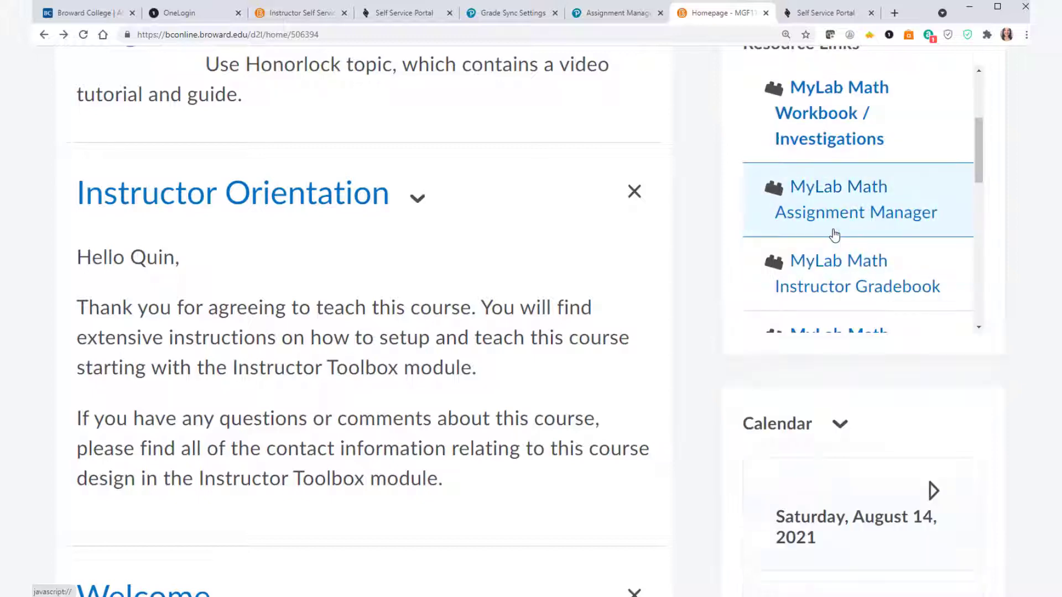
pyautogui.scroll(3, 807, 276)
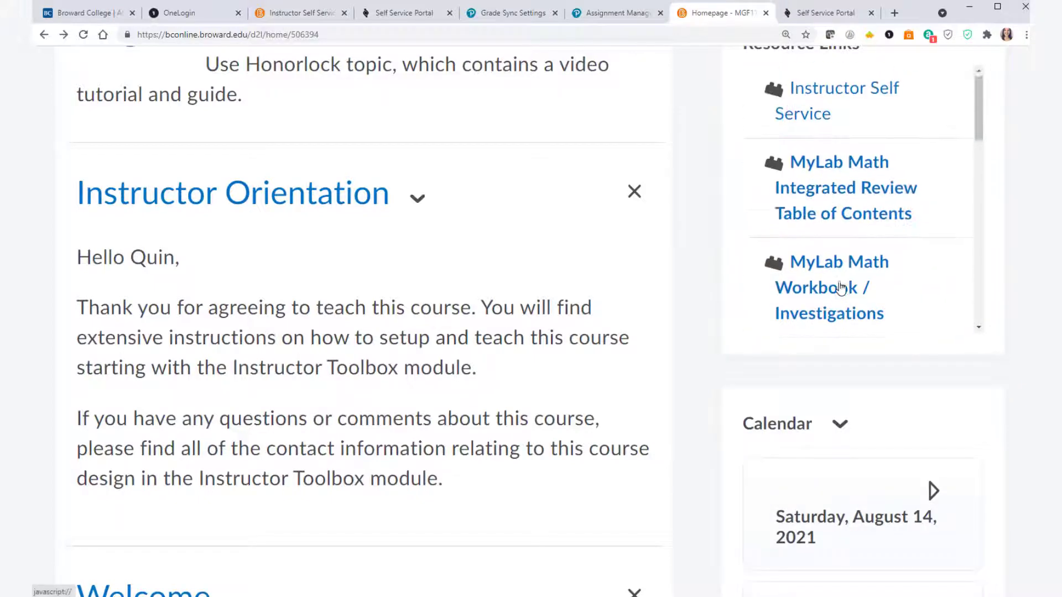
pyautogui.click(818, 82)
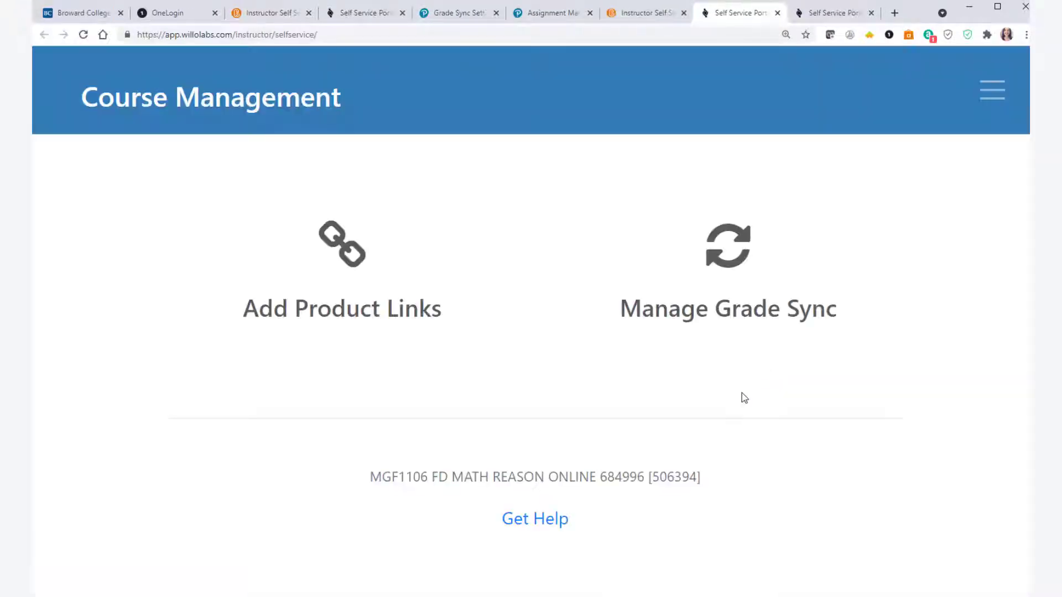
# Open Manage Grade Sync and check the most recent sync time and the status of the MyLab Math homework items.
pyautogui.click(735, 311)
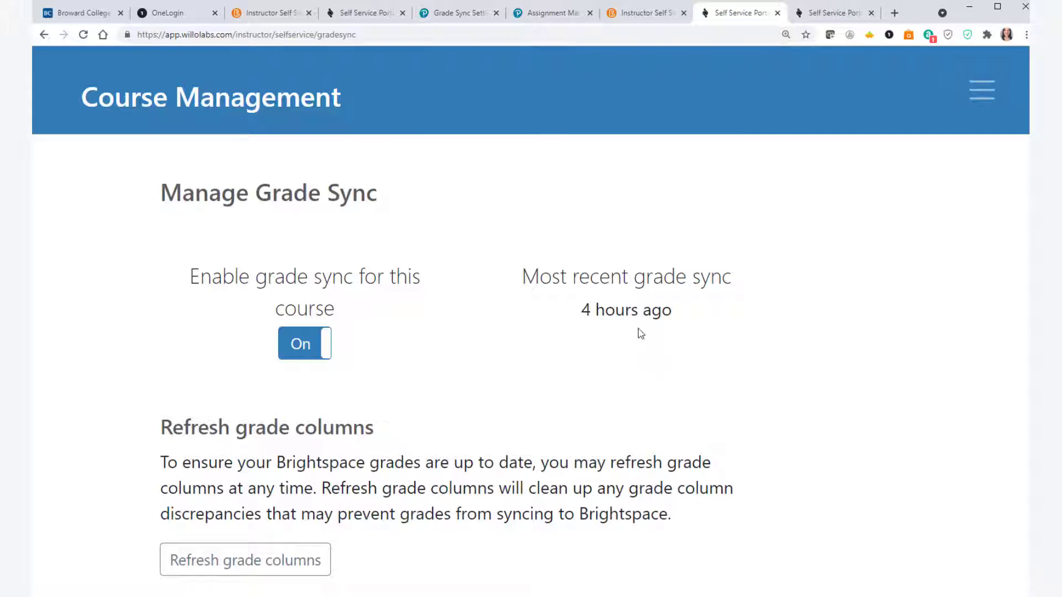
pyautogui.scroll(-8, 641, 334)
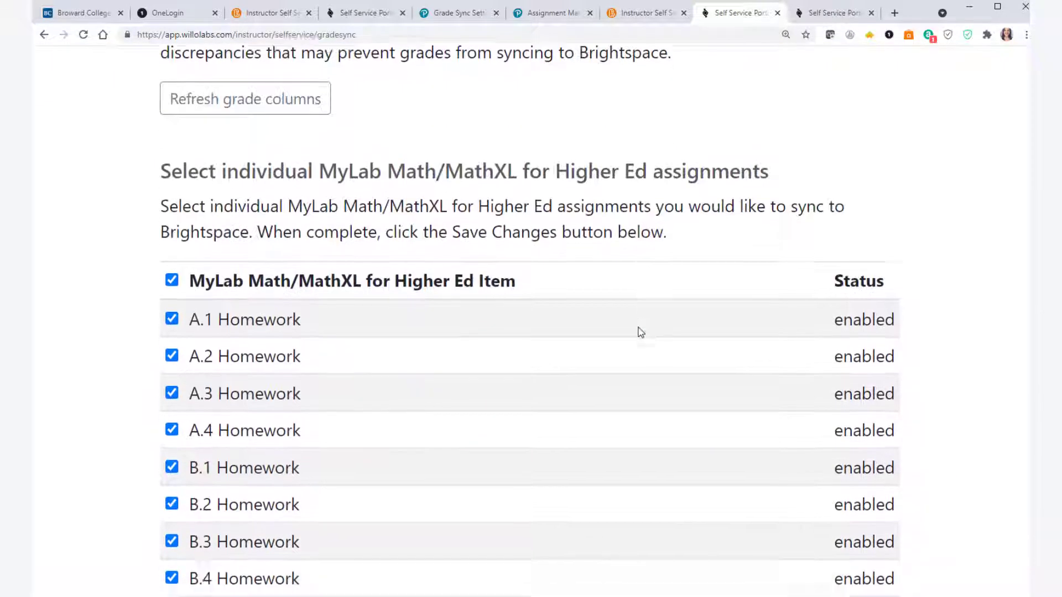
pyautogui.scroll(-15, 856, 492)
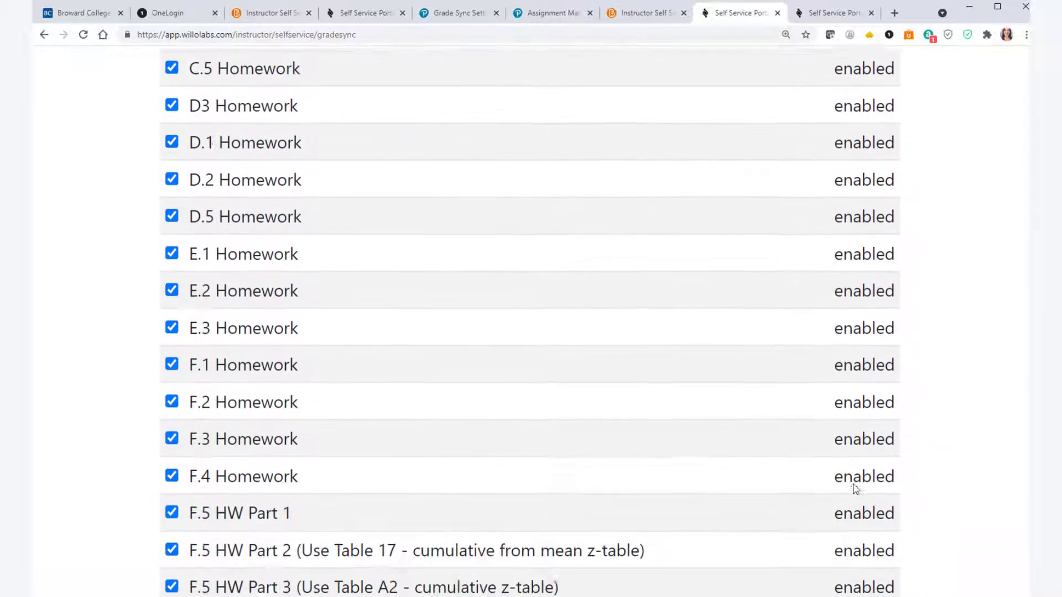
pyautogui.scroll(15, 855, 488)
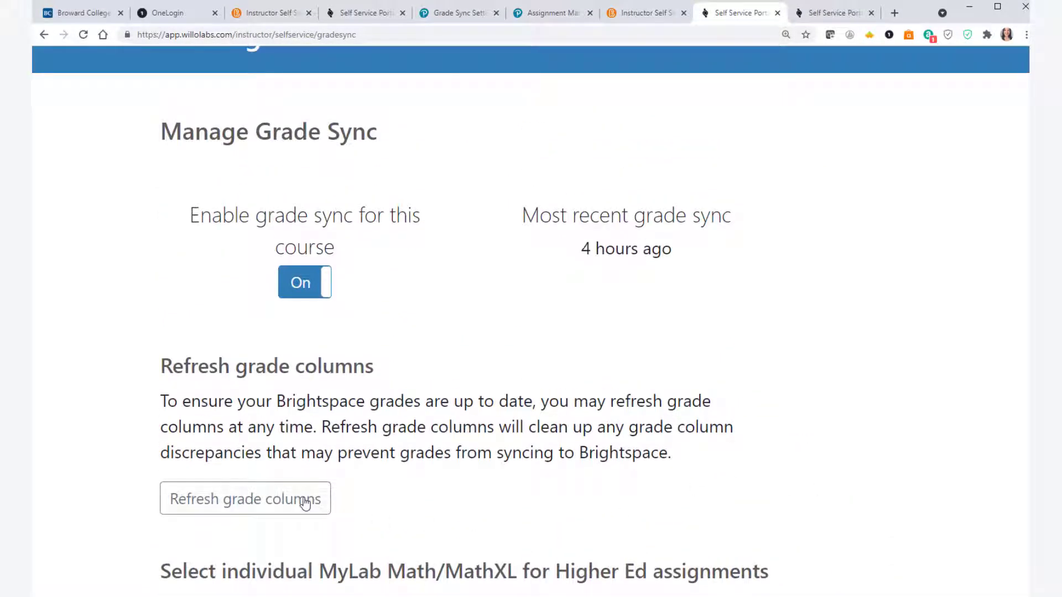
# Refresh the Brightspace grade columns and save the selection of all MyLab Math/MathXL assignments.
pyautogui.click(252, 500)
pyautogui.scroll(-15, 580, 520)
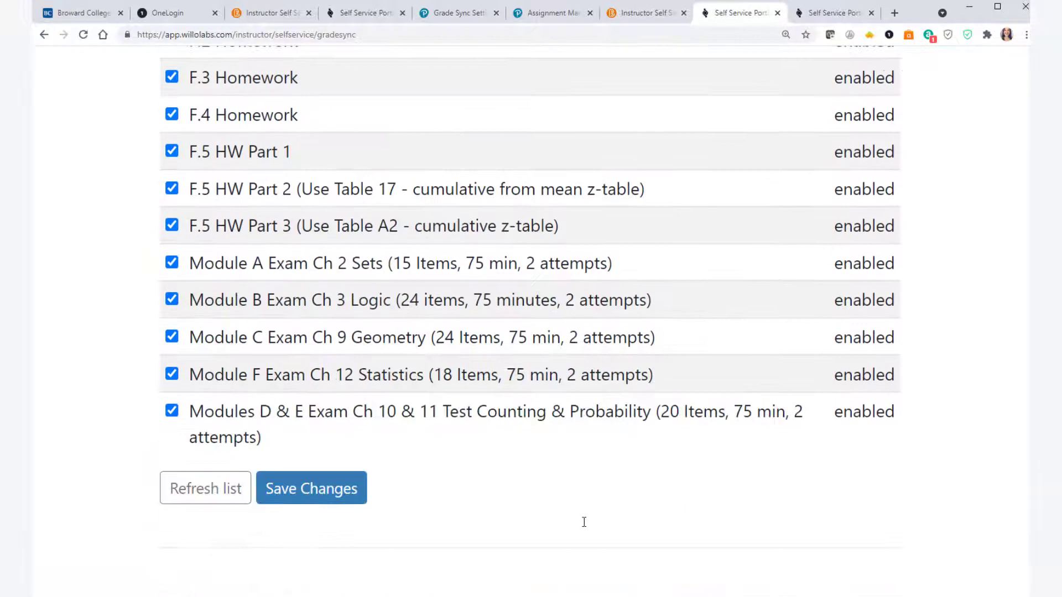
pyautogui.click(337, 496)
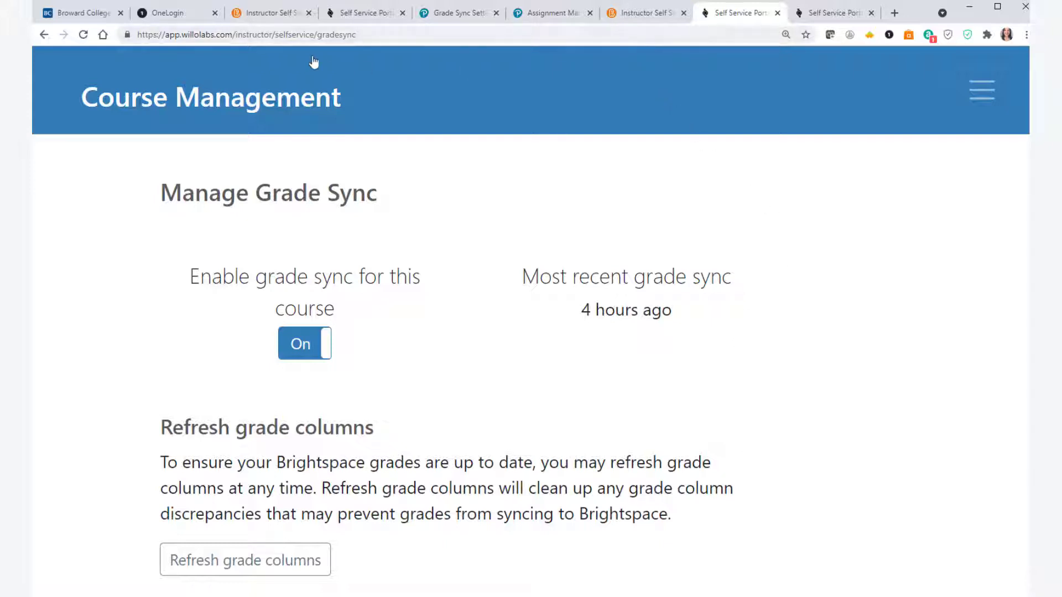
# Open the Brightspace course's Grades and look through the gradebook columns as far as Final Grades.
pyautogui.click(273, 13)
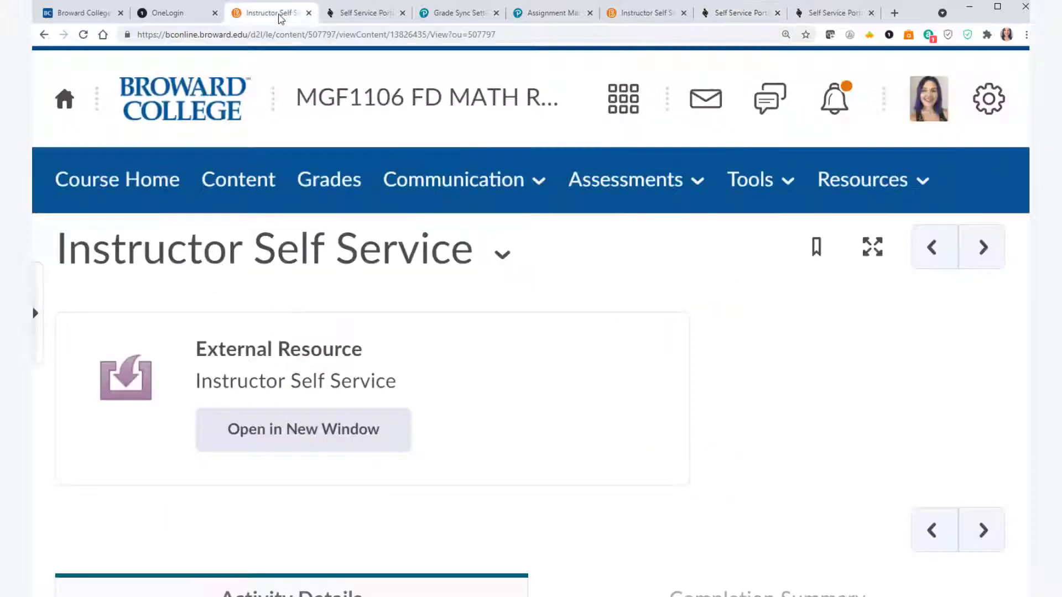
pyautogui.click(324, 185)
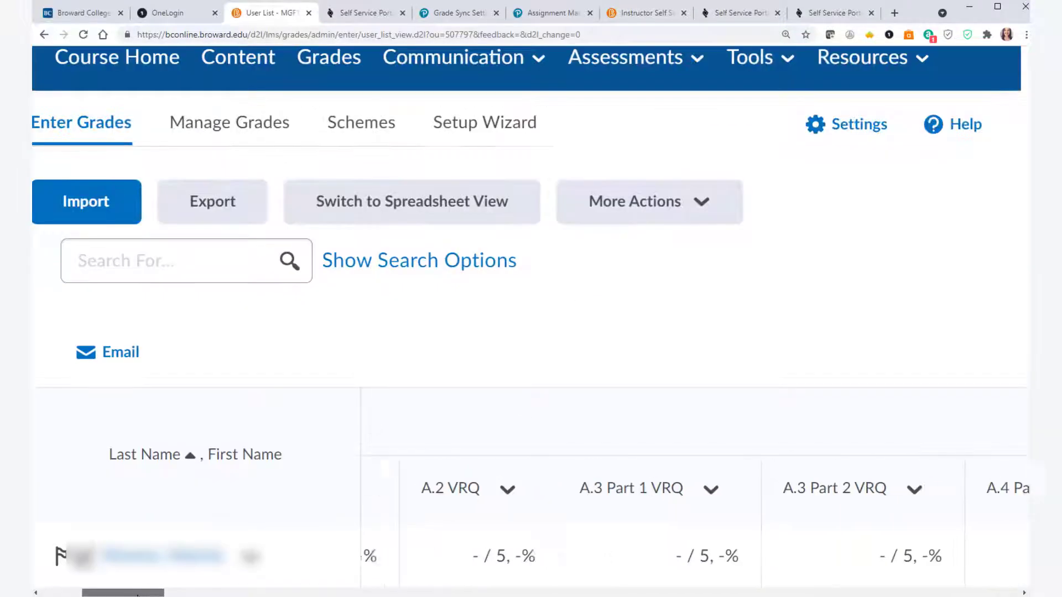
pyautogui.moveTo(123, 593); pyautogui.dragTo(899, 592)
pyautogui.scroll(-3, 810, 555)
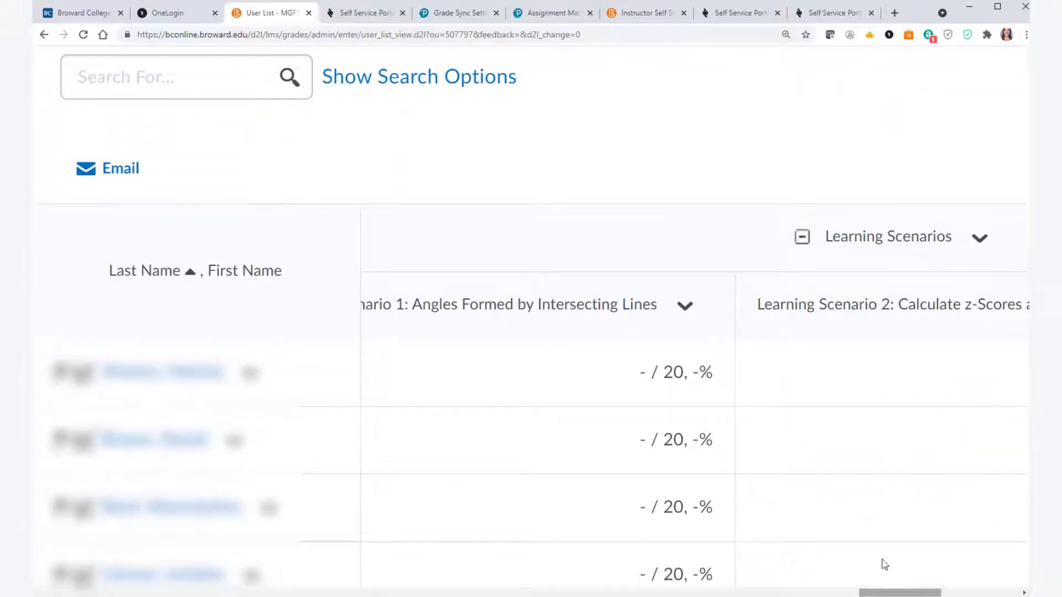
pyautogui.hotkey('ctrl', '-')
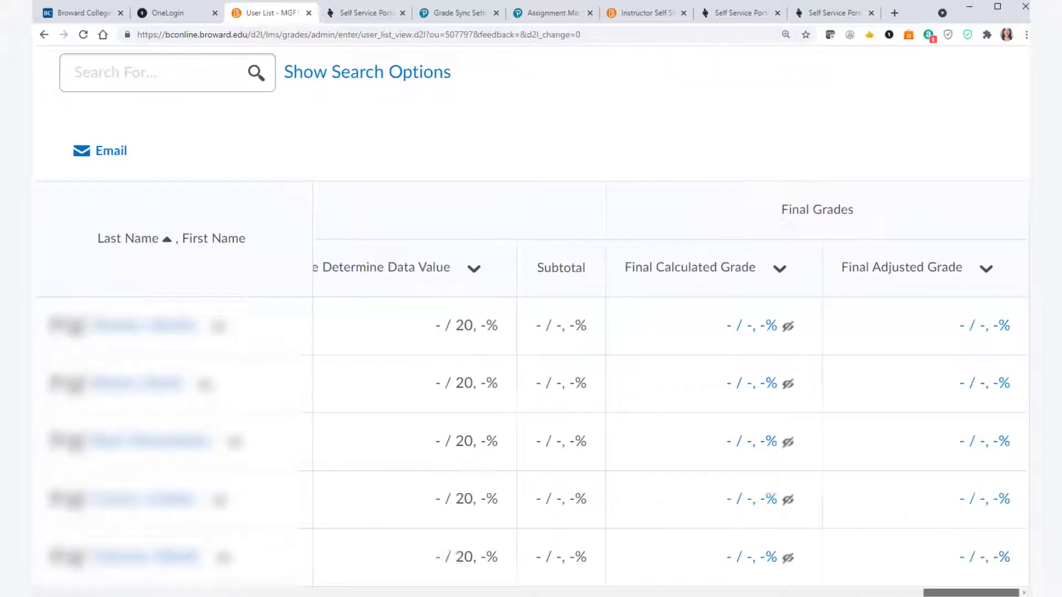
pyautogui.moveTo(970, 593)
pyautogui.mouseDown()
pyautogui.moveTo(728, 592)
pyautogui.moveTo(974, 592)
pyautogui.mouseUp()
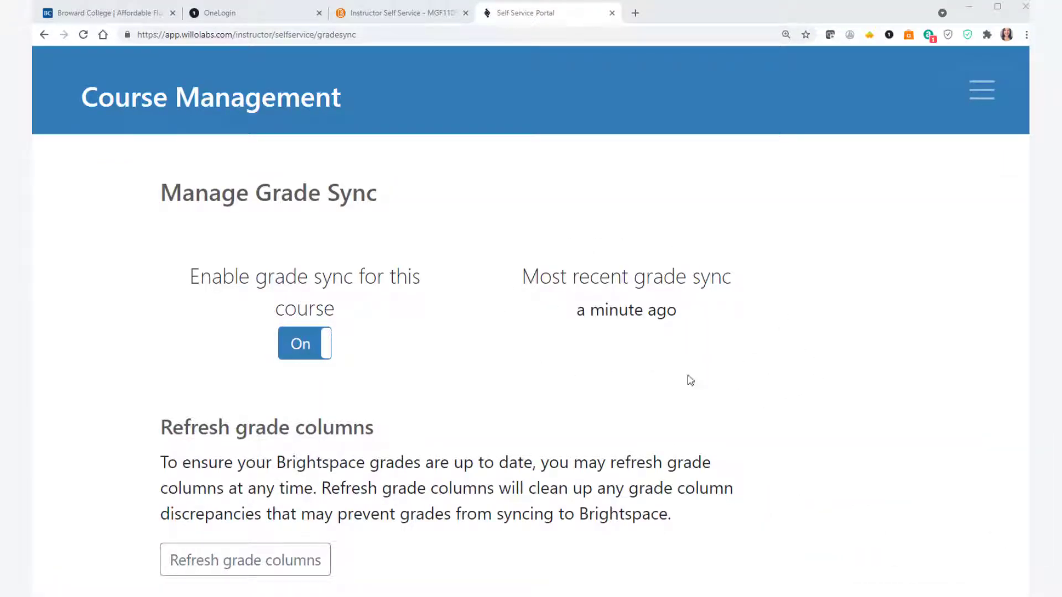
# Check the most recent grade sync time and the assignment statuses in the self-service portal again.
pyautogui.scroll(-5, 811, 434)
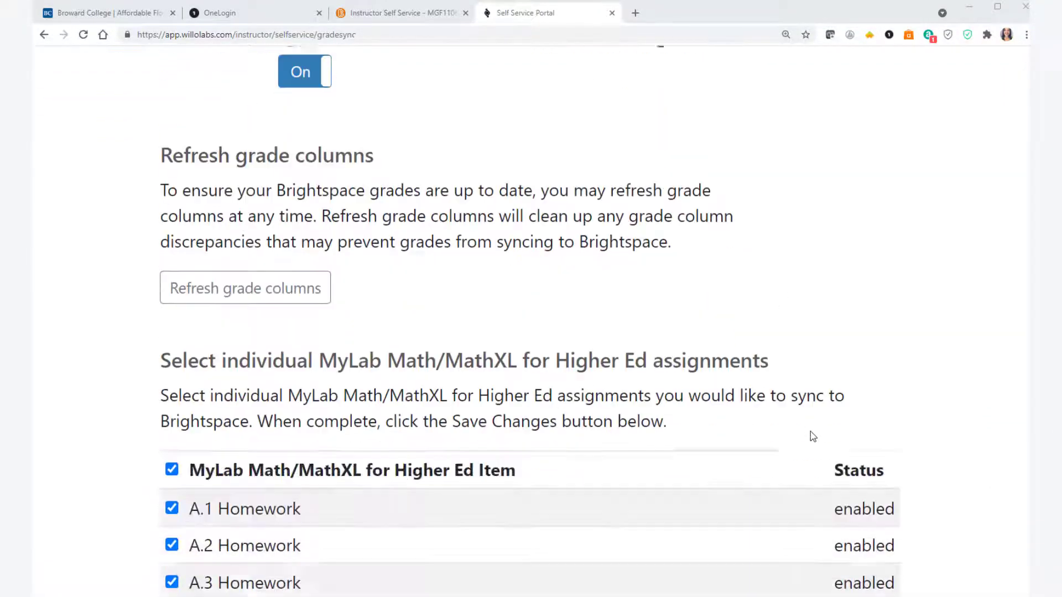
pyautogui.scroll(-5, 811, 434)
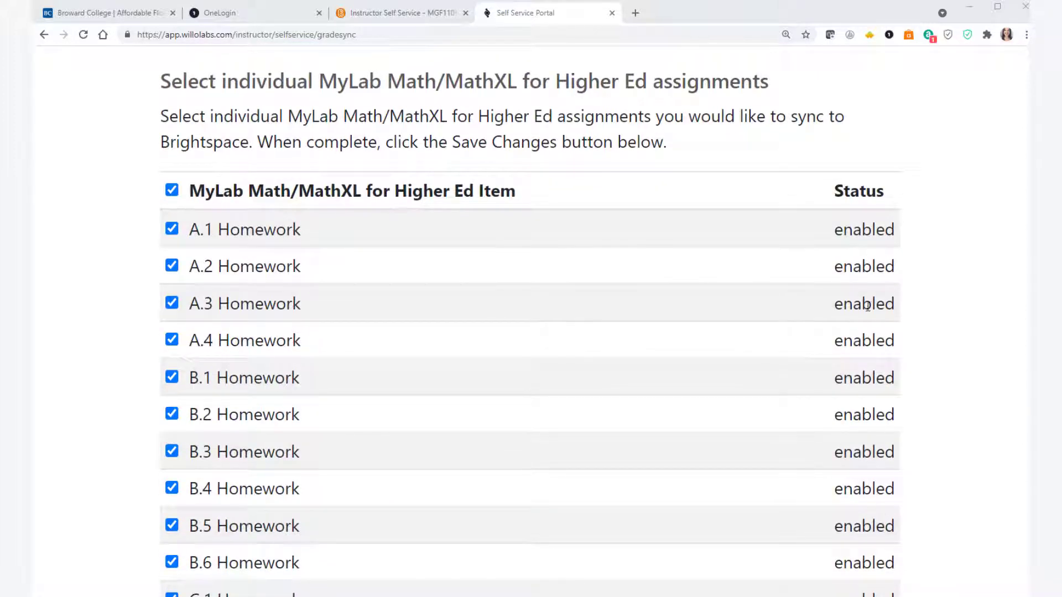
pyautogui.scroll(10, 697, 494)
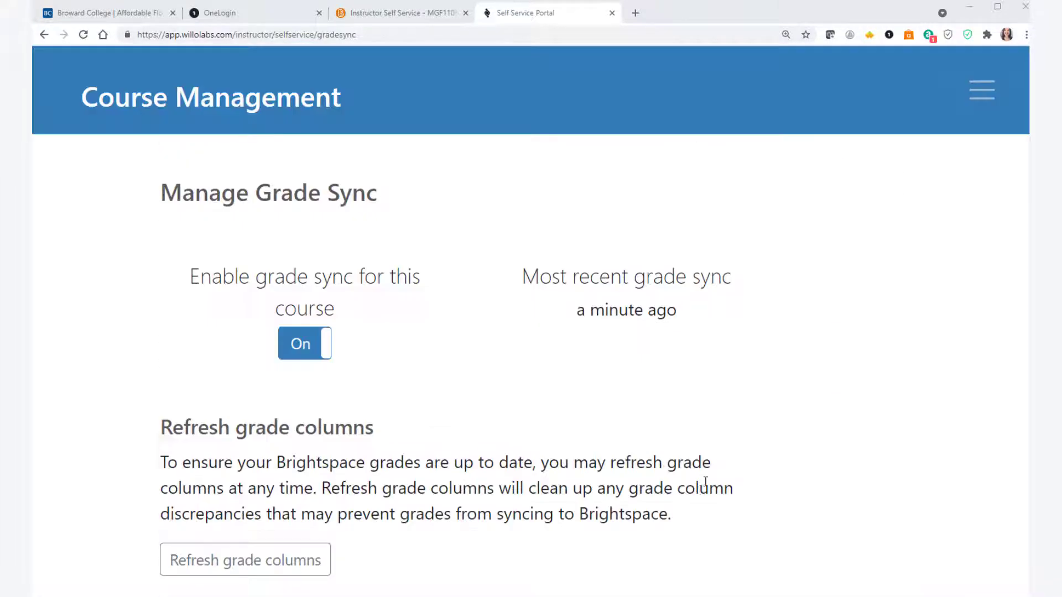
# Reopen the course's Grades and examine the columns for the MyLab Math homework items synced from the portal.
pyautogui.click(416, 18)
pyautogui.click(279, 162)
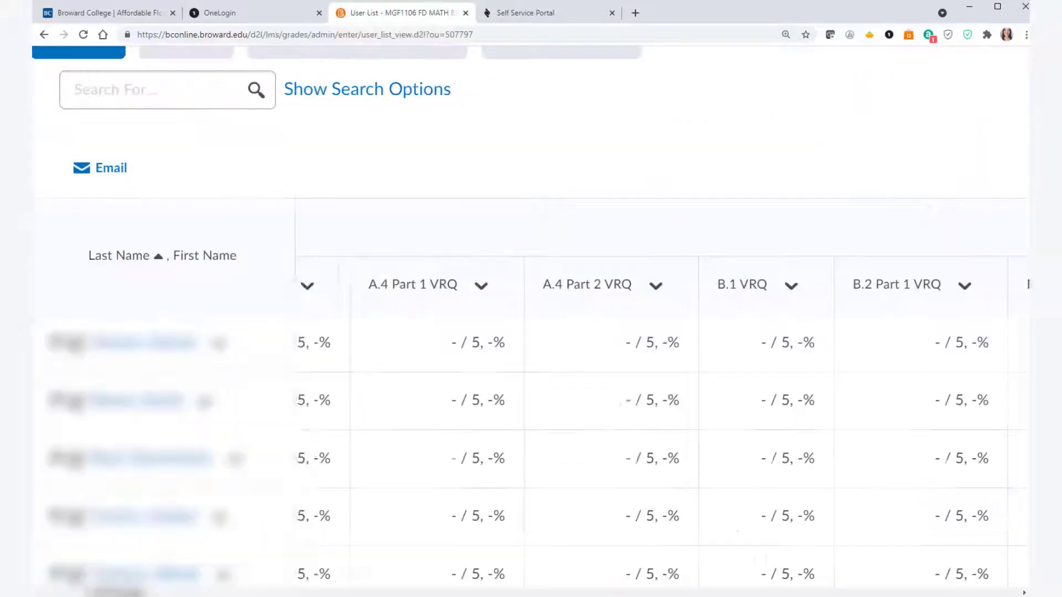
pyautogui.hscroll(10, 658, 414)
pyautogui.hscroll(15, 658, 415)
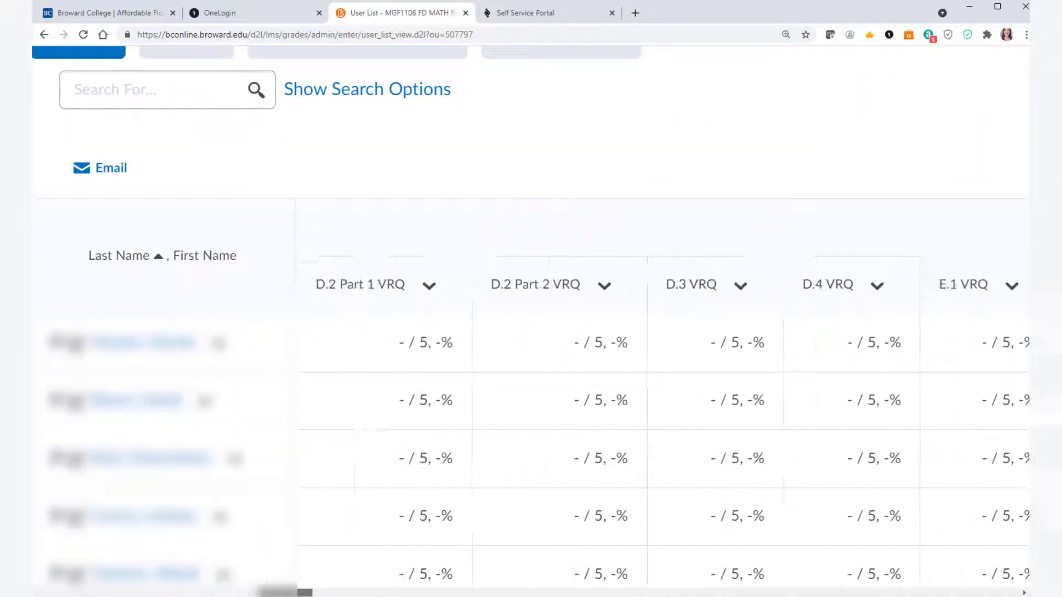
pyautogui.moveTo(489, 592); pyautogui.dragTo(581, 592)
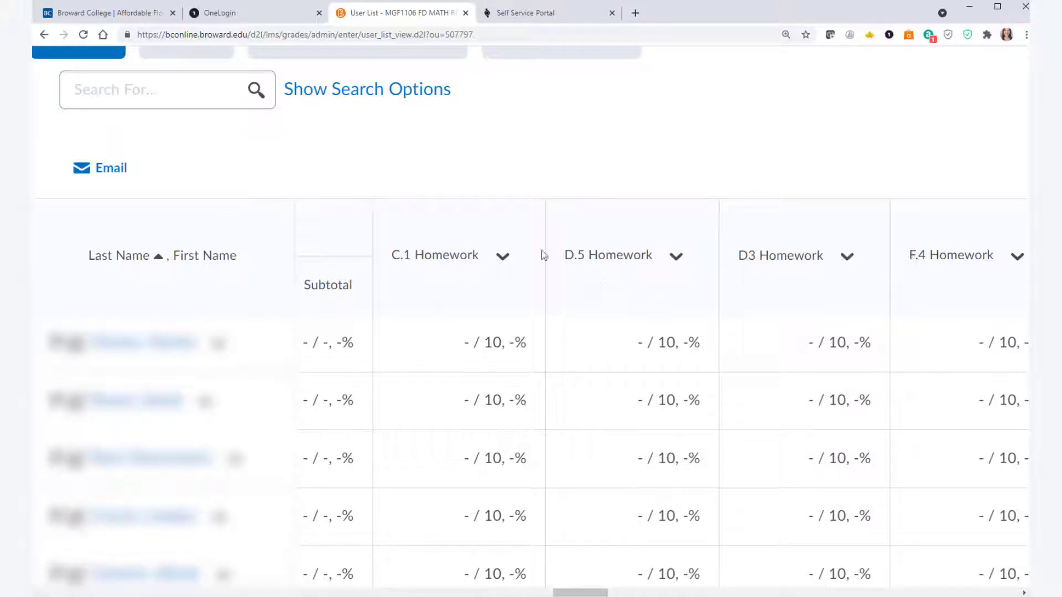
pyautogui.moveTo(580, 594); pyautogui.dragTo(948, 593)
pyautogui.scroll(5, 770, 542)
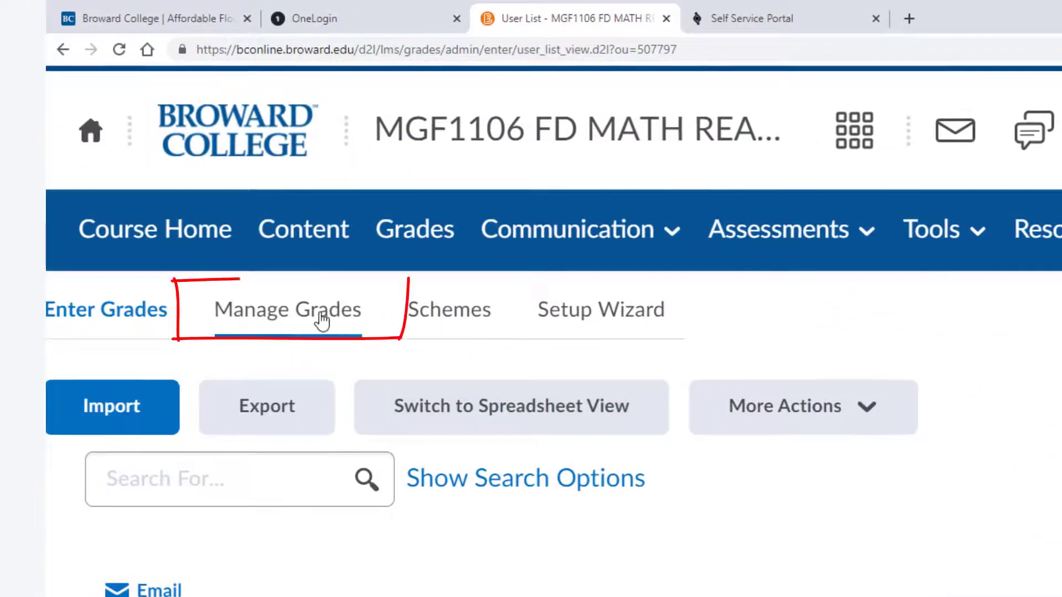
# Go to Manage Grades and open the MyLabs Homework category for editing.
pyautogui.click(322, 320)
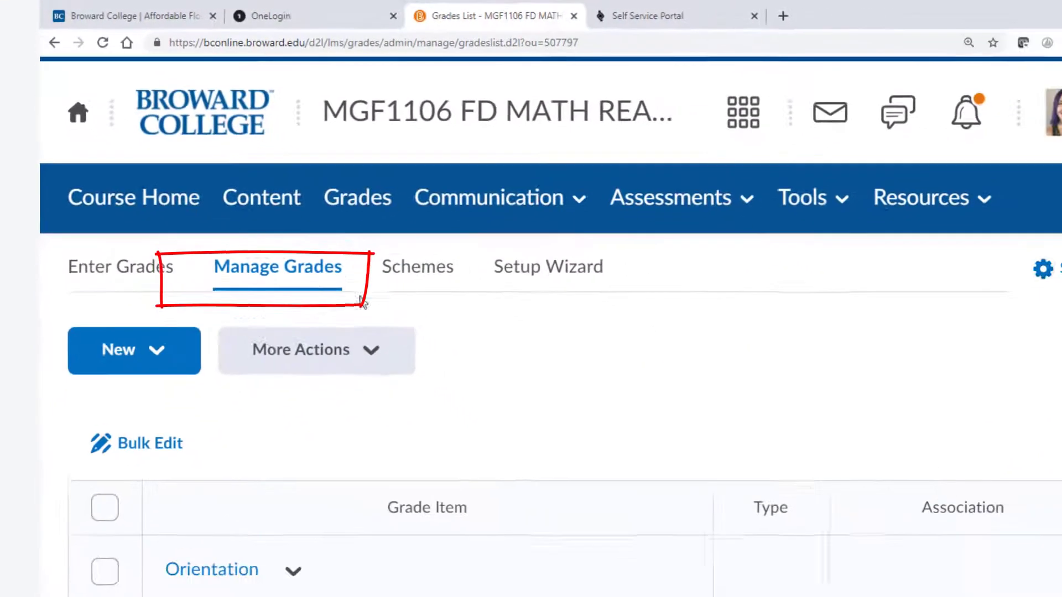
pyautogui.scroll(-2, 768, 448)
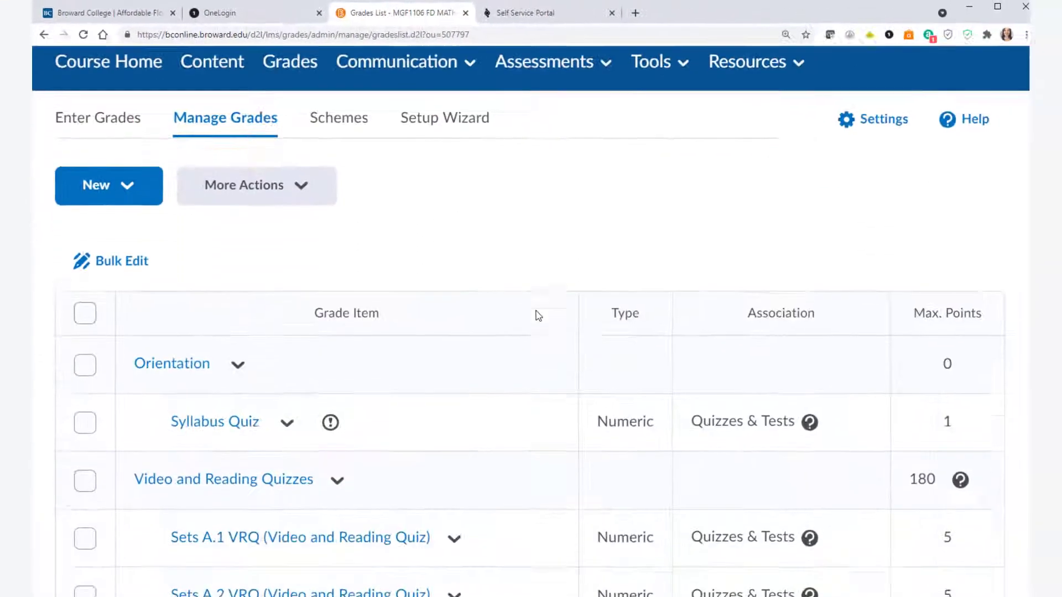
pyautogui.scroll(-12, 538, 316)
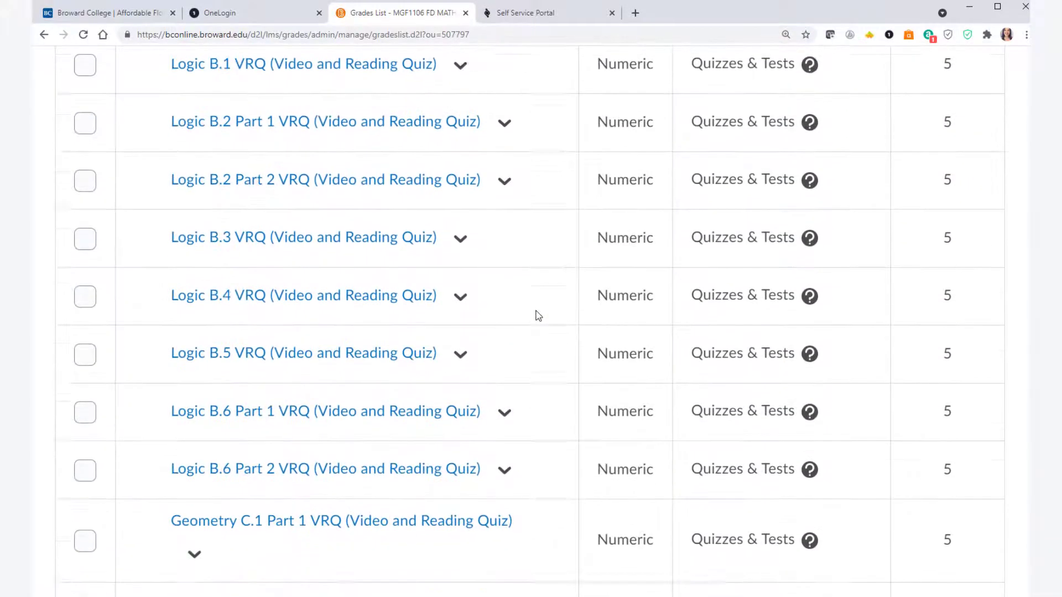
pyautogui.scroll(-15, 538, 315)
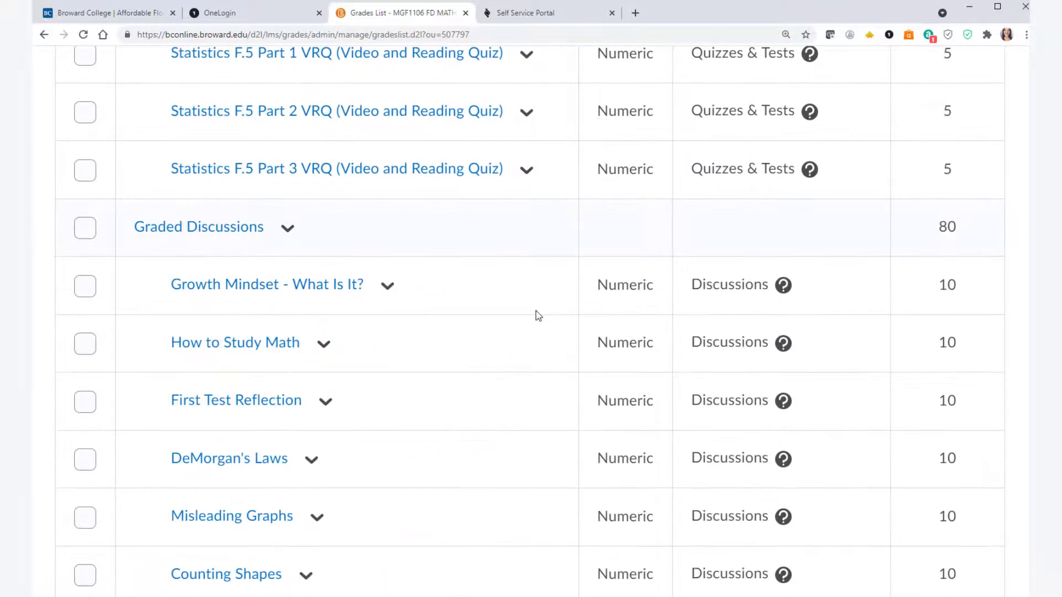
pyautogui.scroll(-6, 538, 315)
pyautogui.click(288, 381)
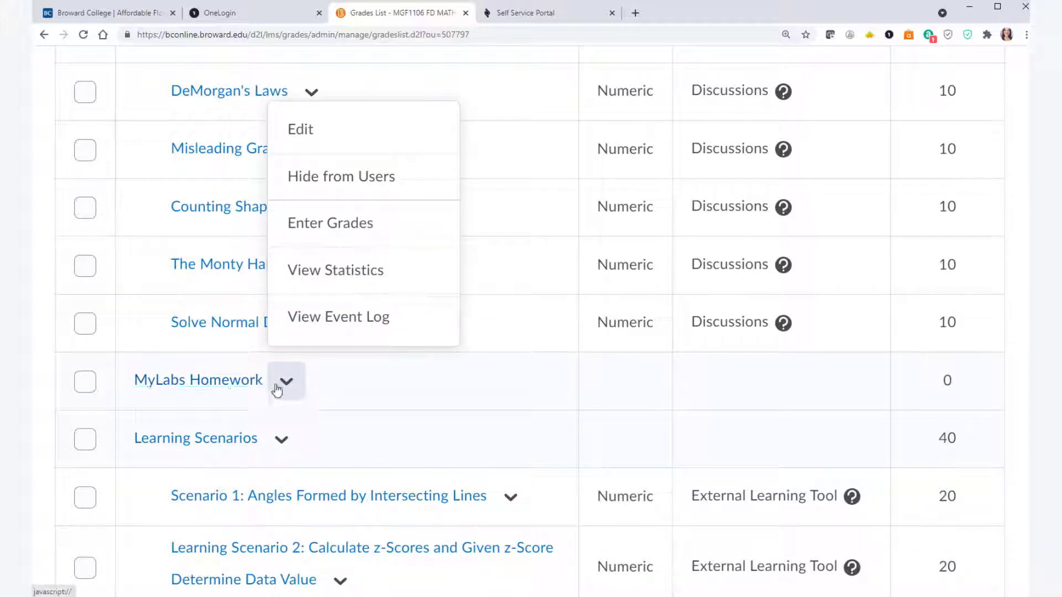
pyautogui.click(300, 130)
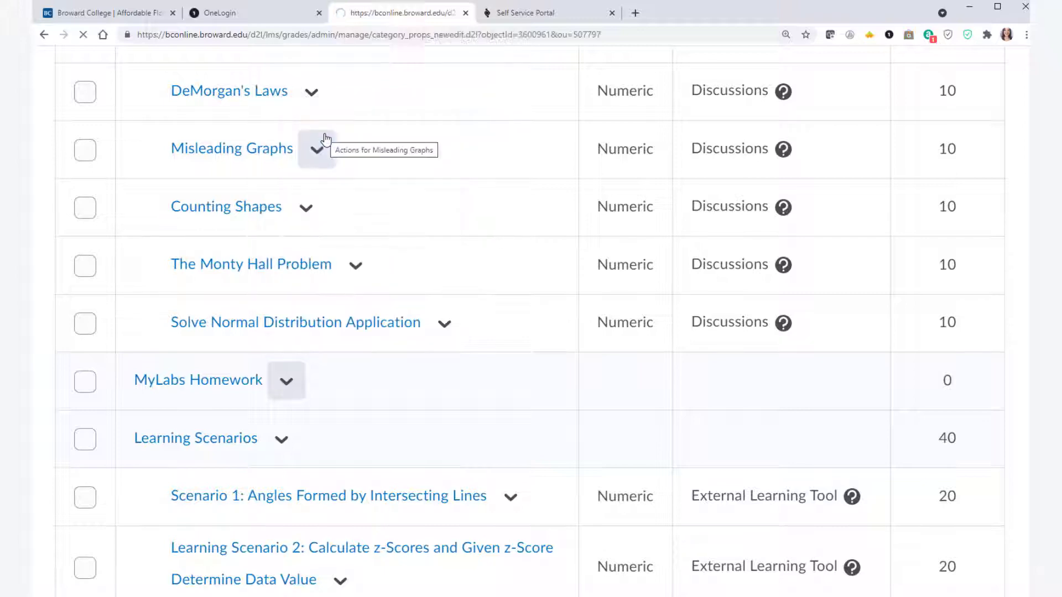
# Set the MyLabs Homework category's distribution to 10 points per item, then save and close the category.
pyautogui.click(168, 248)
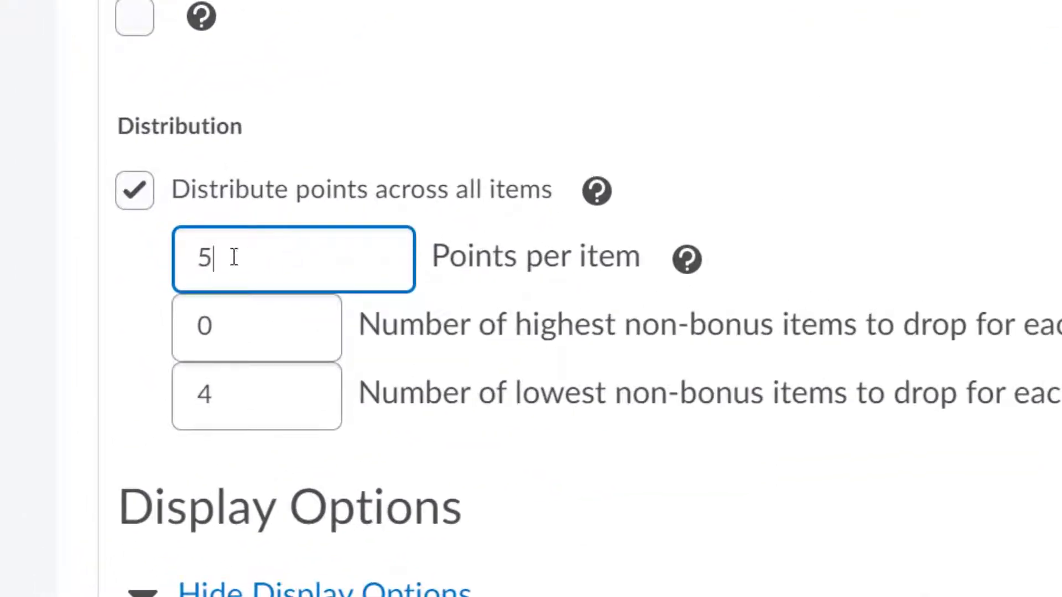
pyautogui.moveTo(233, 257); pyautogui.dragTo(181, 263)
pyautogui.write('10')
pyautogui.click(1057, 186)
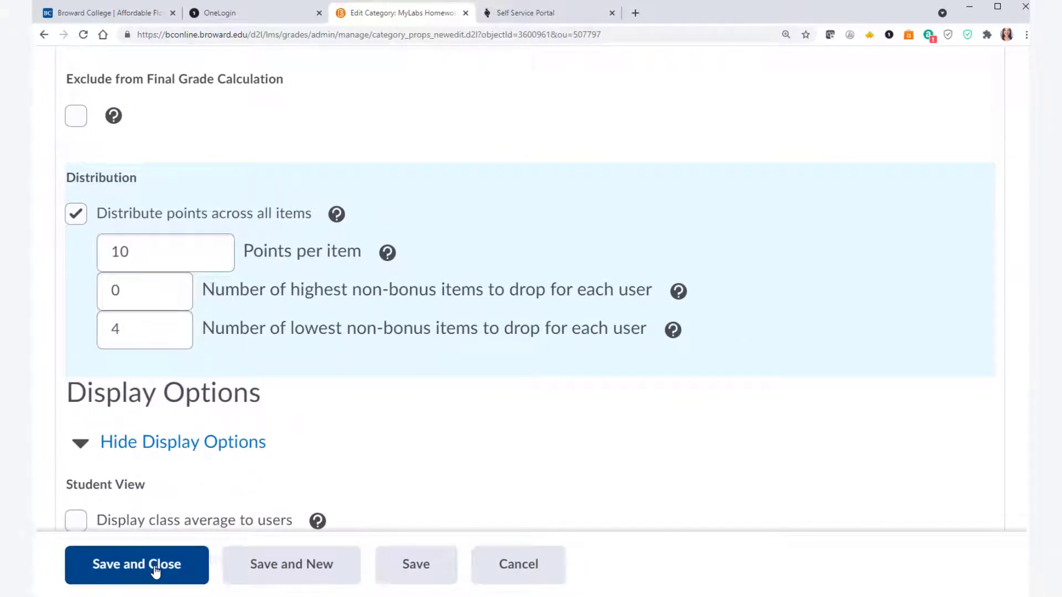
pyautogui.click(155, 570)
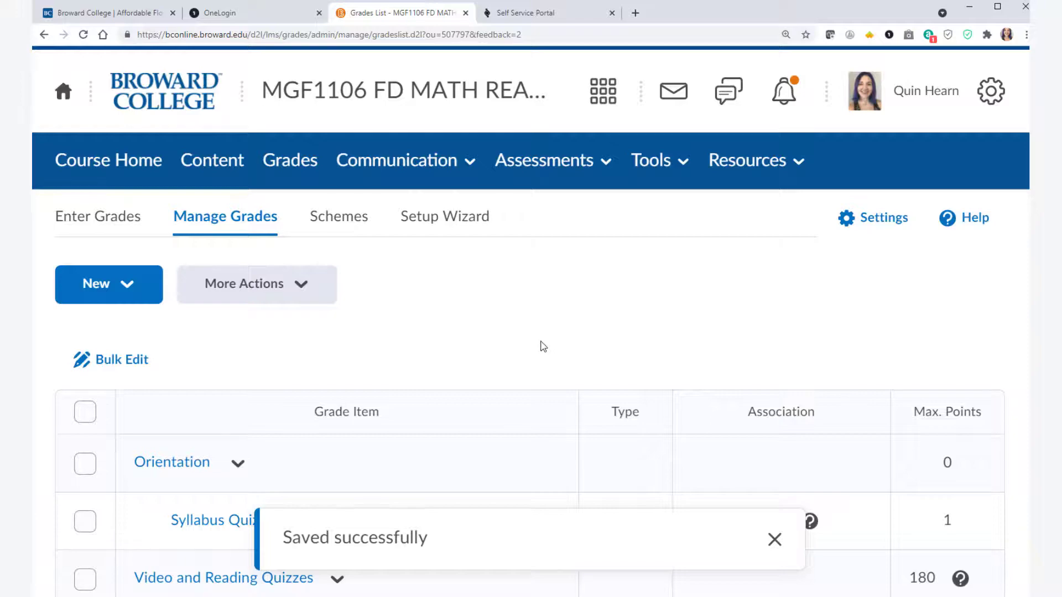
# Select the uncategorized synced homework items in the grades list, from C.1 Homework through F.5 HW Part 1.
pyautogui.scroll(-20, 542, 348)
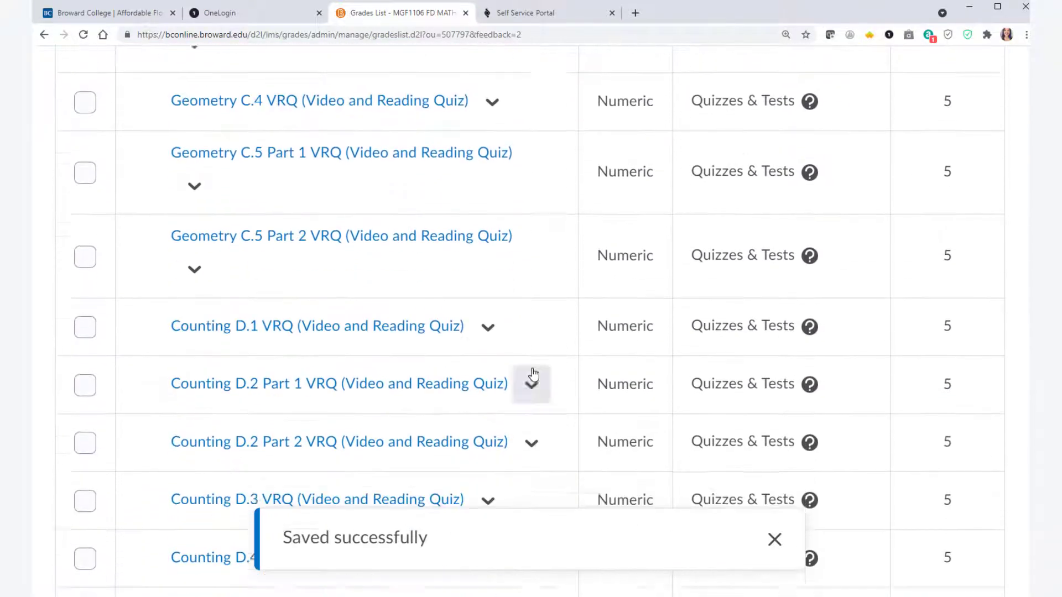
pyautogui.scroll(-20, 532, 375)
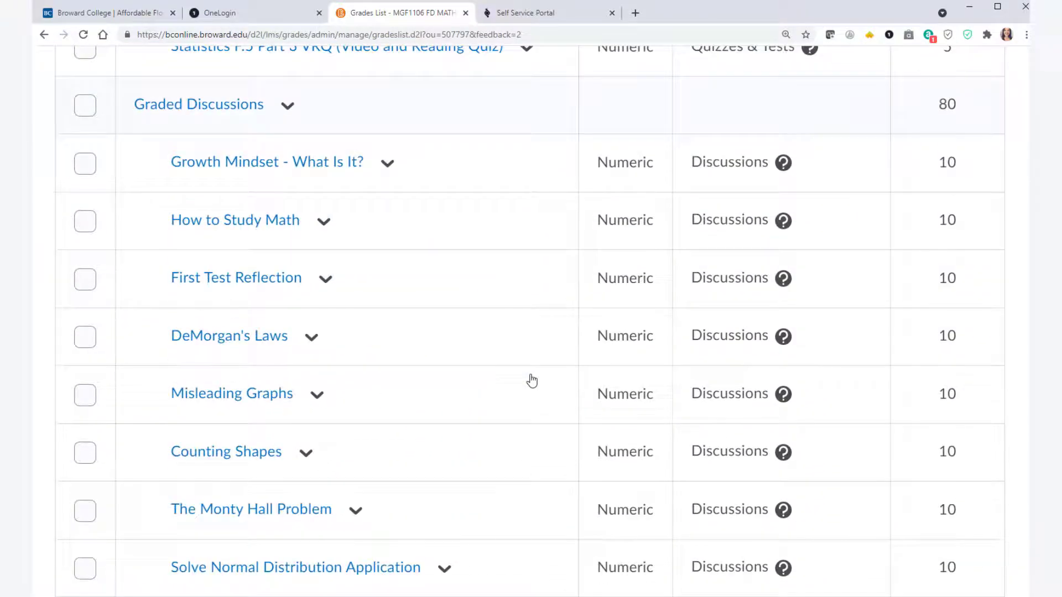
pyautogui.scroll(-10, 531, 380)
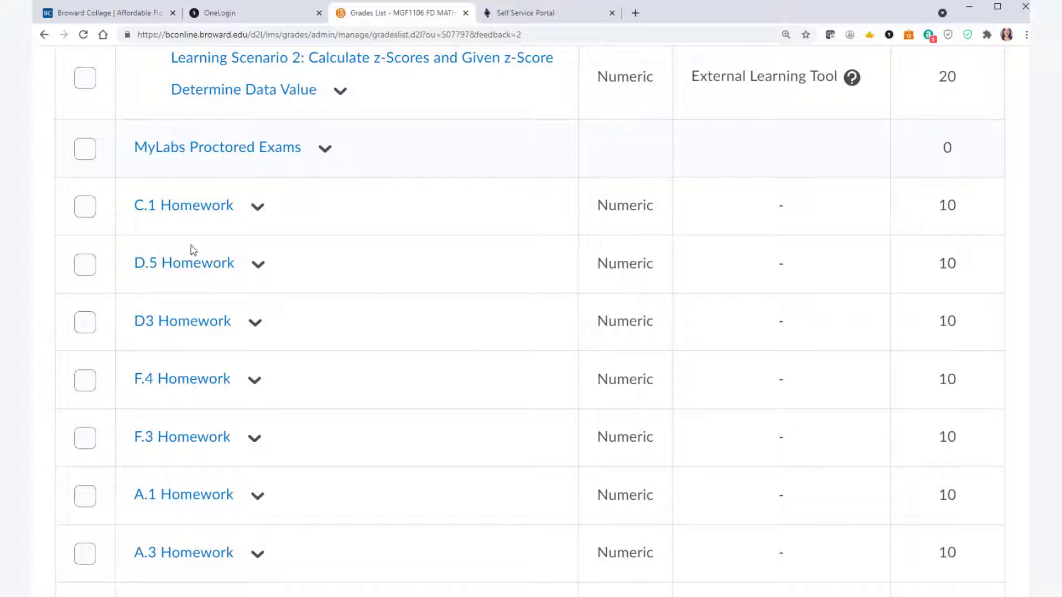
pyautogui.click(85, 208)
pyautogui.click(86, 262)
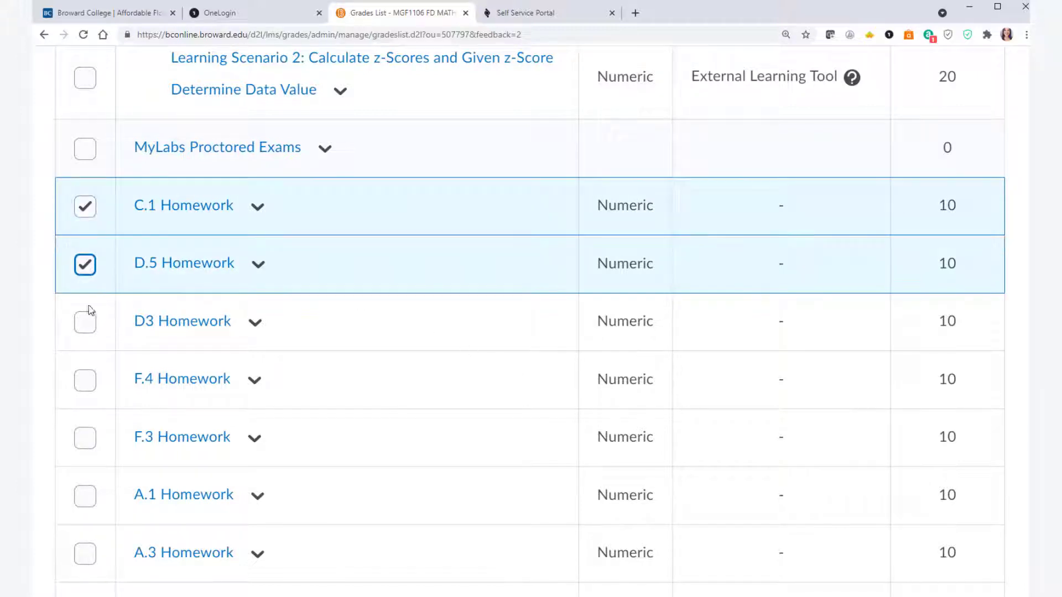
pyautogui.click(86, 322)
pyautogui.click(86, 381)
pyautogui.scroll(-3, 102, 379)
pyautogui.click(86, 253)
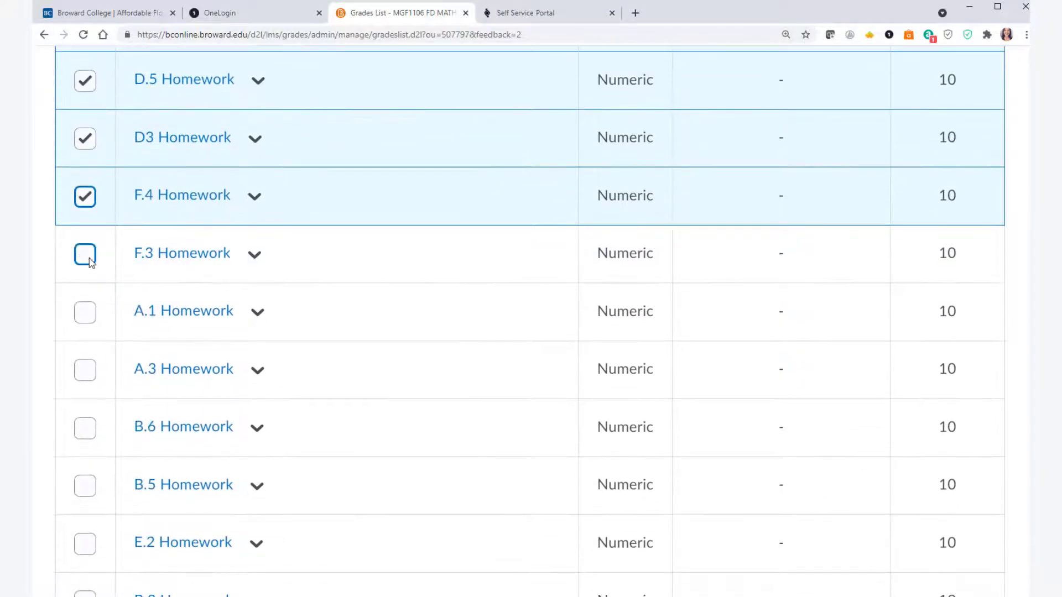
pyautogui.click(85, 464)
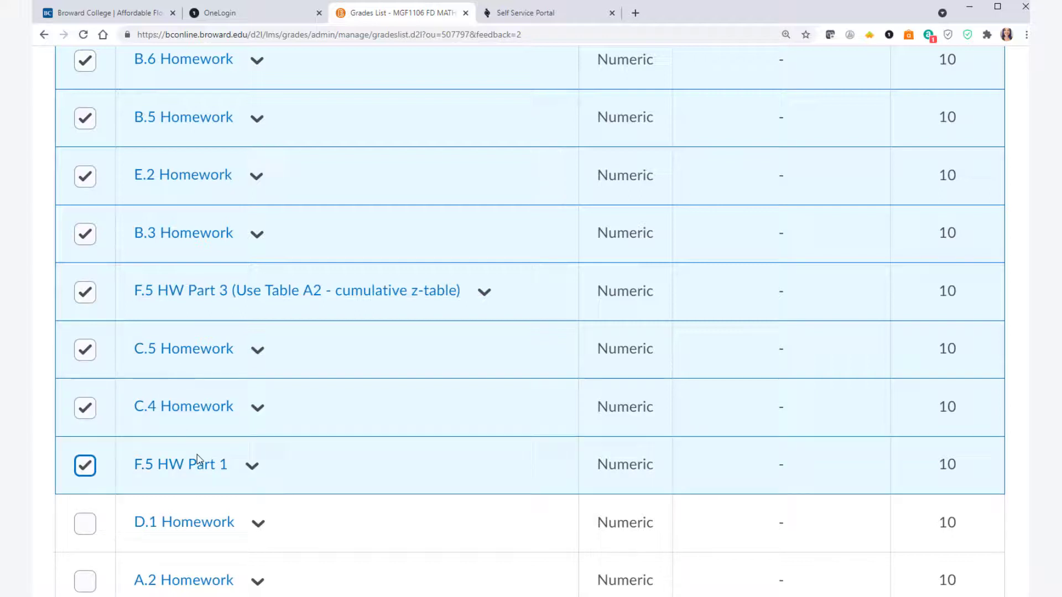
# Add the D.1, A.2, B.2, E.1, F.2, D.2, A.4, B.4 and B.1 Homework items to the selection.
pyautogui.scroll(-4, 161, 396)
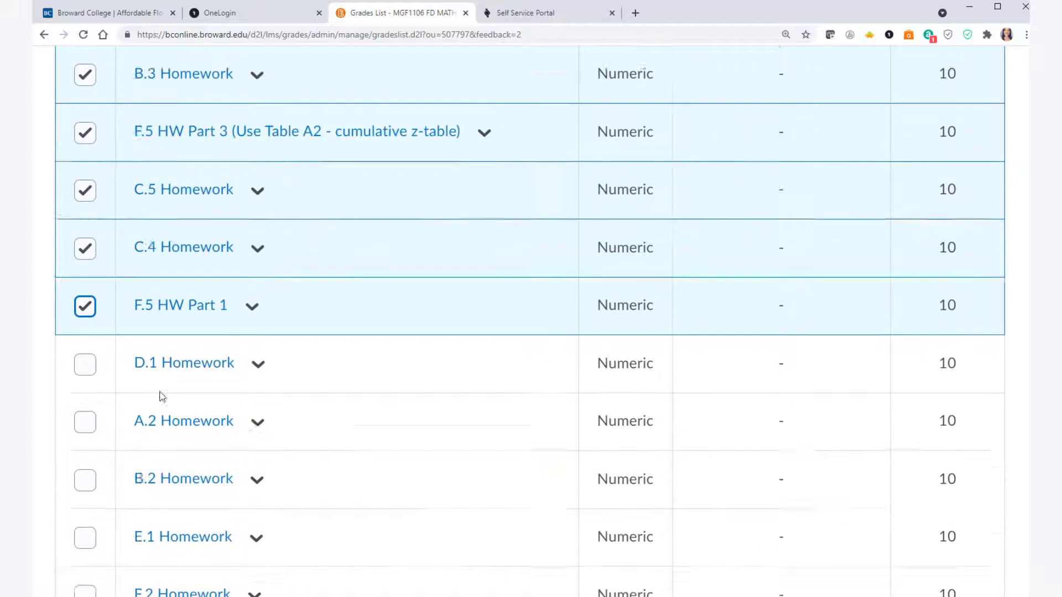
pyautogui.click(85, 278)
pyautogui.click(85, 336)
pyautogui.click(85, 394)
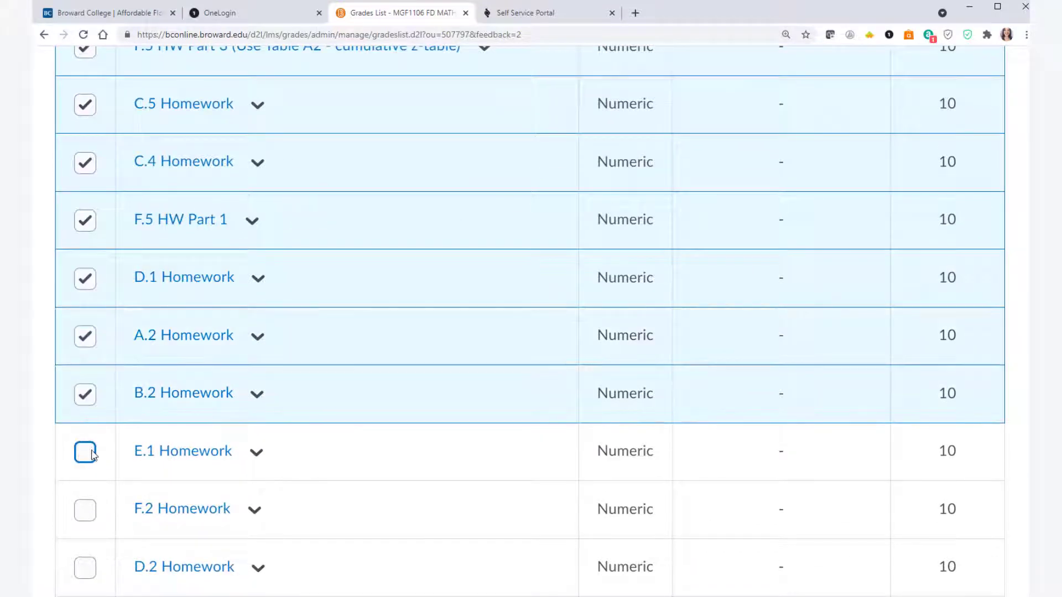
pyautogui.click(89, 453)
pyautogui.scroll(-4, 89, 442)
pyautogui.click(85, 265)
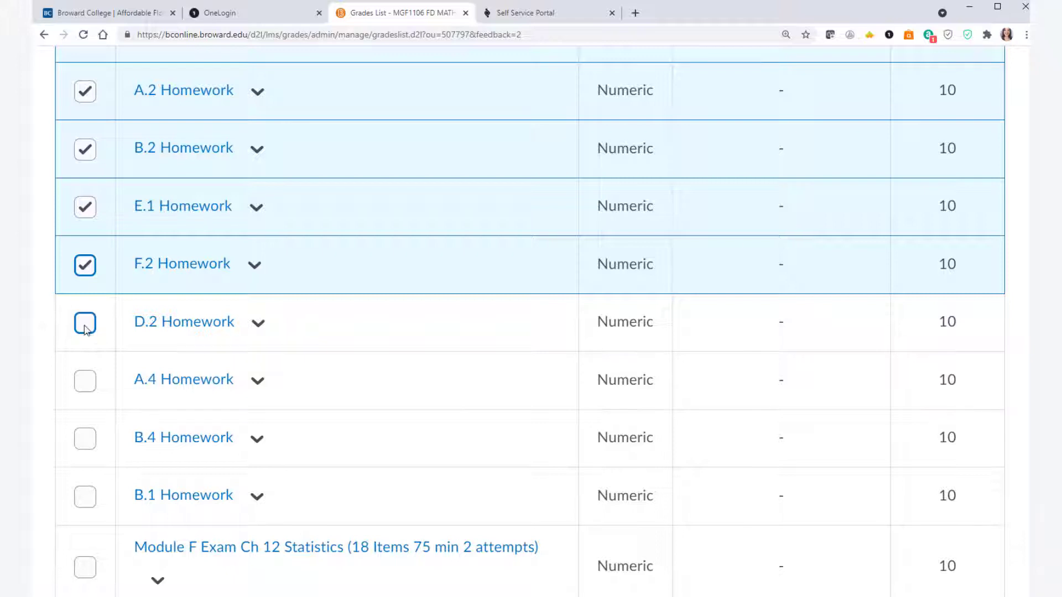
pyautogui.click(85, 326)
pyautogui.click(85, 382)
pyautogui.click(86, 439)
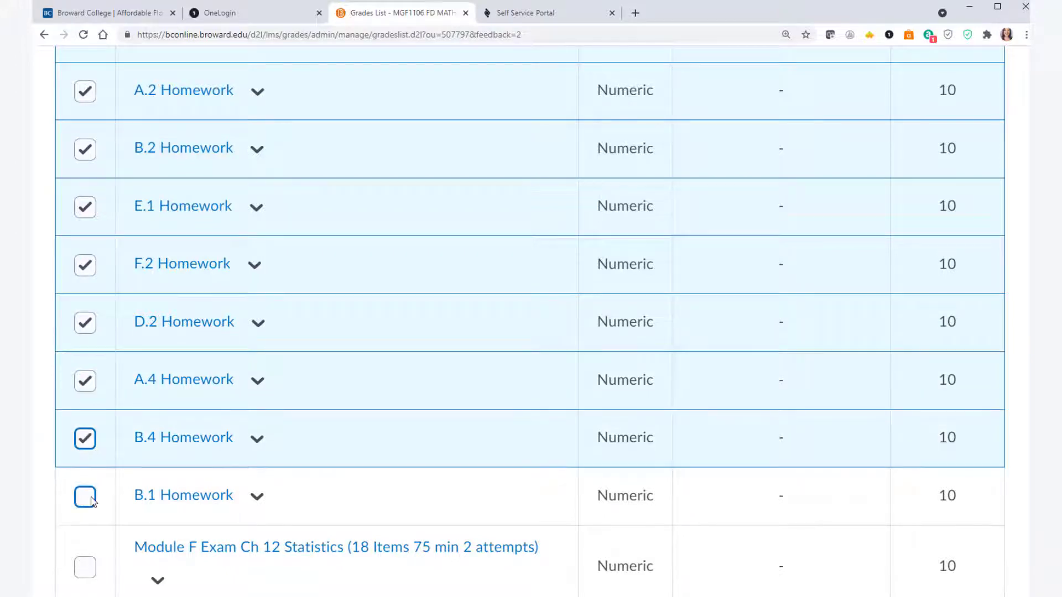
pyautogui.click(85, 496)
# Add Module F Exam, C.3 Homework, F.5 HW Part 2, C.2 Homework, F.1 Homework and E.3 Homework to the selection.
pyautogui.scroll(-2, 94, 459)
pyautogui.click(85, 445)
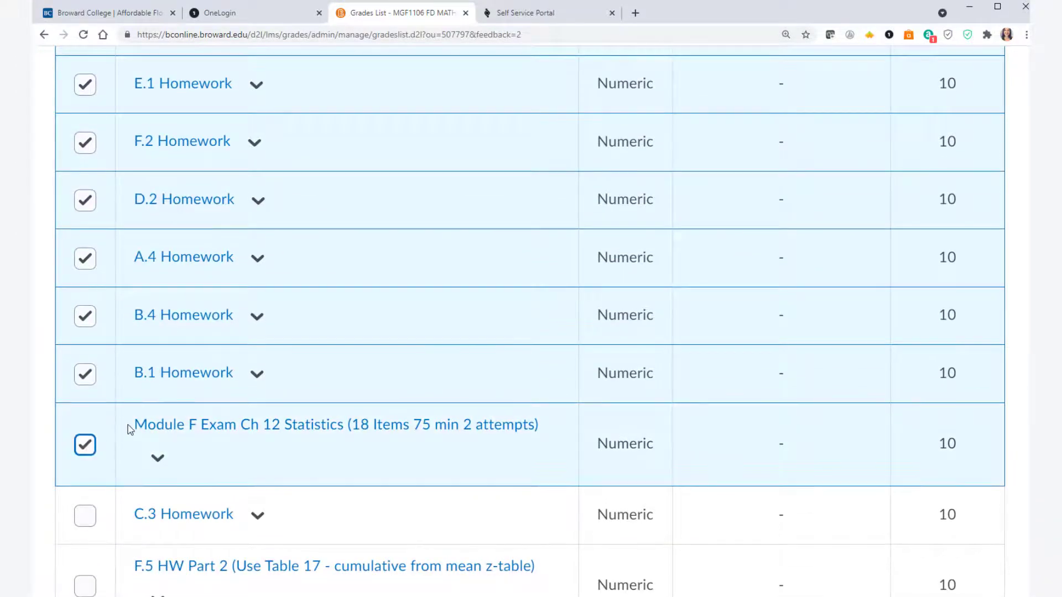
pyautogui.scroll(-3, 127, 427)
pyautogui.click(85, 332)
pyautogui.click(85, 399)
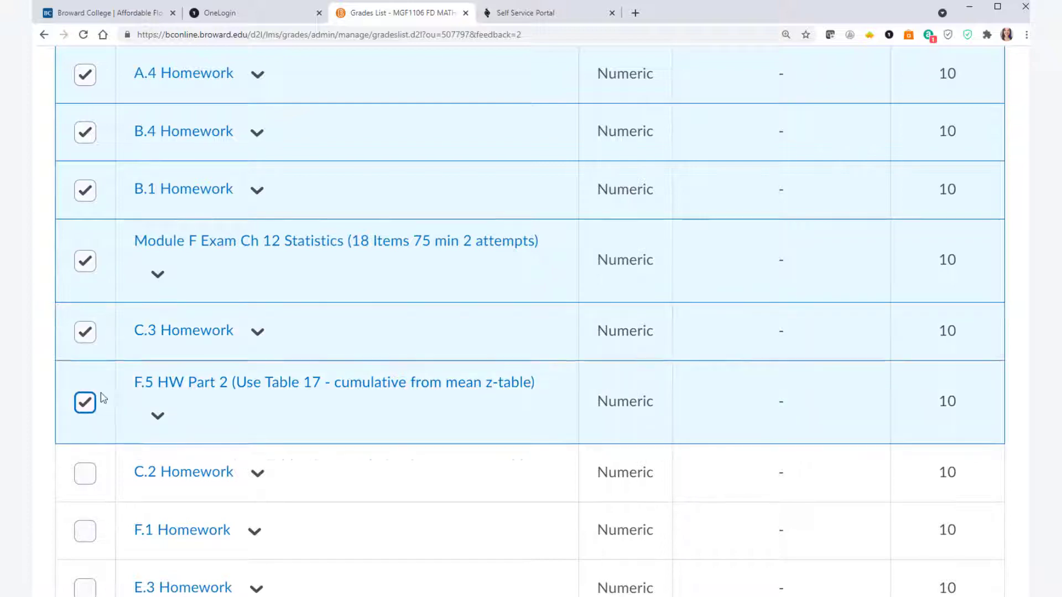
pyautogui.scroll(-3, 94, 396)
pyautogui.click(86, 291)
pyautogui.click(84, 347)
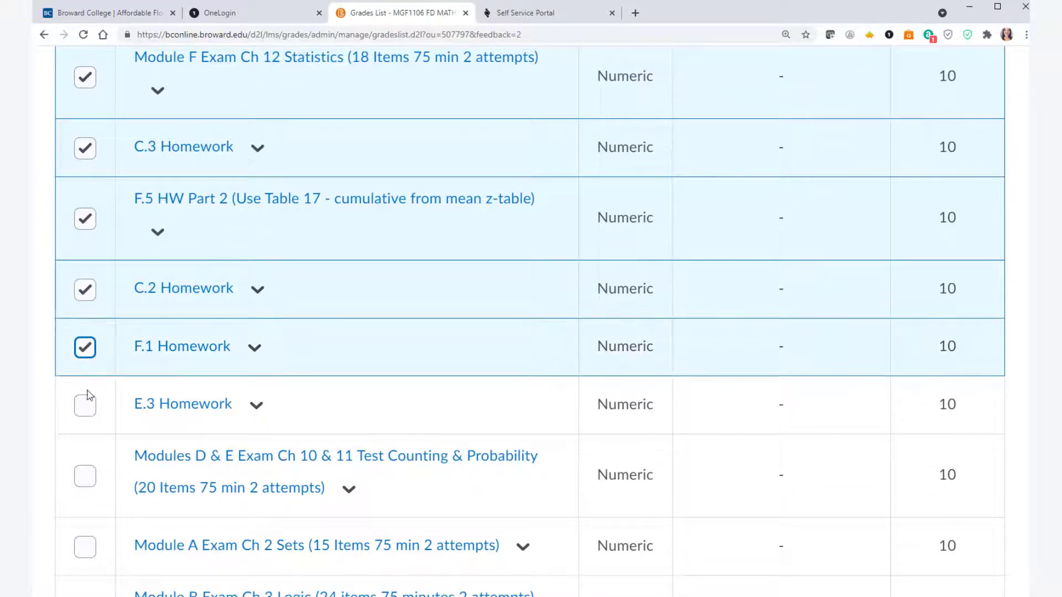
pyautogui.click(85, 404)
# Add the Modules D & E, Module A, Module B and Module C exams to the selection.
pyautogui.scroll(-3, 86, 360)
pyautogui.click(86, 293)
pyautogui.click(85, 362)
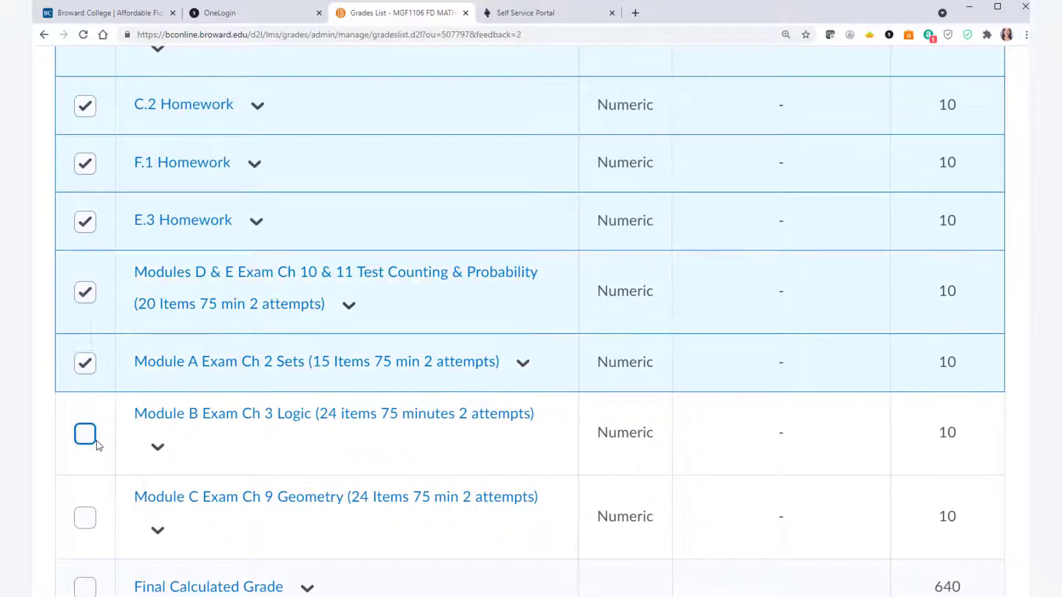
pyautogui.click(85, 434)
pyautogui.scroll(-3, 87, 420)
pyautogui.click(85, 406)
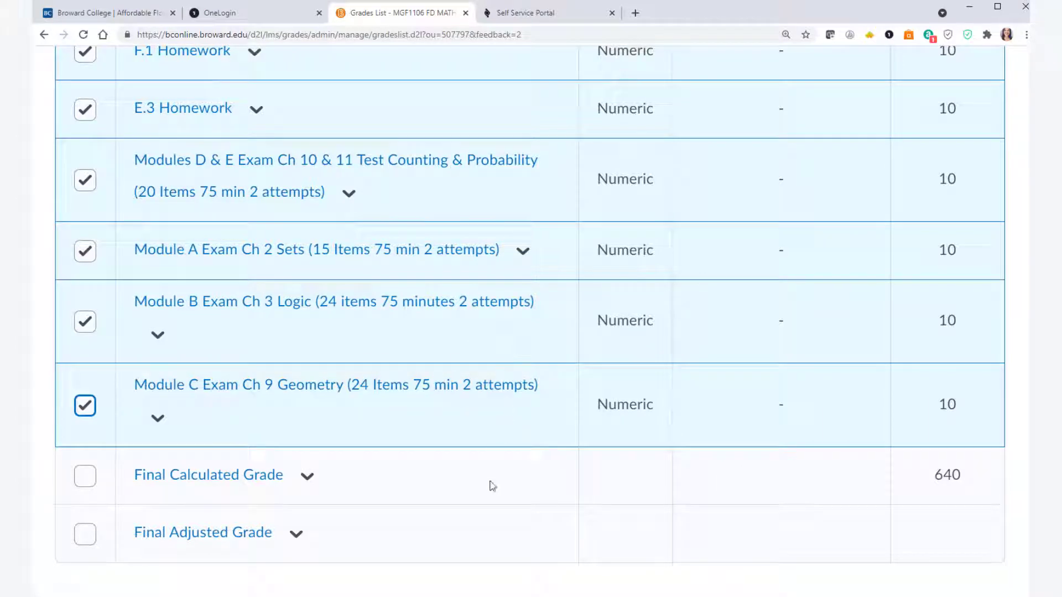
# Open the selected grade items for bulk editing with their Category settings in view.
pyautogui.scroll(20, 491, 491)
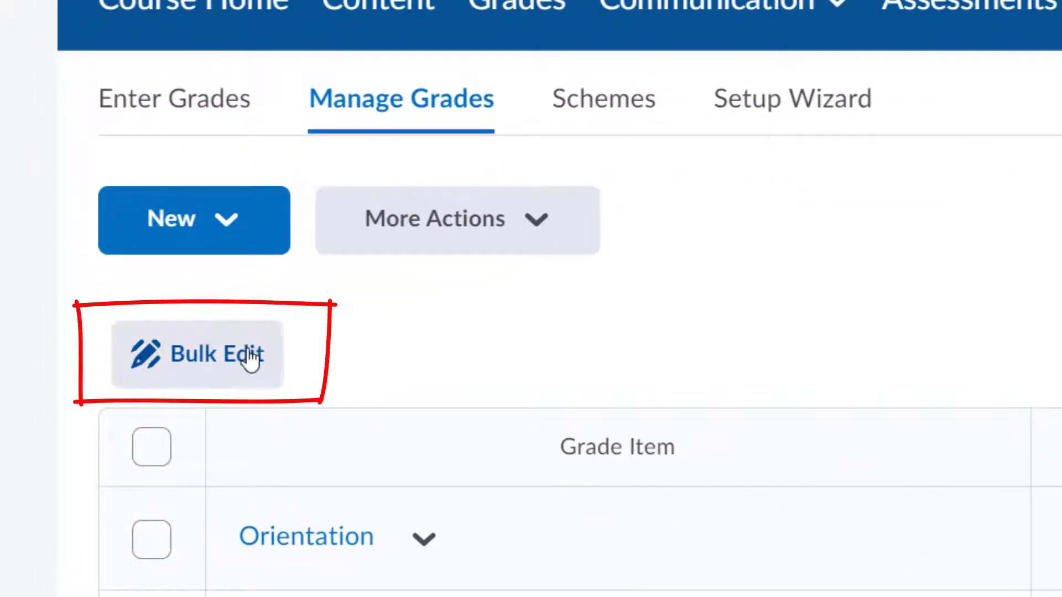
pyautogui.click(250, 374)
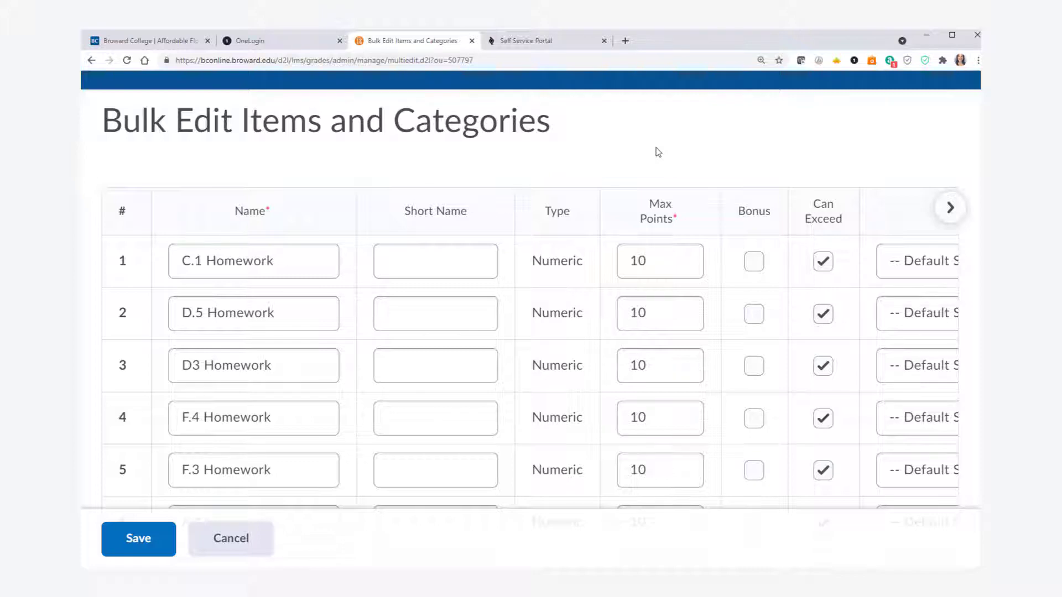
pyautogui.hotkey('ctrl', '-')
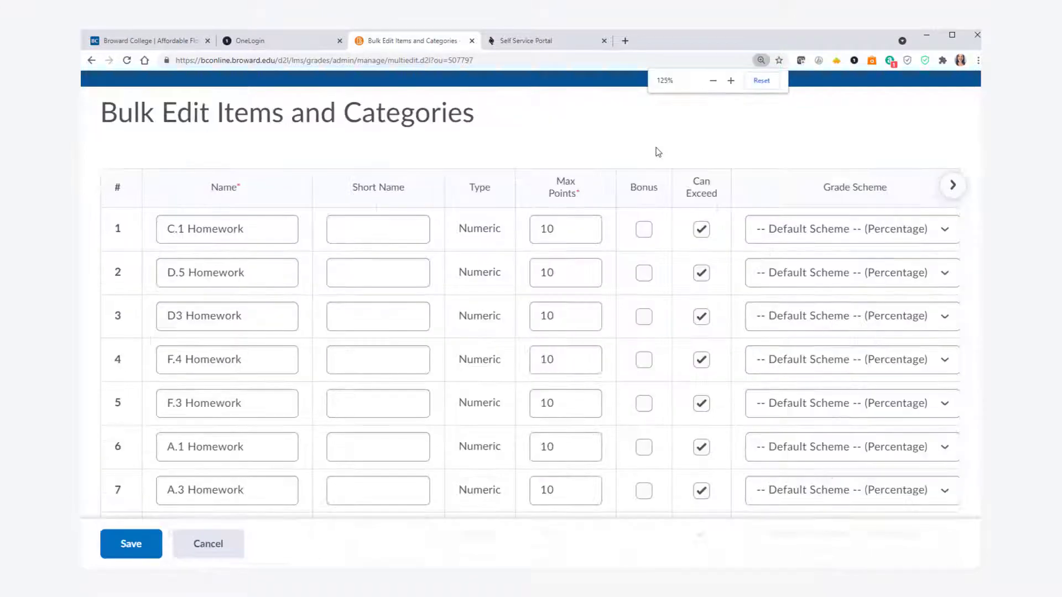
pyautogui.hotkey('ctrl', '-')
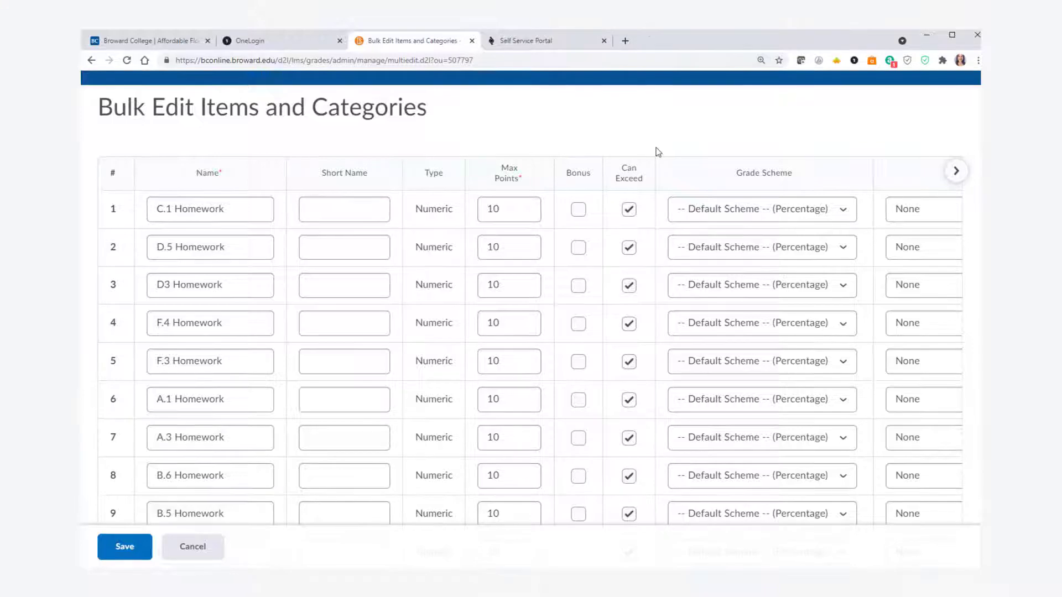
pyautogui.hotkey('ctrl', '-')
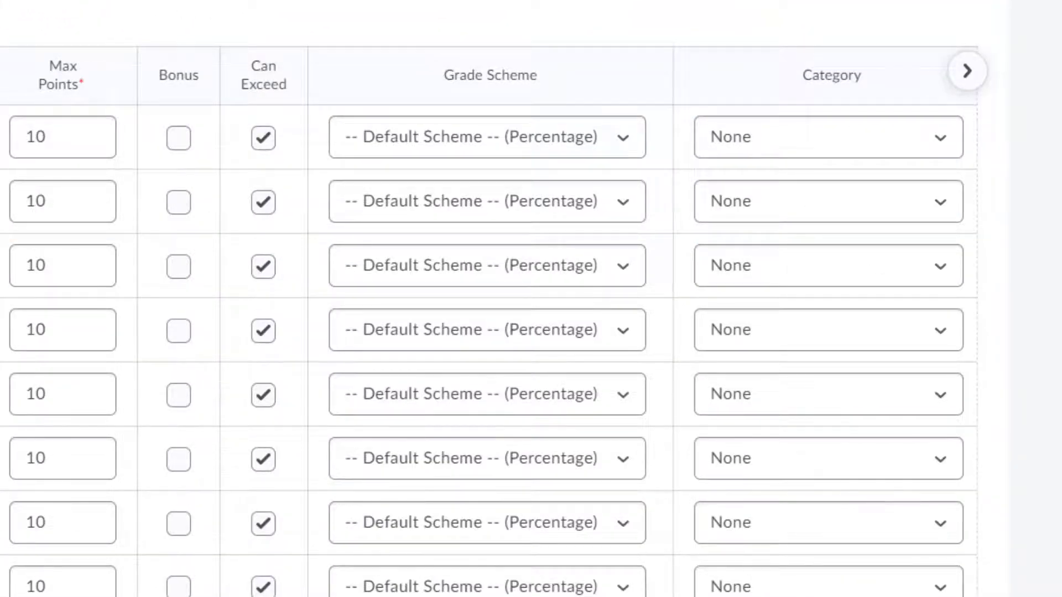
# Assign each homework item, starting with C.1 Homework, to the MyLabs Homework category.
pyautogui.click(900, 148)
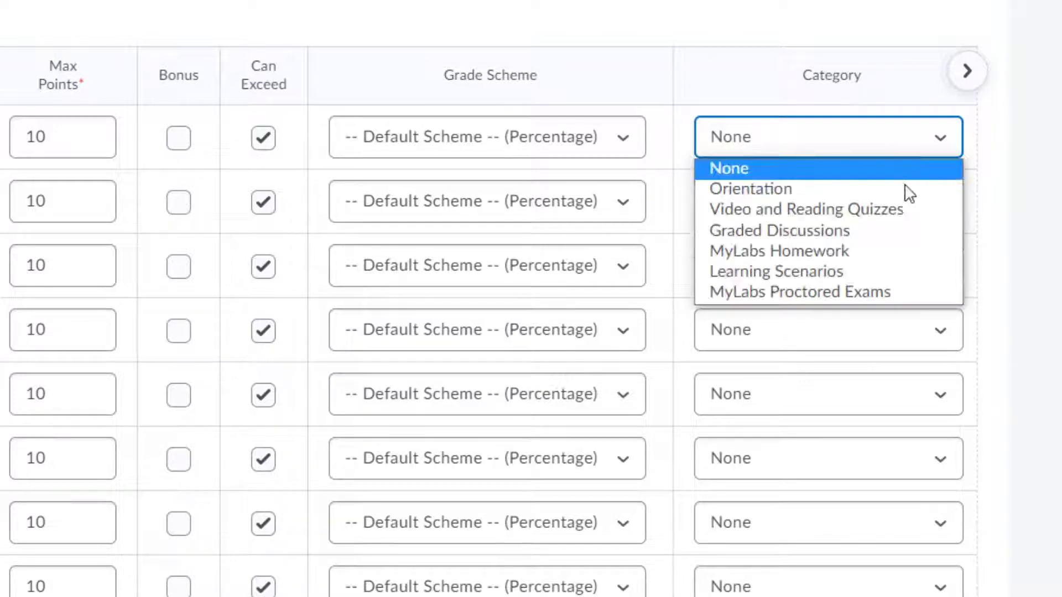
pyautogui.click(906, 249)
pyautogui.click(881, 202)
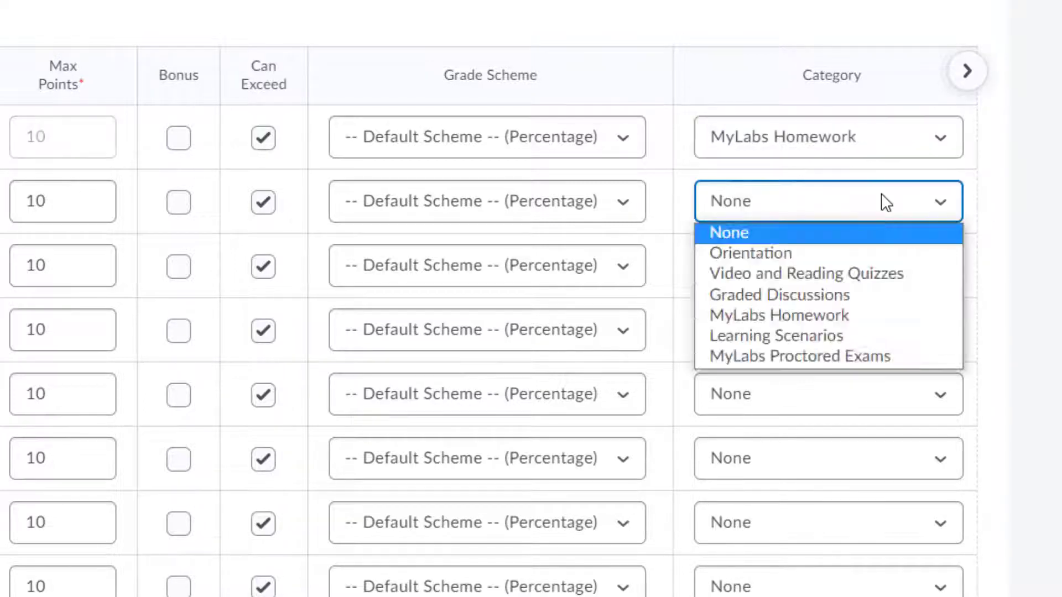
pyautogui.click(867, 313)
pyautogui.click(866, 269)
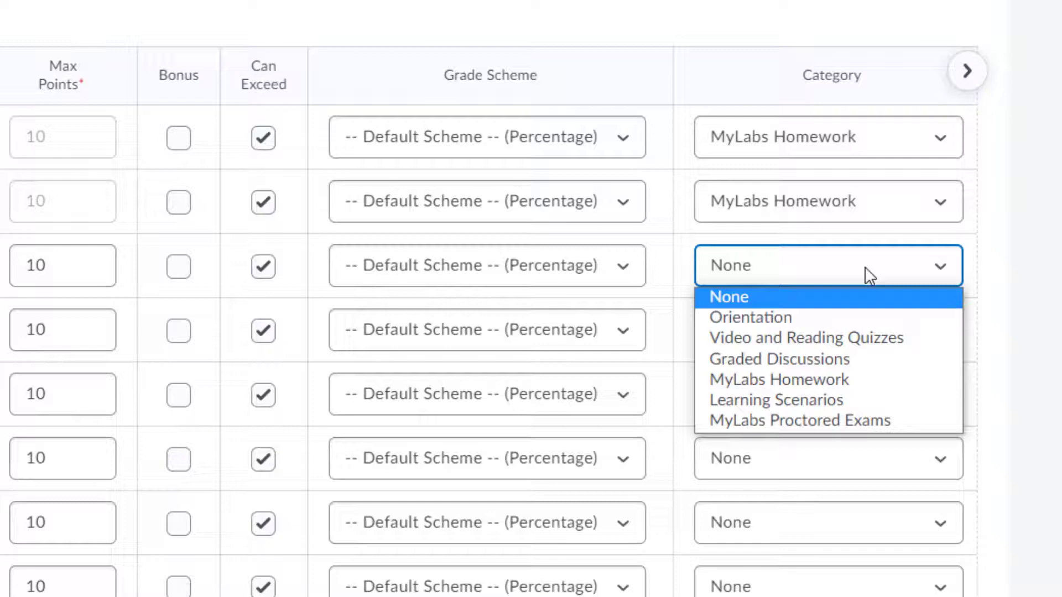
pyautogui.click(858, 379)
pyautogui.click(856, 335)
pyautogui.click(774, 443)
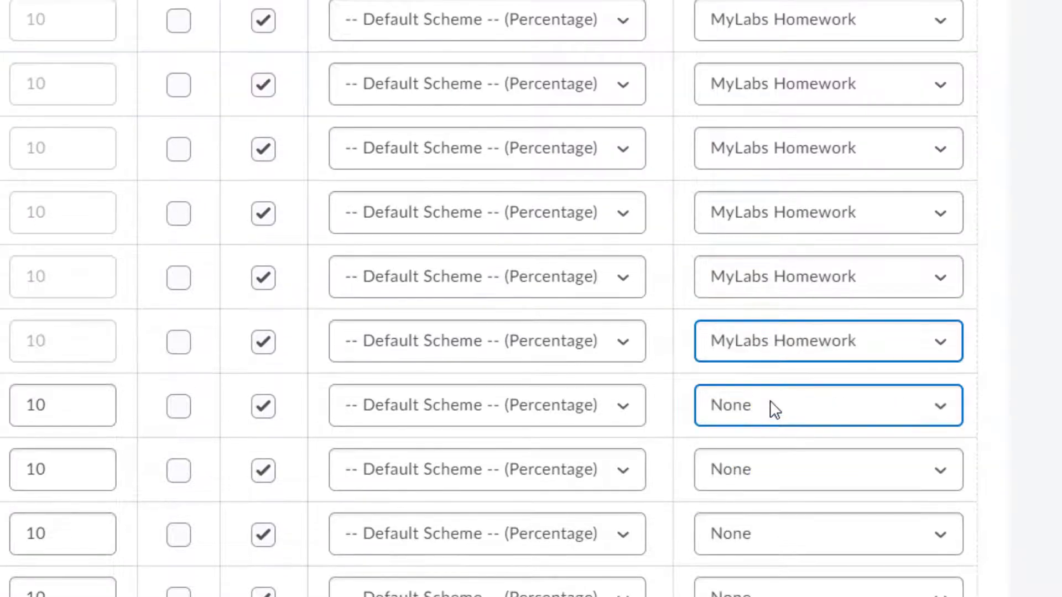
pyautogui.click(770, 407)
pyautogui.click(765, 519)
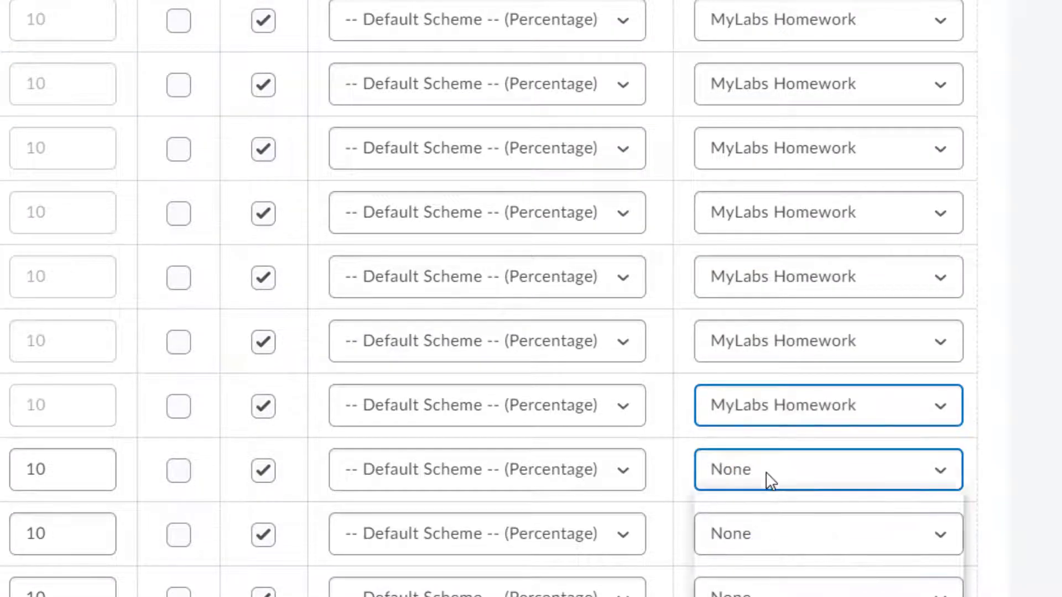
pyautogui.click(770, 478)
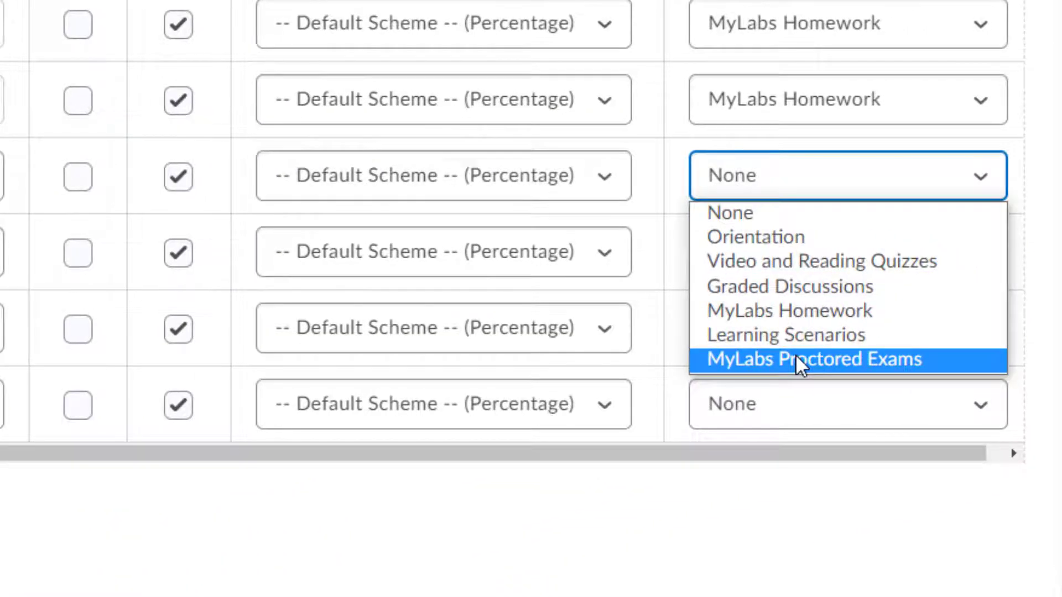
# Assign the module exams to the MyLabs Proctored Exams category and save the bulk edits.
pyautogui.click(795, 359)
pyautogui.click(793, 261)
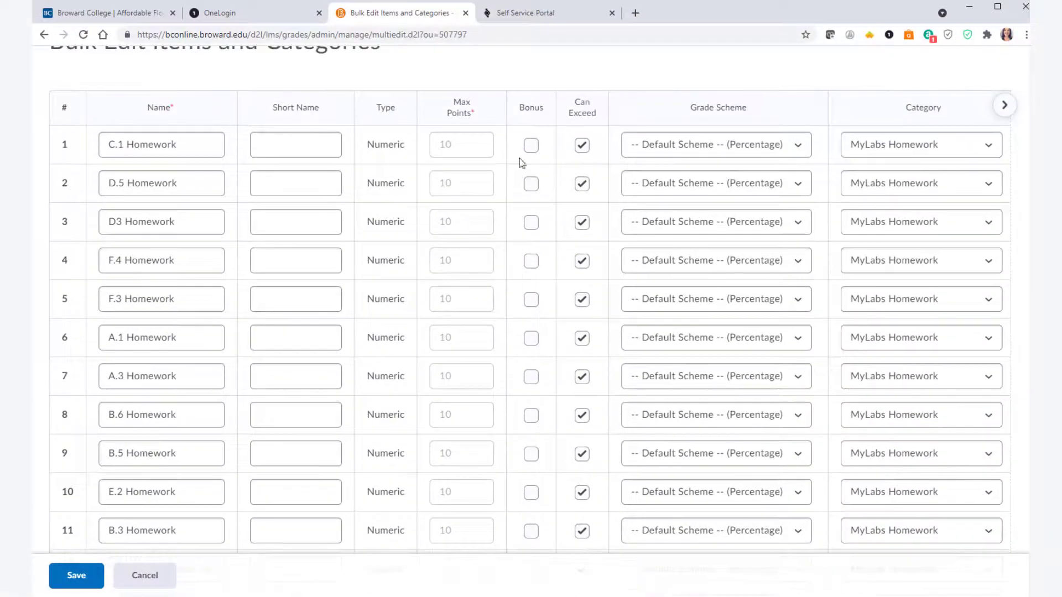
pyautogui.scroll(-12, 442, 433)
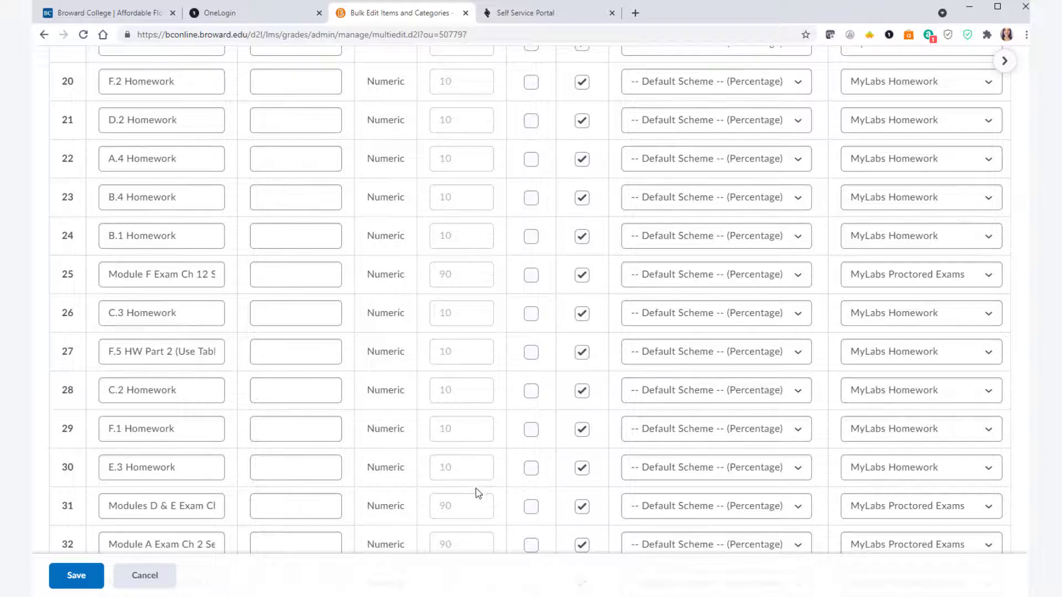
pyautogui.scroll(-2, 475, 489)
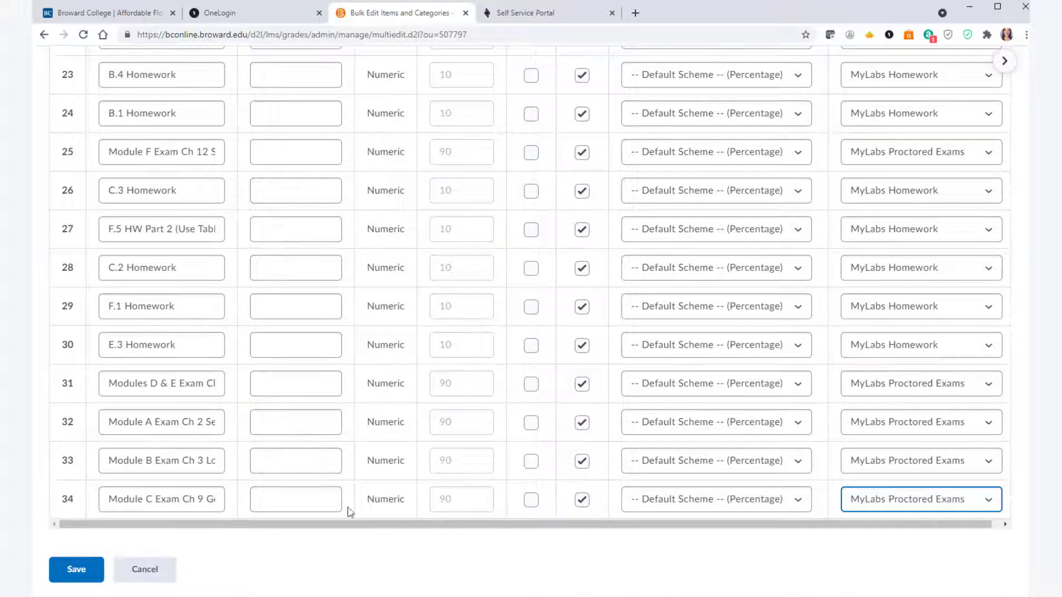
pyautogui.click(77, 570)
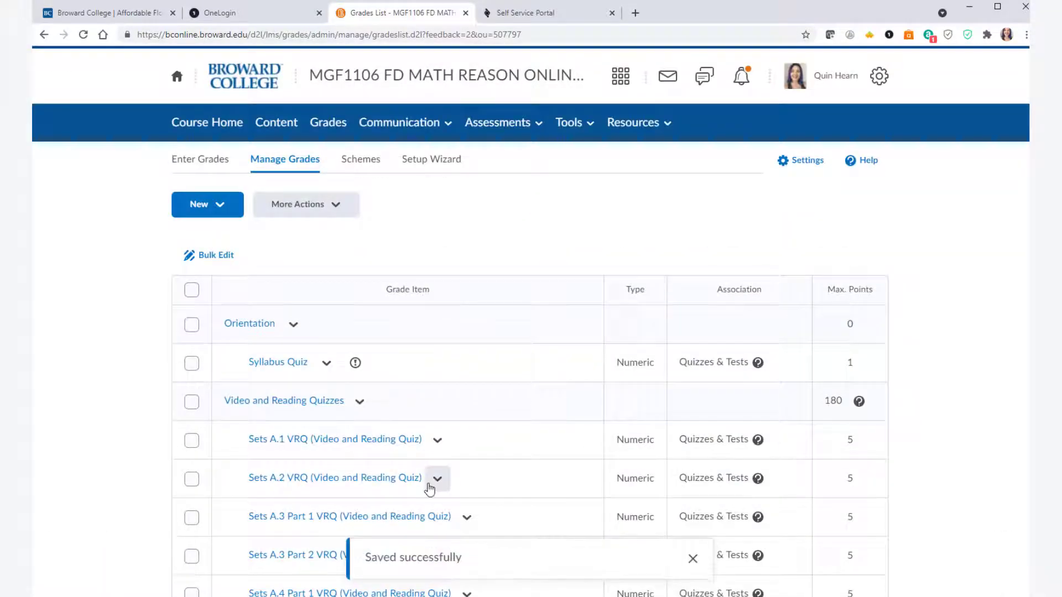
# Examine the saved grades list to check which items sit under the MyLabs Homework category.
pyautogui.scroll(-3, 431, 488)
pyautogui.scroll(-20, 430, 488)
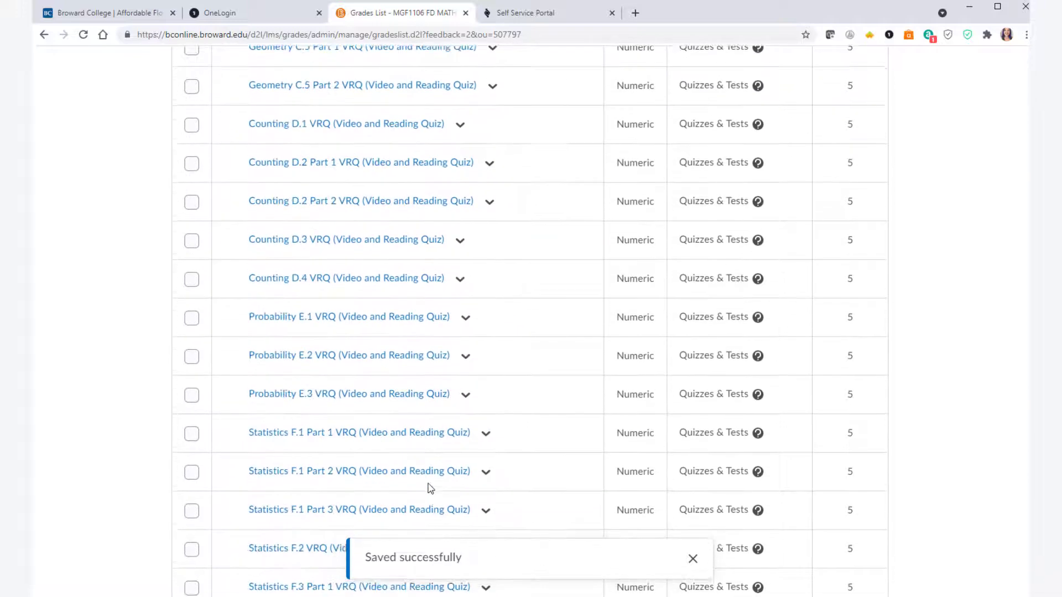
pyautogui.scroll(-4, 430, 489)
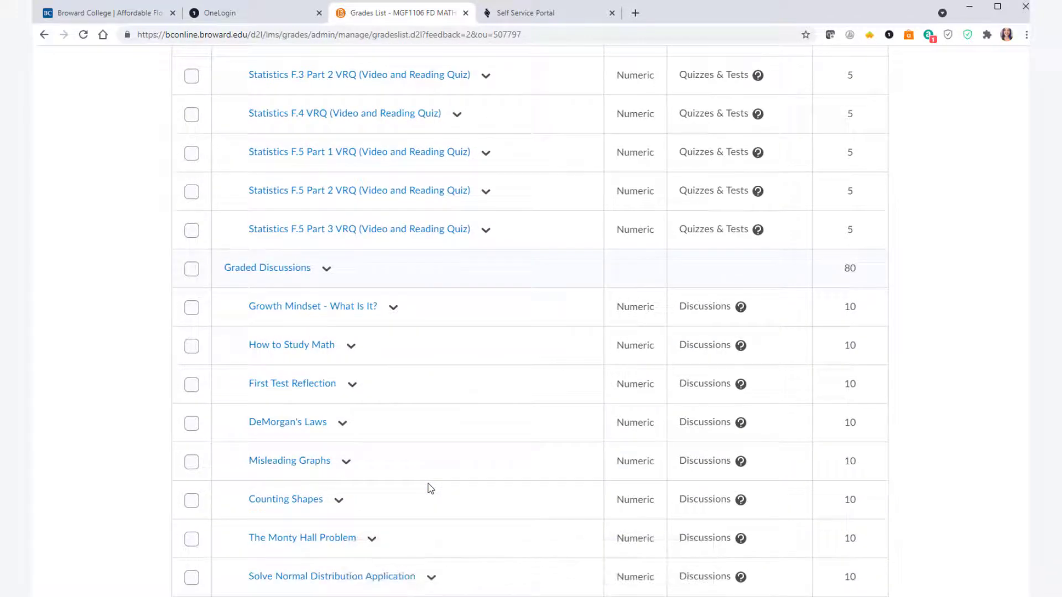
pyautogui.scroll(-7, 430, 489)
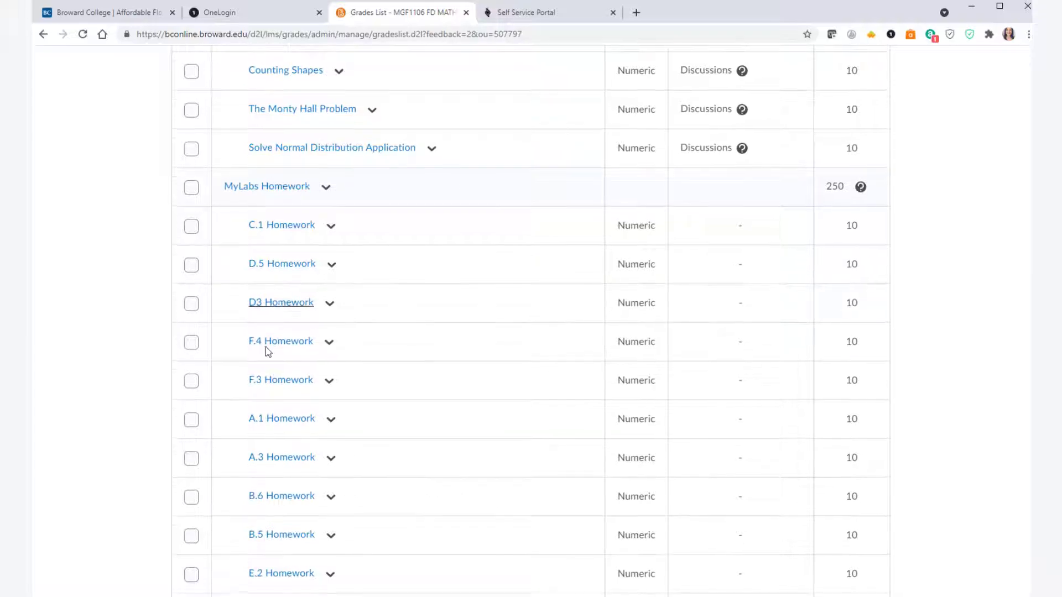
pyautogui.scroll(-5, 266, 347)
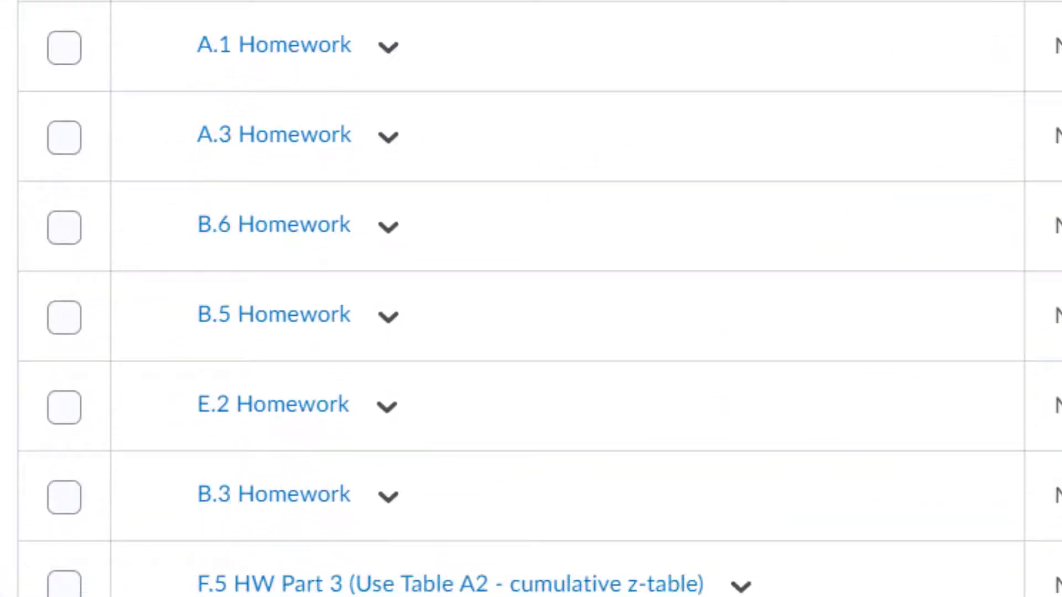
pyautogui.scroll(-15, 540, 298)
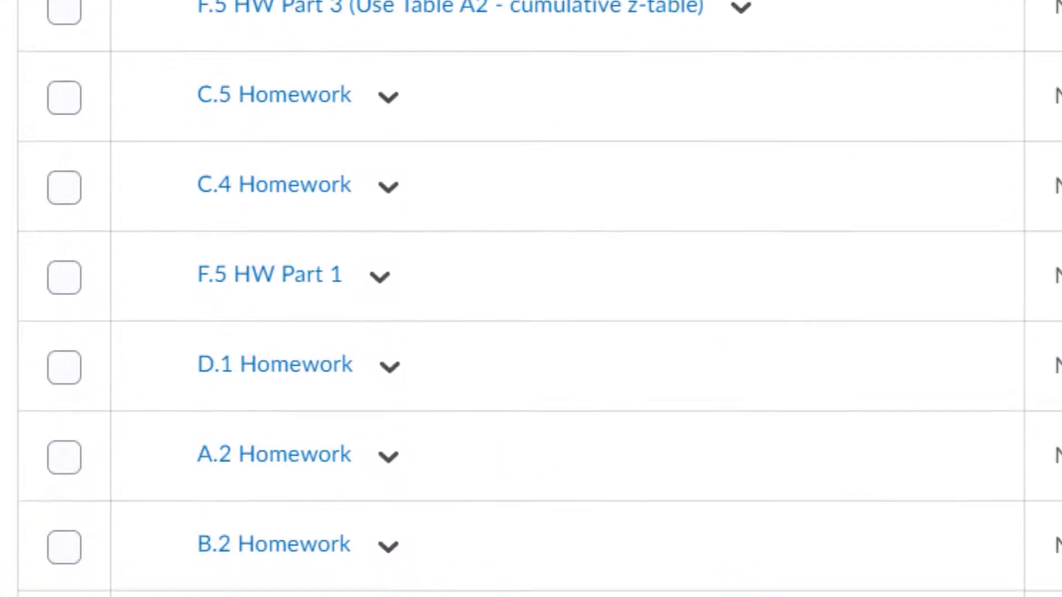
# Open the grade items and categories for reordering, with the MyLabs Homework items in view.
pyautogui.scroll(-10, 668, 412)
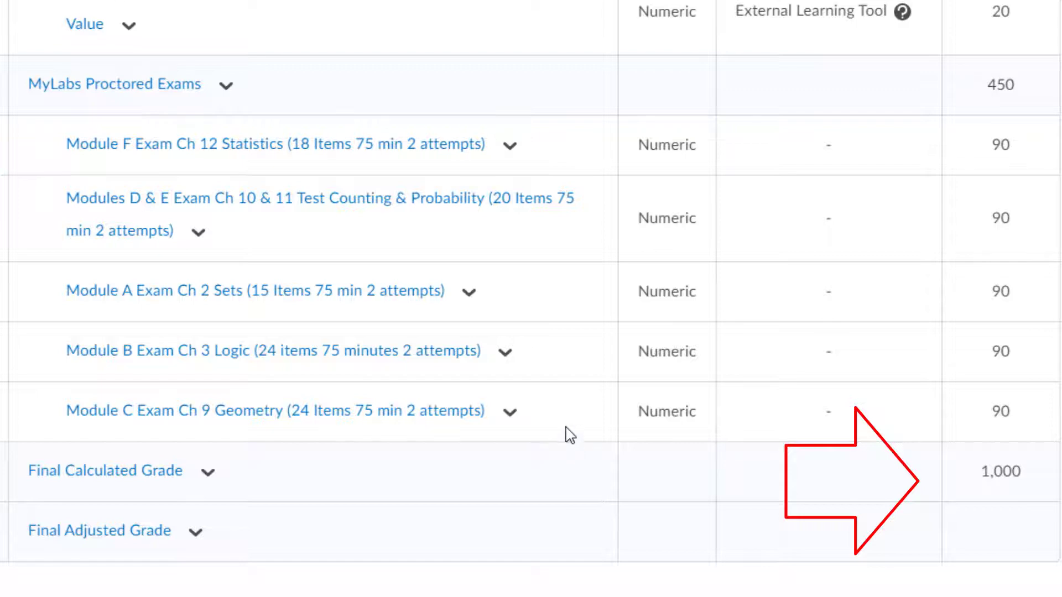
pyautogui.scroll(10, 570, 434)
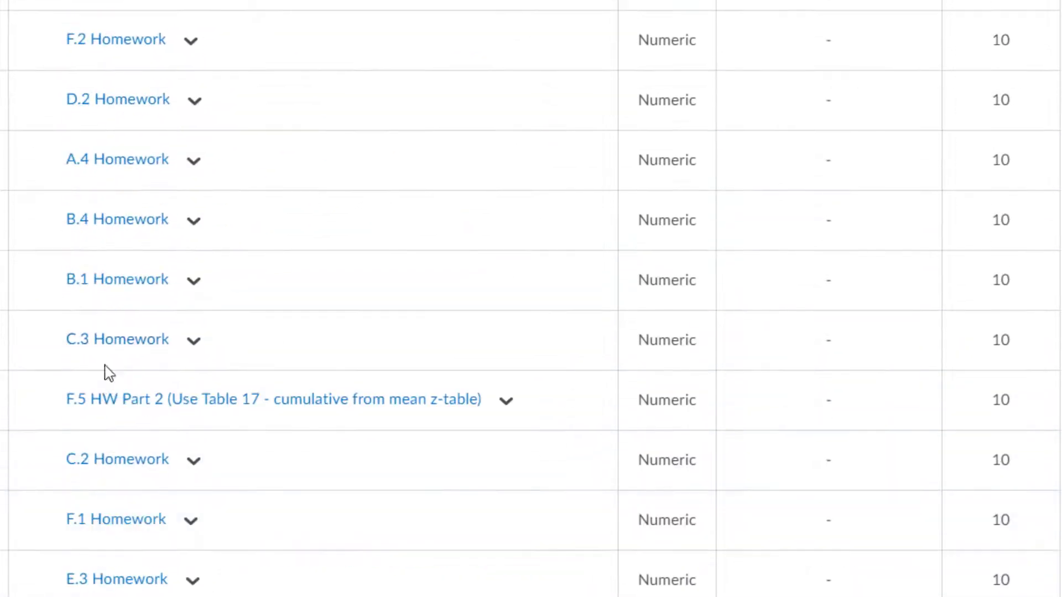
pyautogui.scroll(20, 569, 370)
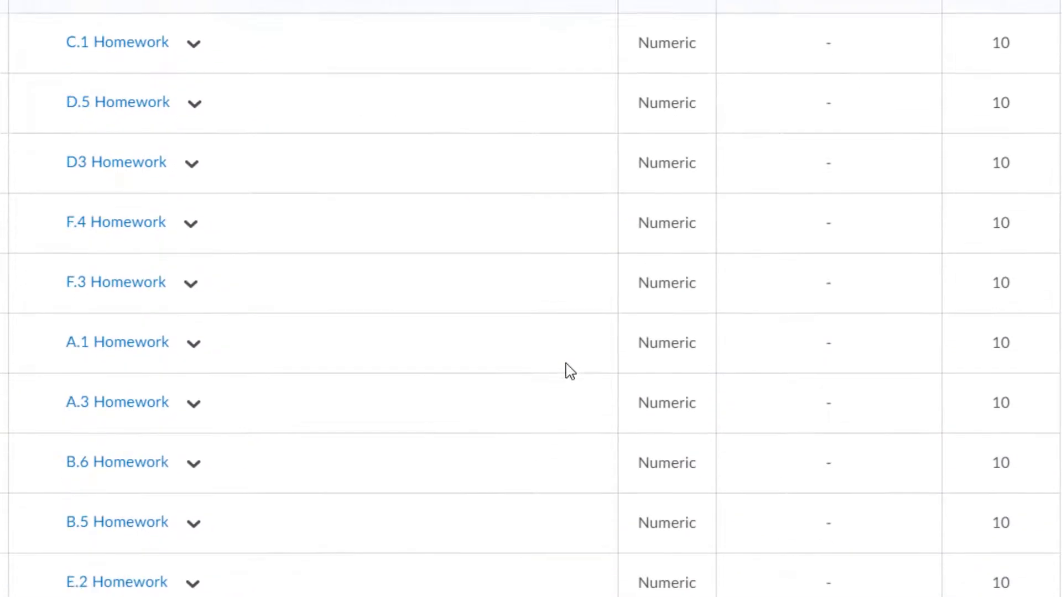
pyautogui.scroll(5, 457, 482)
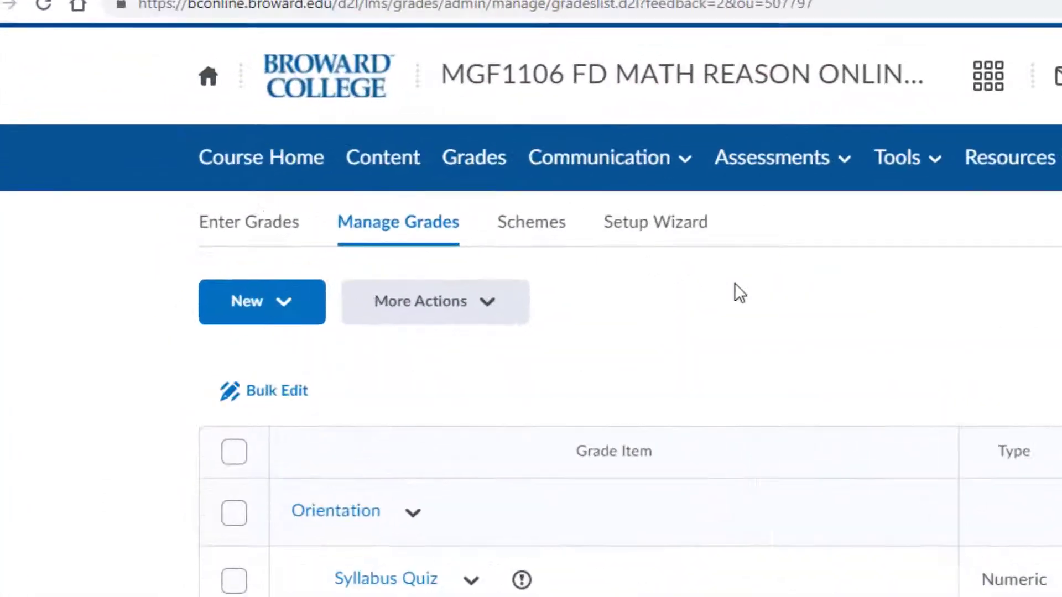
pyautogui.click(553, 349)
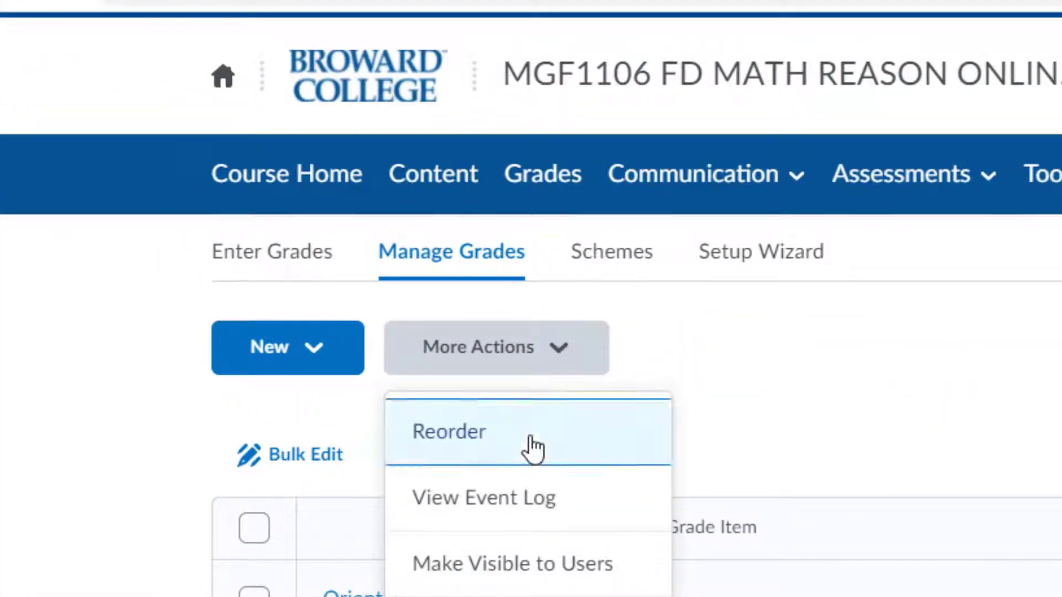
pyautogui.click(564, 435)
pyautogui.scroll(-20, 543, 450)
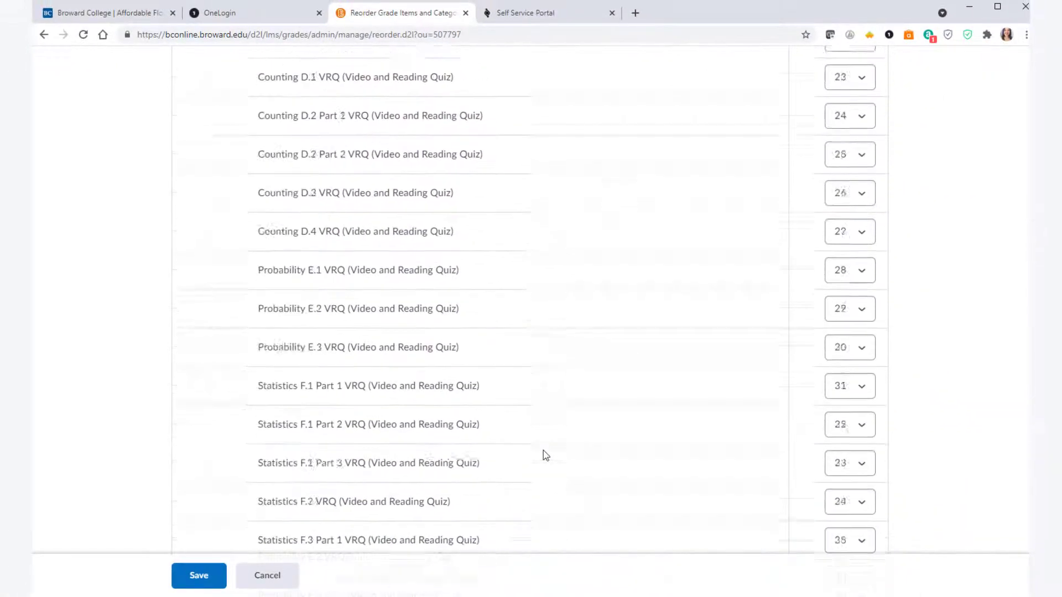
pyautogui.scroll(-12, 543, 450)
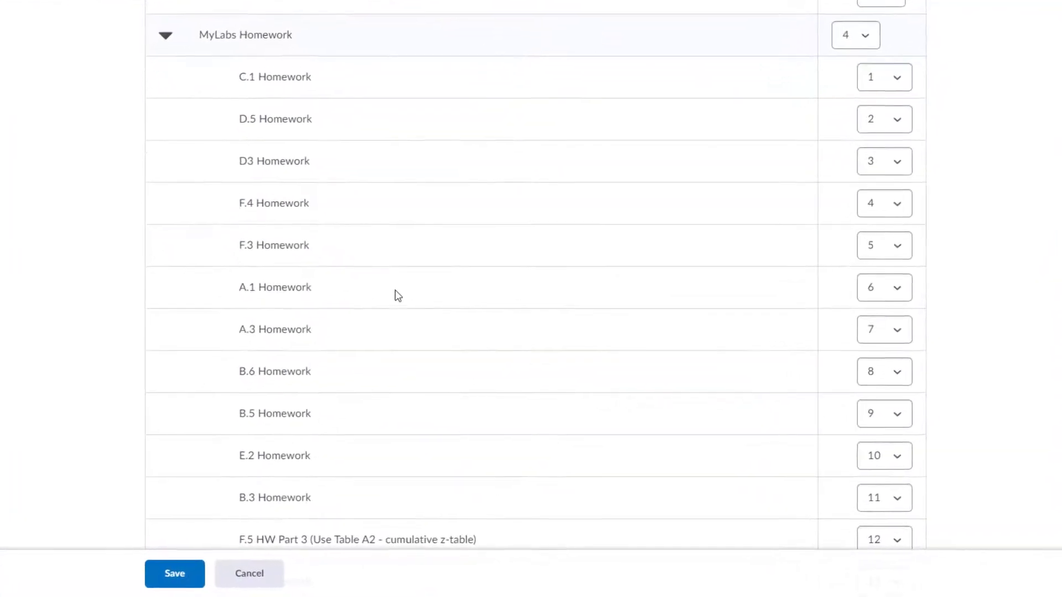
# Set the sort order of A.1 Homework to 1 and A.2 Homework to 2 within the MyLabs Homework category.
pyautogui.click(868, 288)
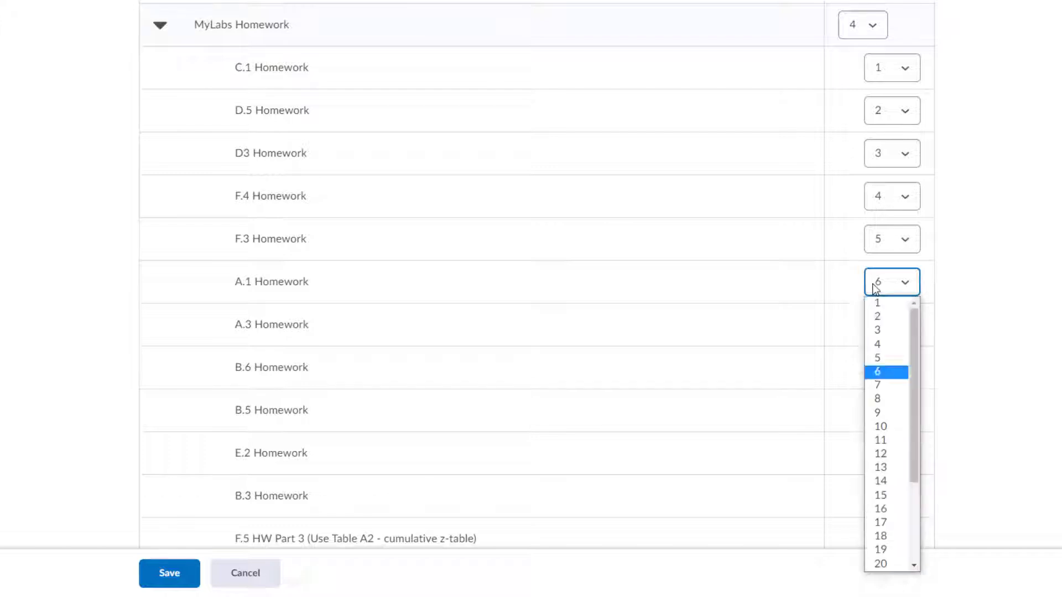
pyautogui.click(871, 310)
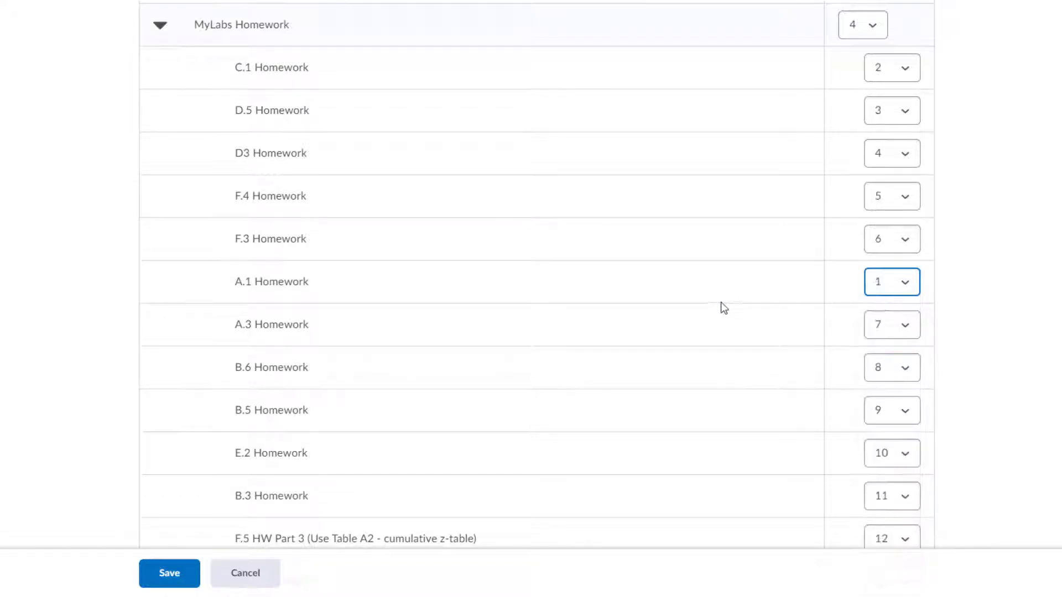
pyautogui.scroll(-7, 587, 402)
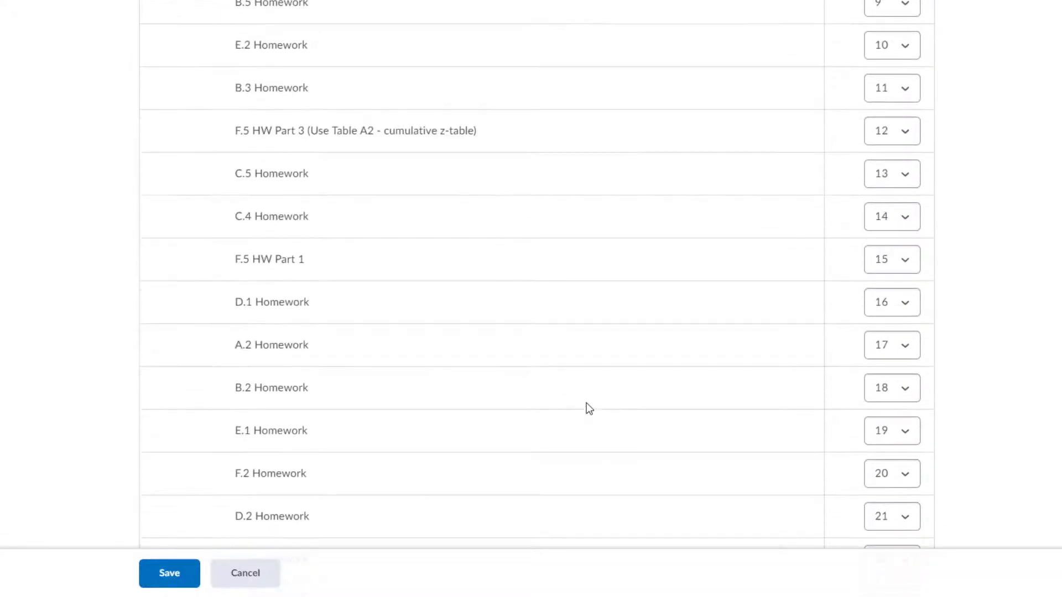
pyautogui.click(874, 346)
pyautogui.click(875, 77)
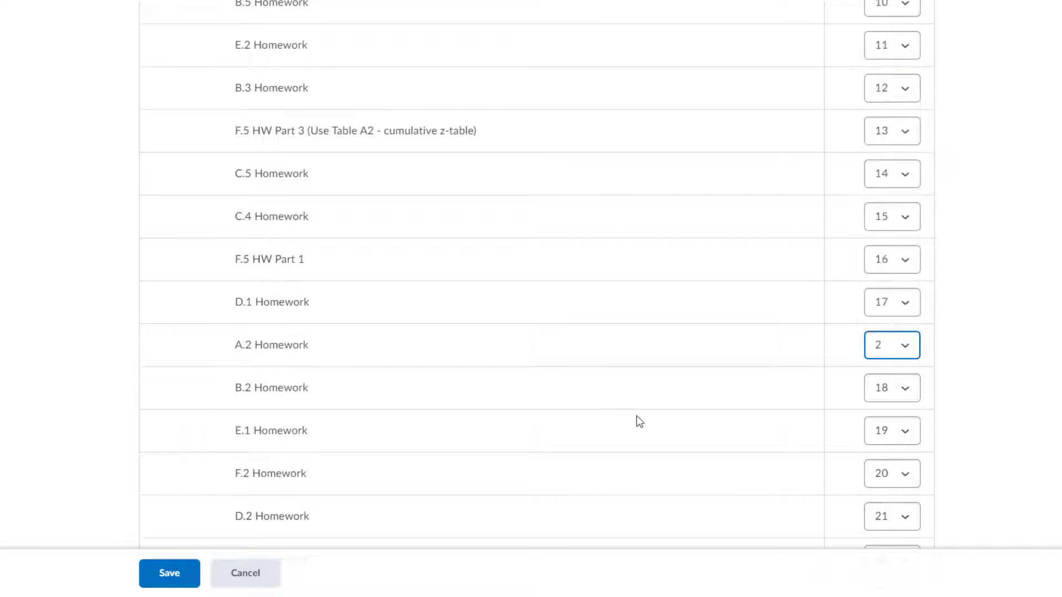
# Set the sort order of A.3 Homework to 3 and A.4 Homework to 4, and save the new order.
pyautogui.scroll(2, 640, 421)
pyautogui.scroll(3, 640, 421)
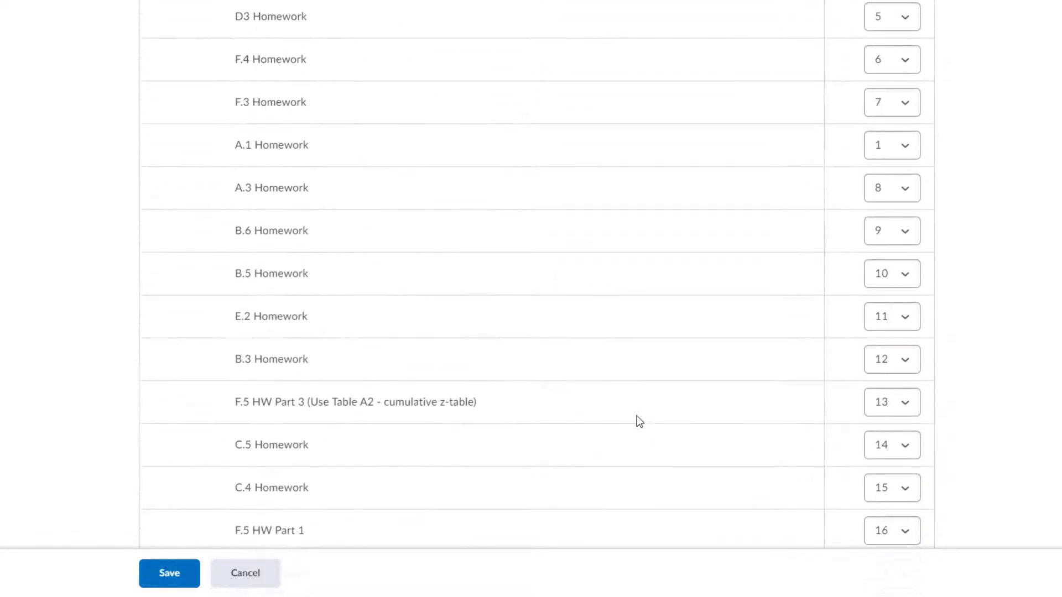
pyautogui.click(874, 188)
pyautogui.click(889, 239)
pyautogui.scroll(-8, 633, 385)
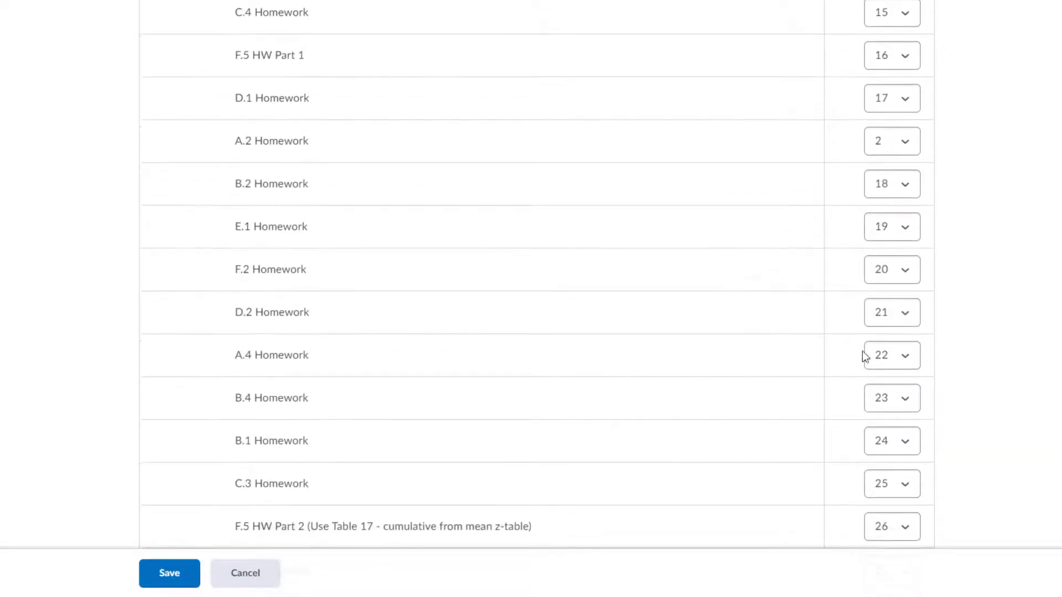
pyautogui.click(881, 354)
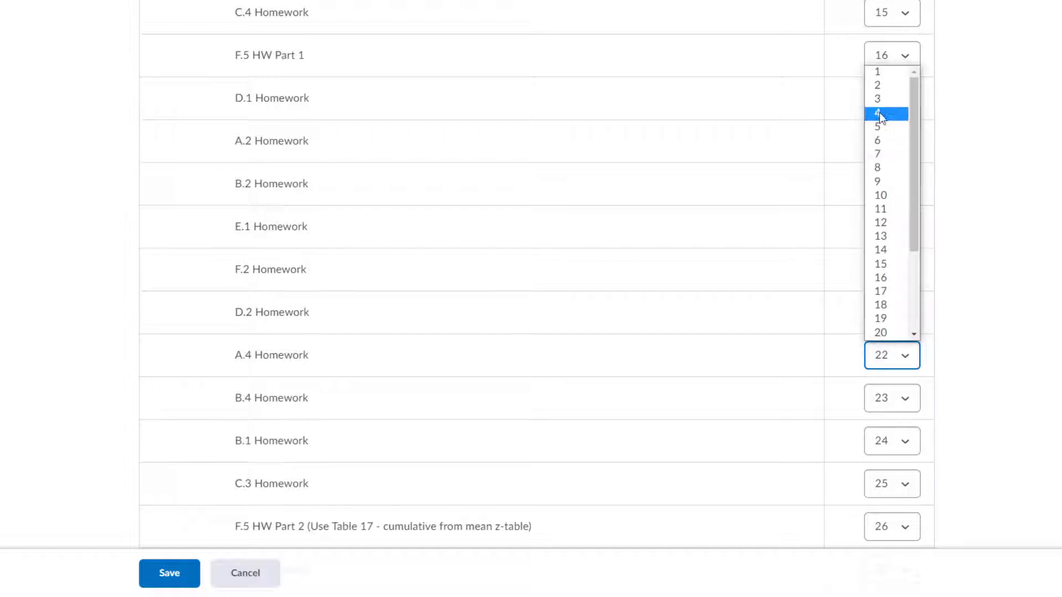
pyautogui.click(879, 114)
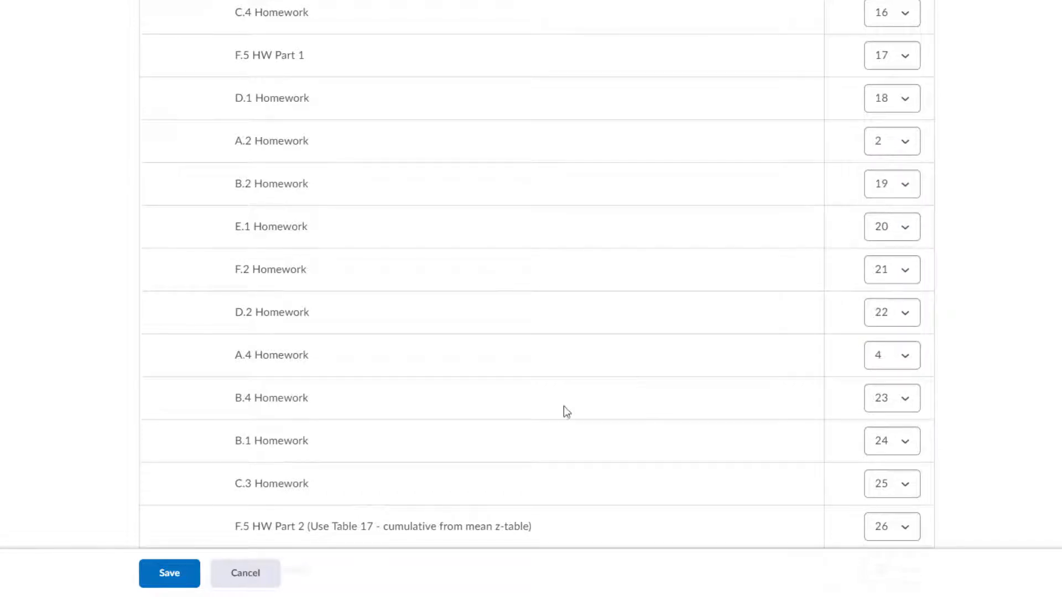
pyautogui.click(160, 573)
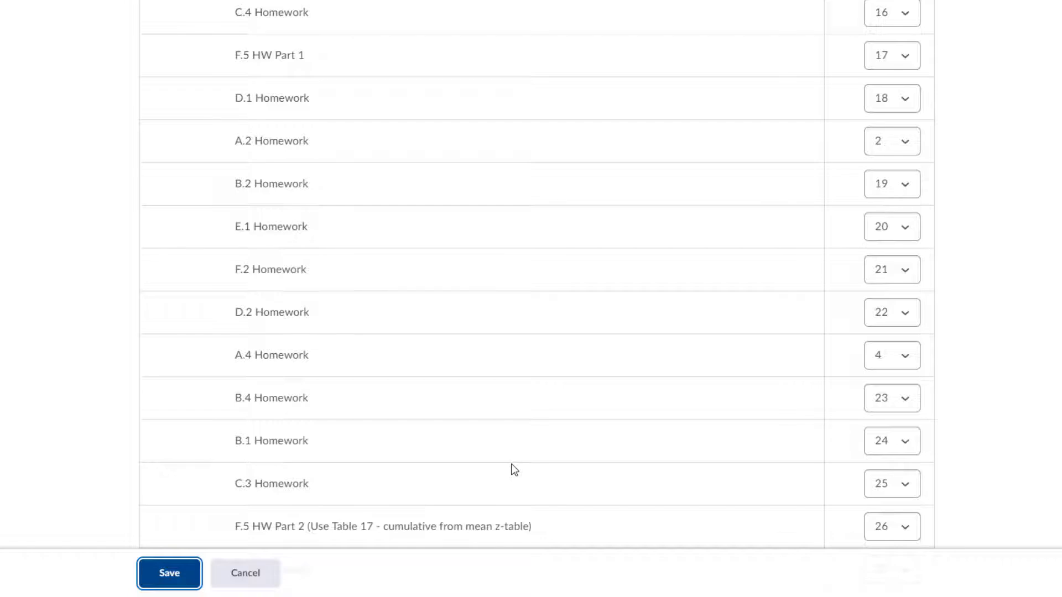
# Set the sort order of Module C Exam Ch 9 Geometry to 3 in MyLabs Proctored Exams and save the order.
pyautogui.scroll(-20, 514, 470)
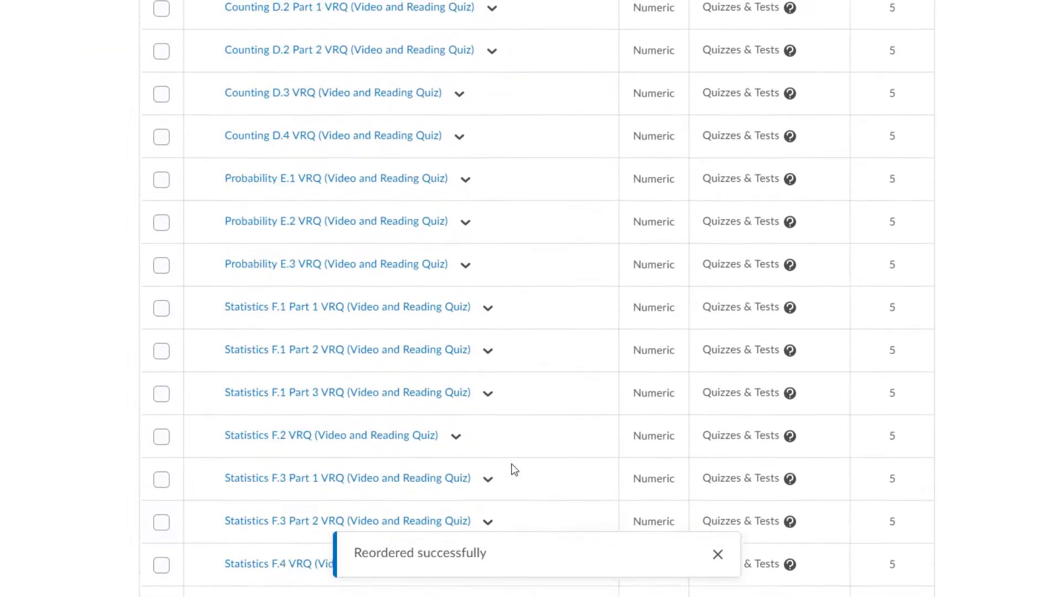
pyautogui.scroll(-10, 514, 470)
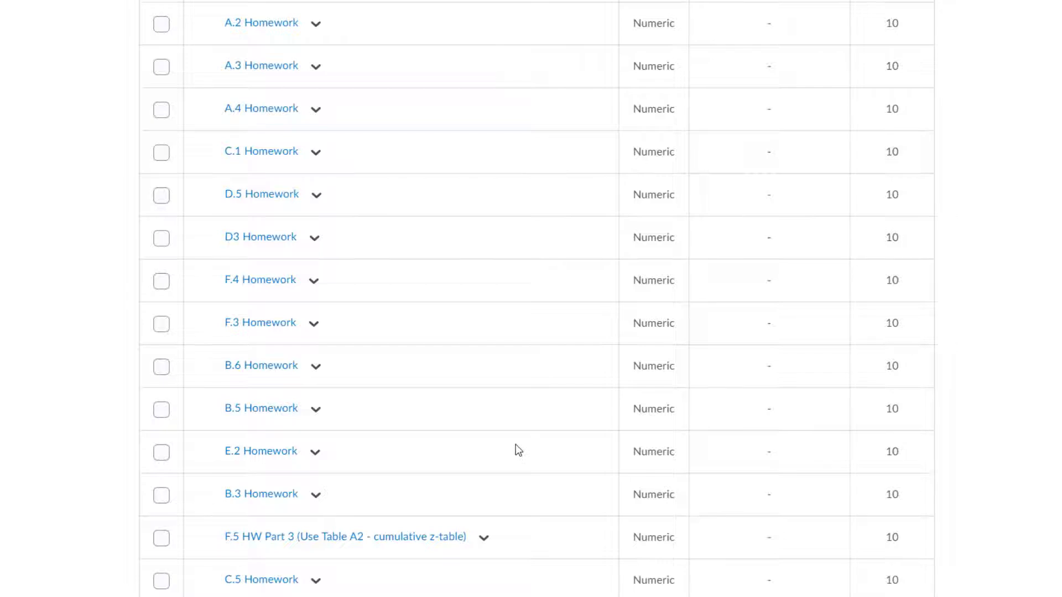
pyautogui.scroll(20, 516, 449)
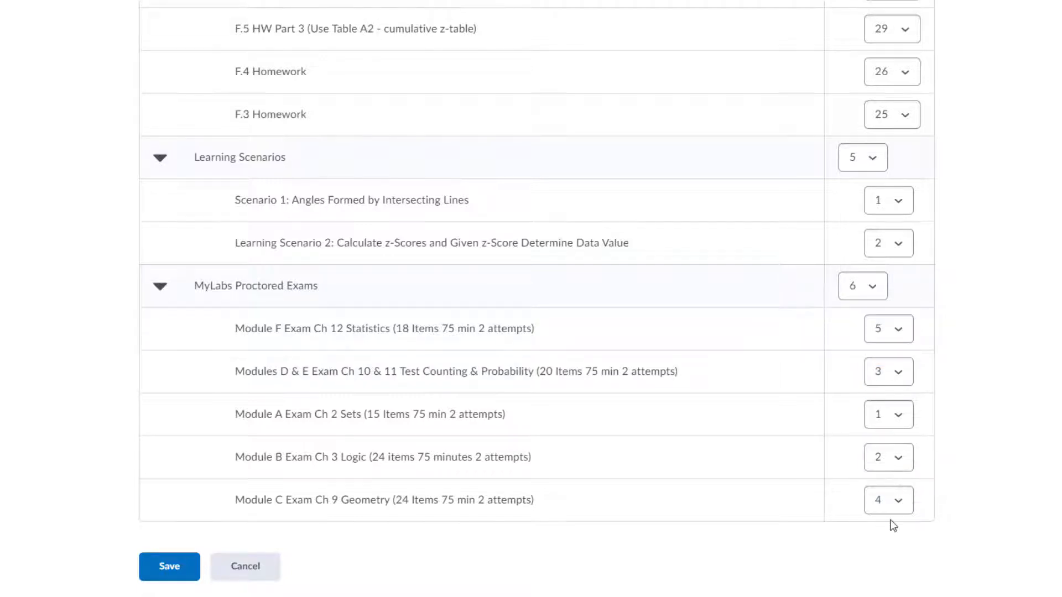
pyautogui.click(888, 499)
pyautogui.click(881, 549)
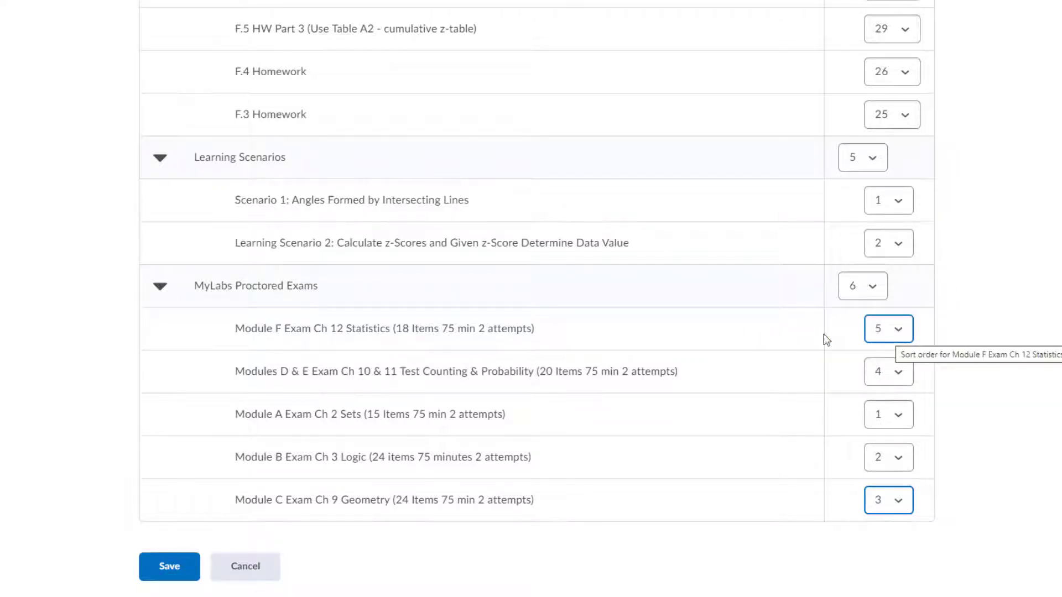
pyautogui.click(162, 565)
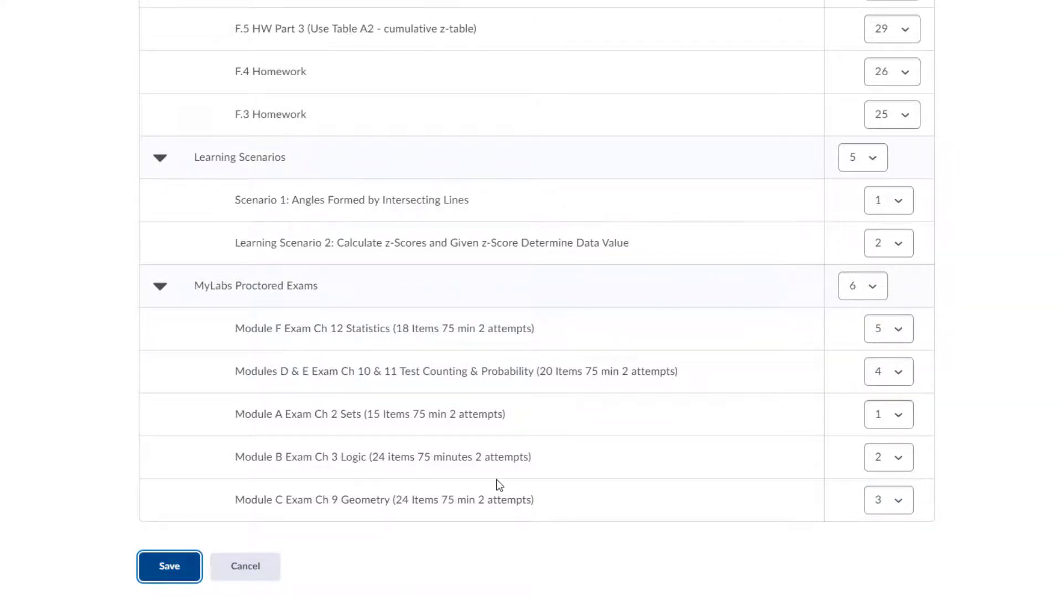
# Rename the D.5 Homework grade item as D.4 Homework and save it.
pyautogui.scroll(-15, 578, 422)
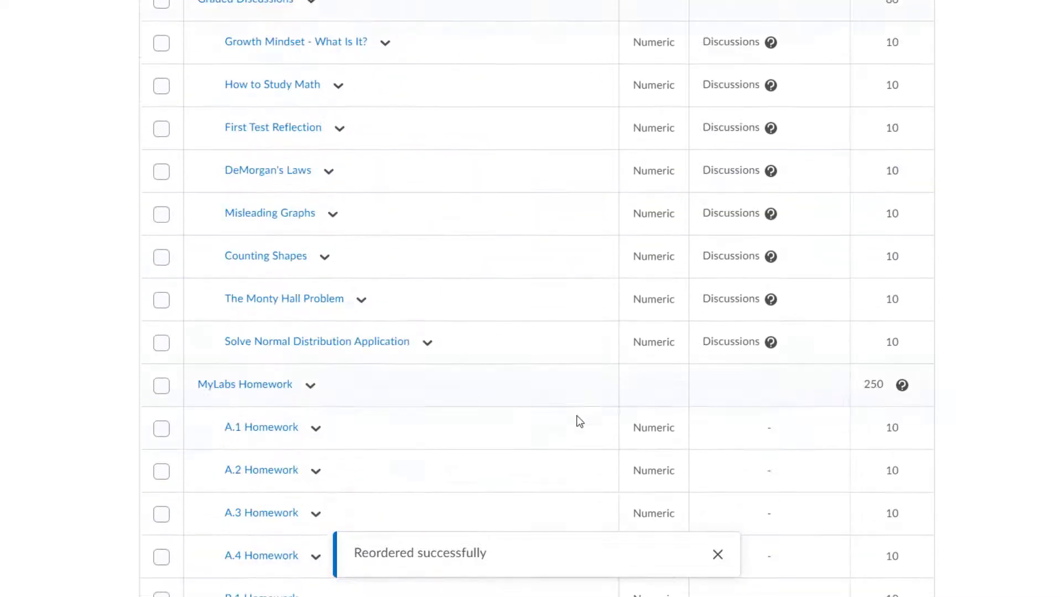
pyautogui.scroll(-18, 579, 422)
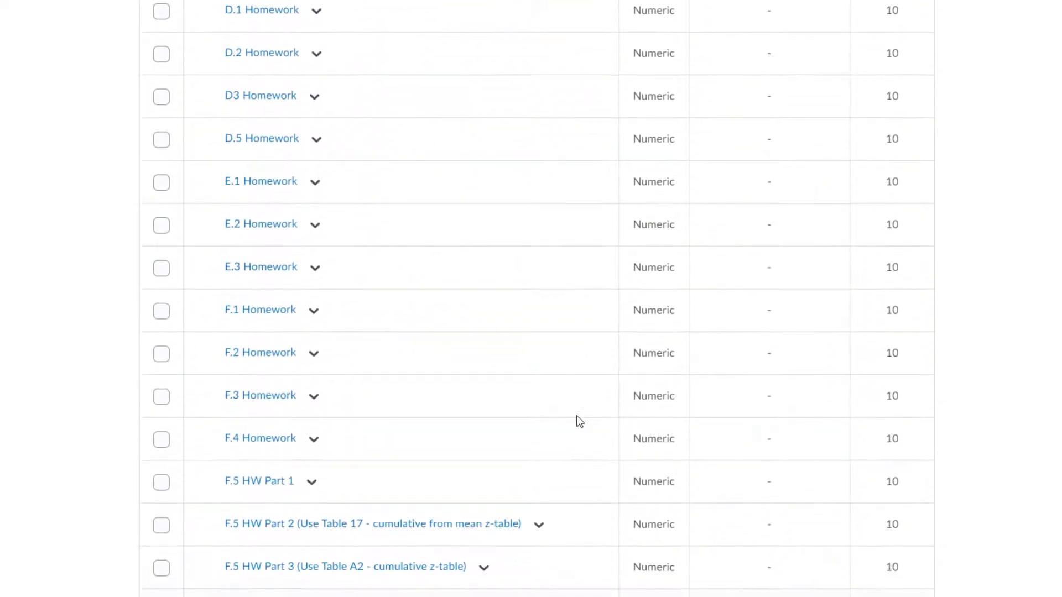
pyautogui.scroll(8, 579, 422)
pyautogui.scroll(-3, 579, 422)
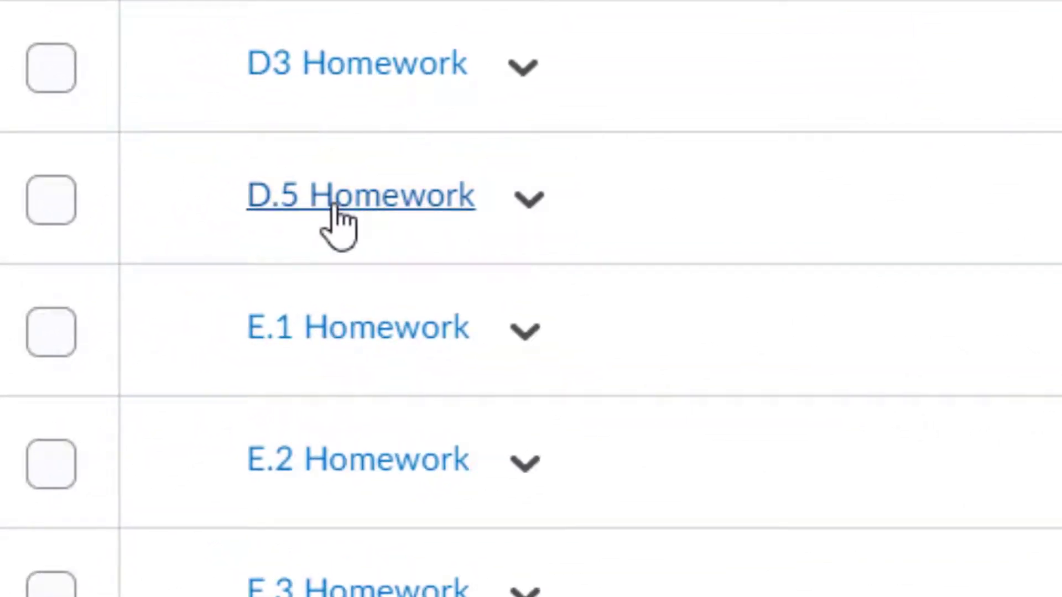
pyautogui.click(531, 225)
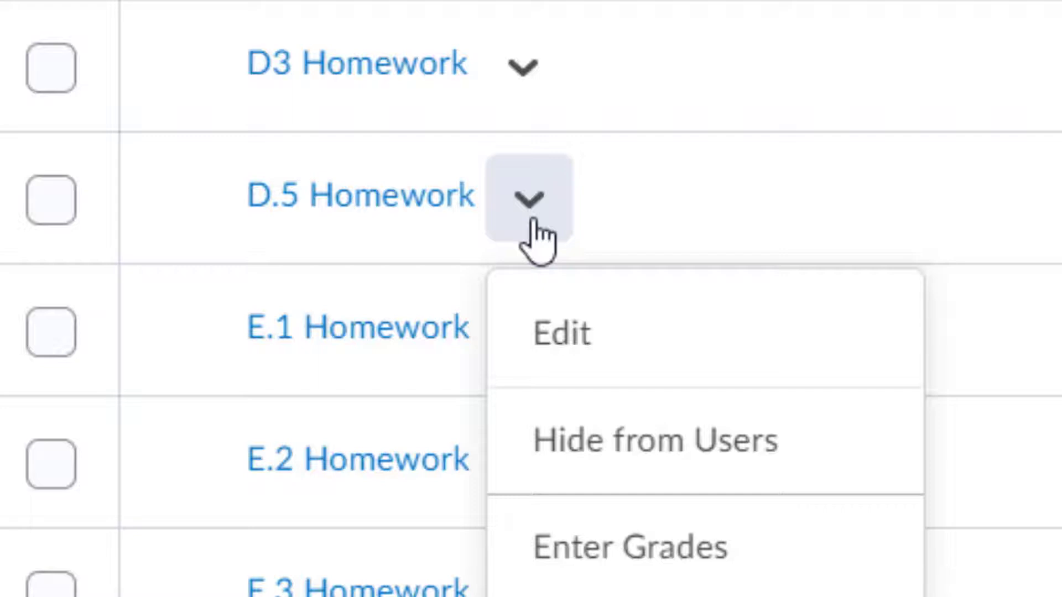
pyautogui.click(559, 334)
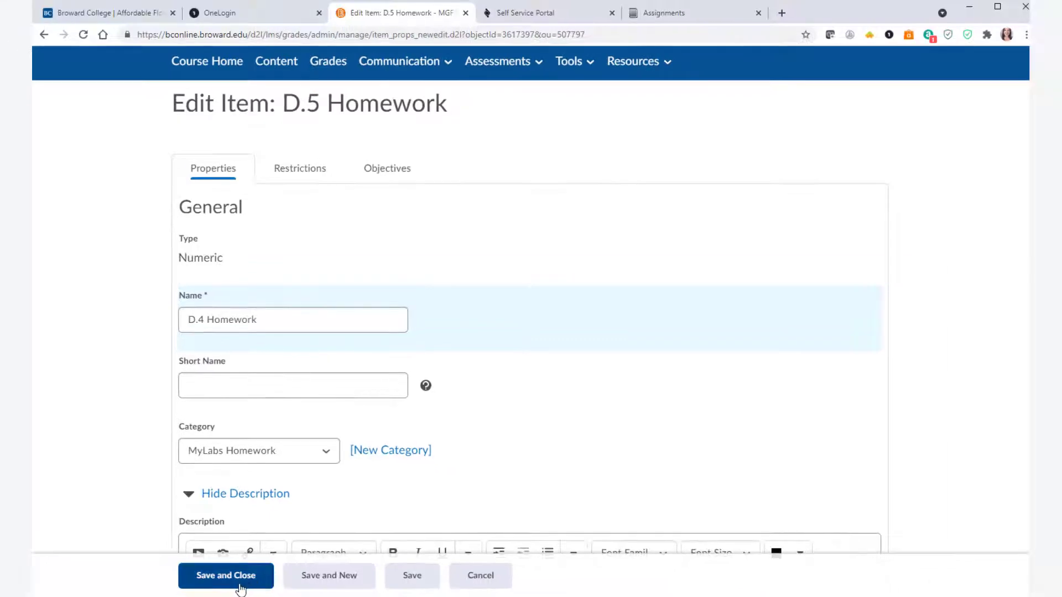
pyautogui.click(239, 585)
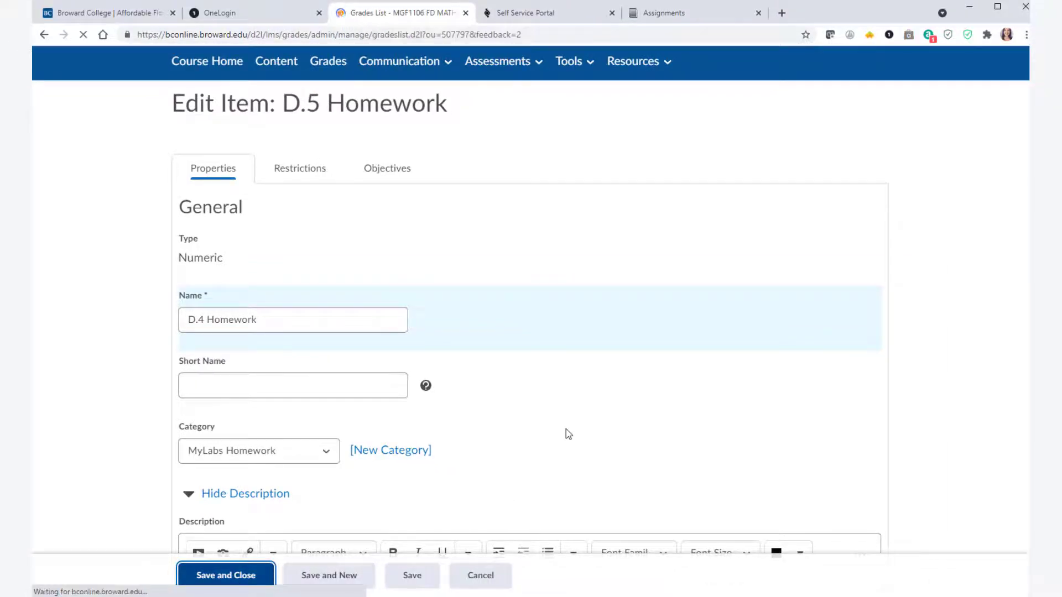
# Open the grade entry view and examine the column order from the video and reading quizzes through MyLabs Homework to Learning Scenarios.
pyautogui.scroll(-15, 565, 431)
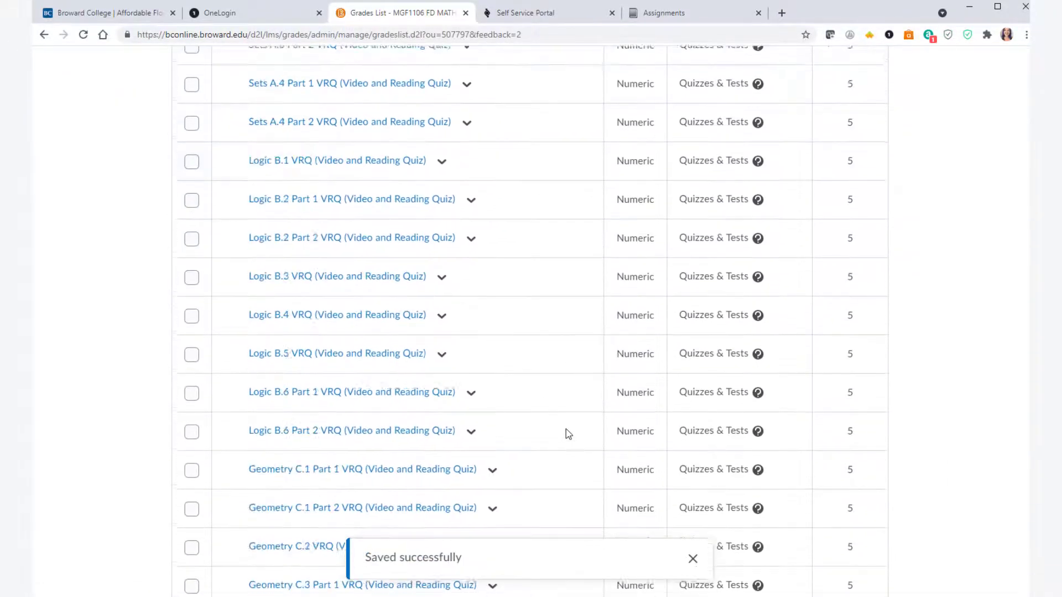
pyautogui.scroll(15, 426, 232)
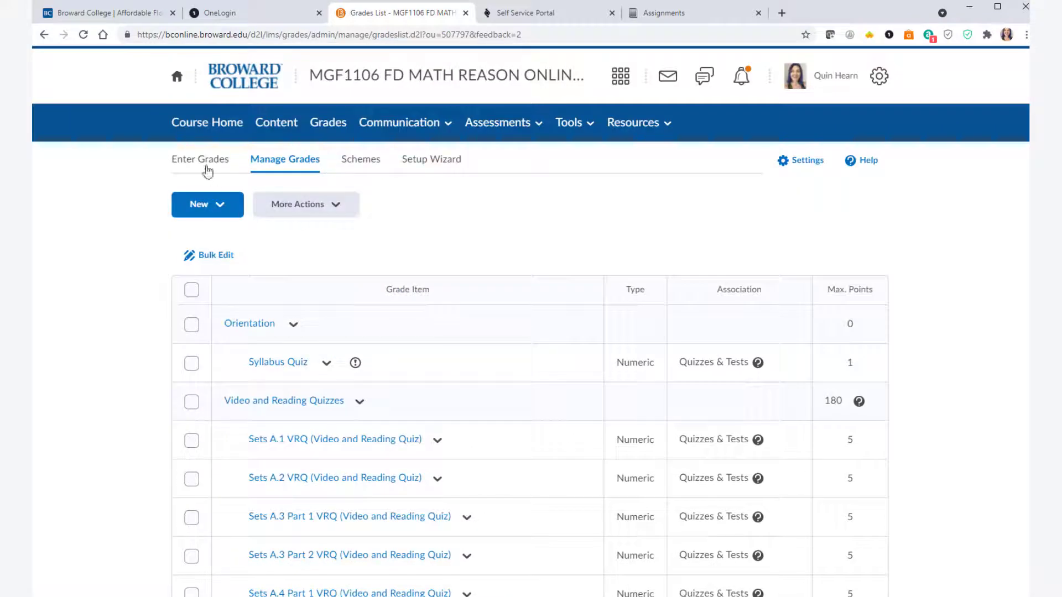
pyautogui.click(204, 166)
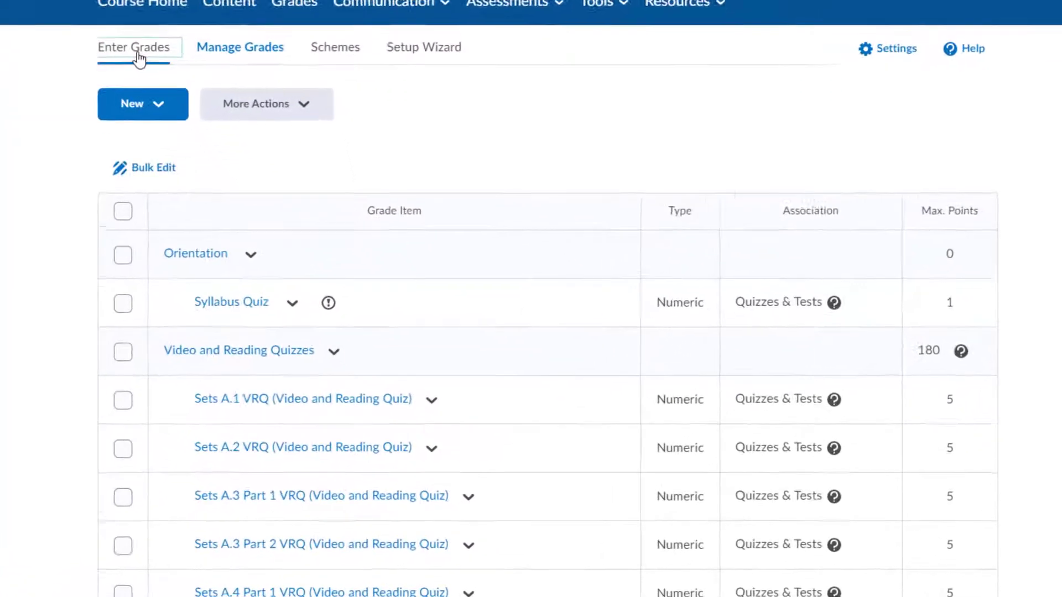
pyautogui.hscroll(10, 257, 425)
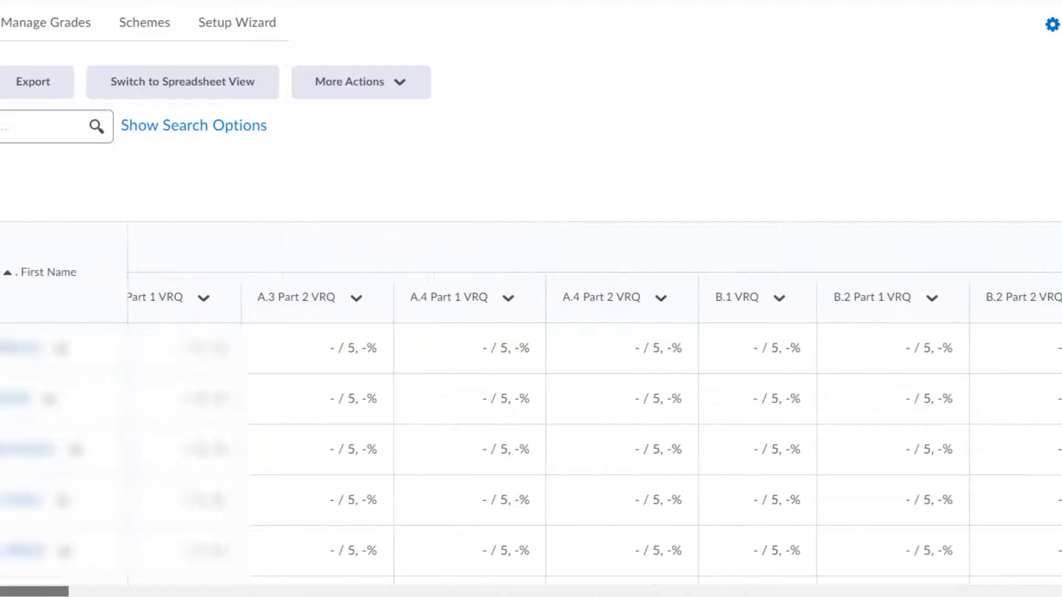
pyautogui.hscroll(20, 584, 419)
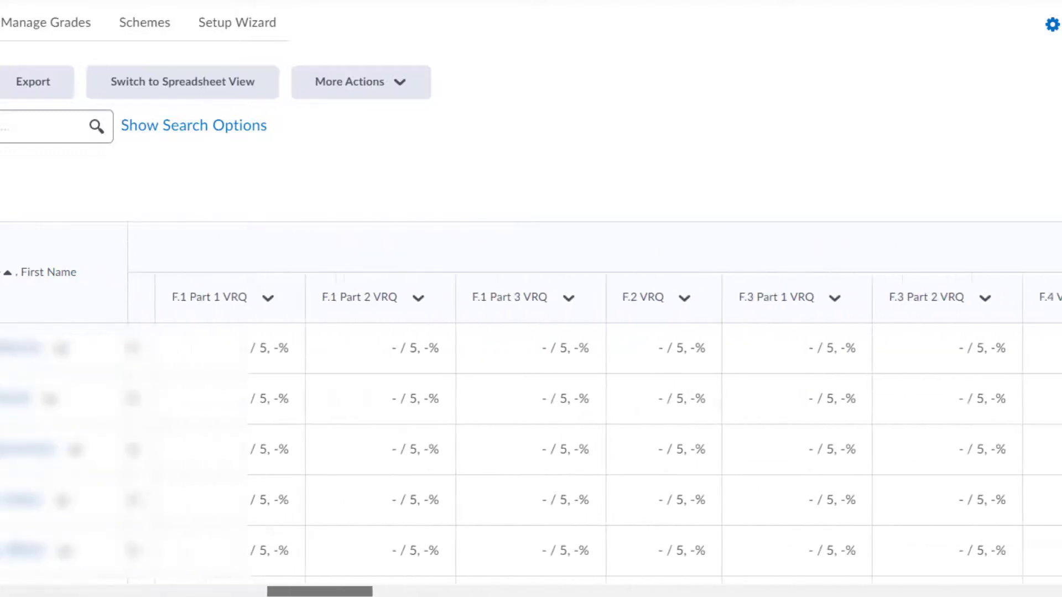
pyautogui.hscroll(20, 584, 418)
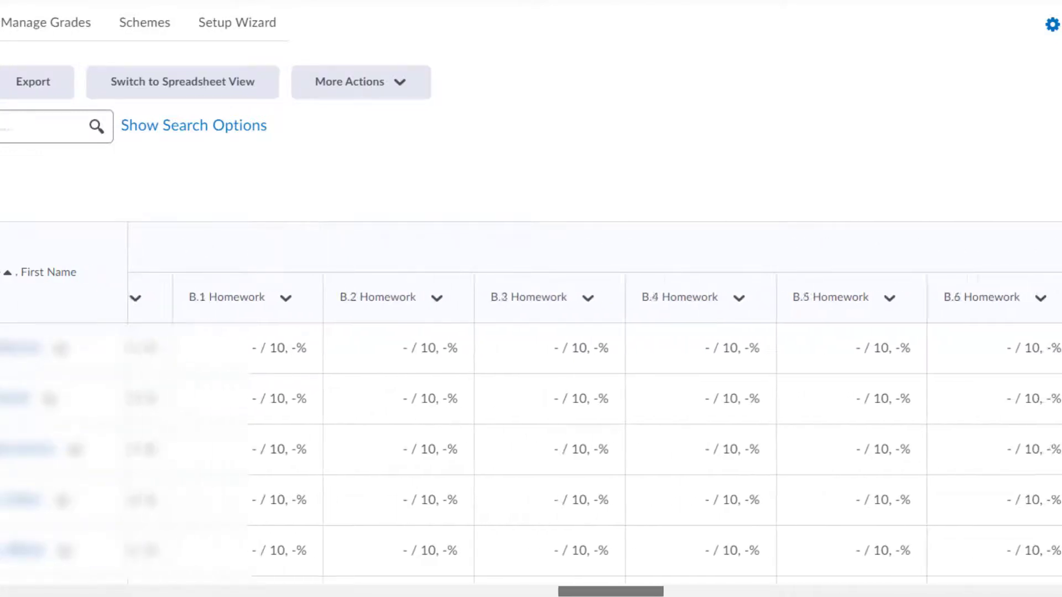
pyautogui.hscroll(8, 594, 436)
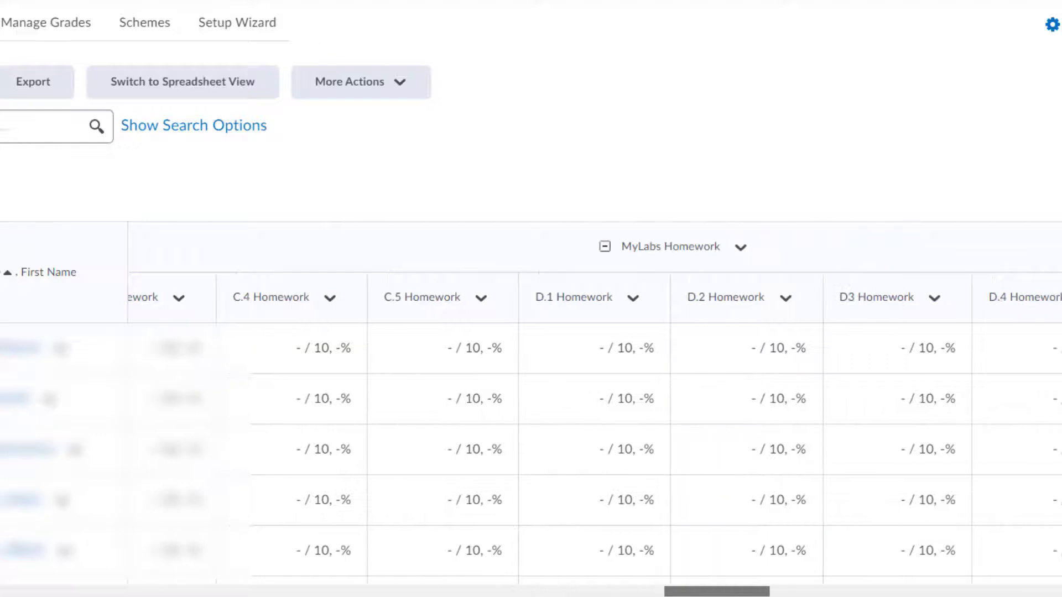
pyautogui.hscroll(20, 594, 418)
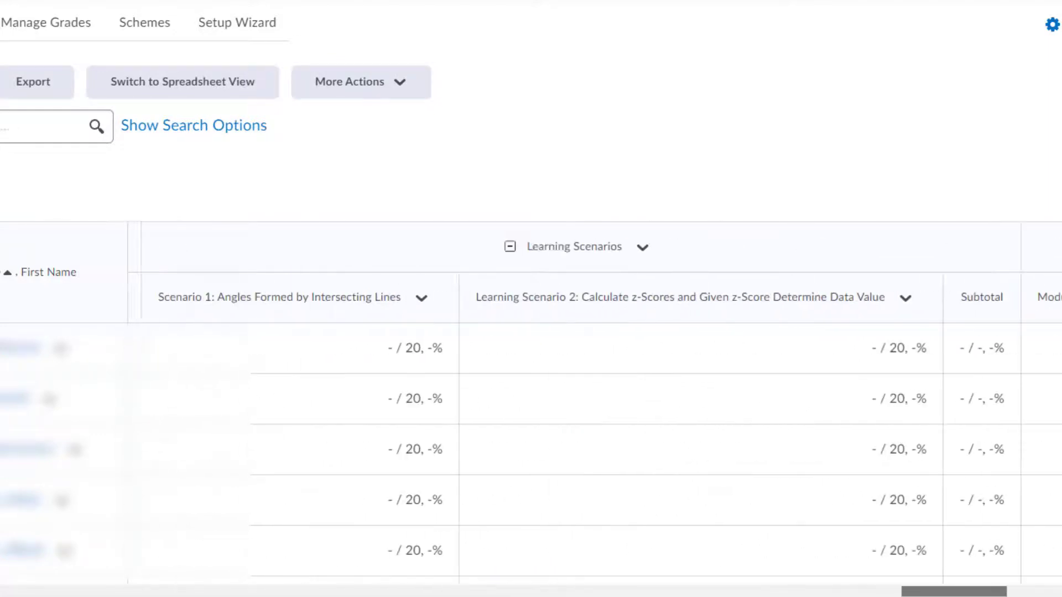
# Rename the Final Calculated Grade column, located after the MyLabs Proctored Exams category, as Running Average.
pyautogui.hscroll(15, 594, 419)
pyautogui.hscroll(-12, 594, 418)
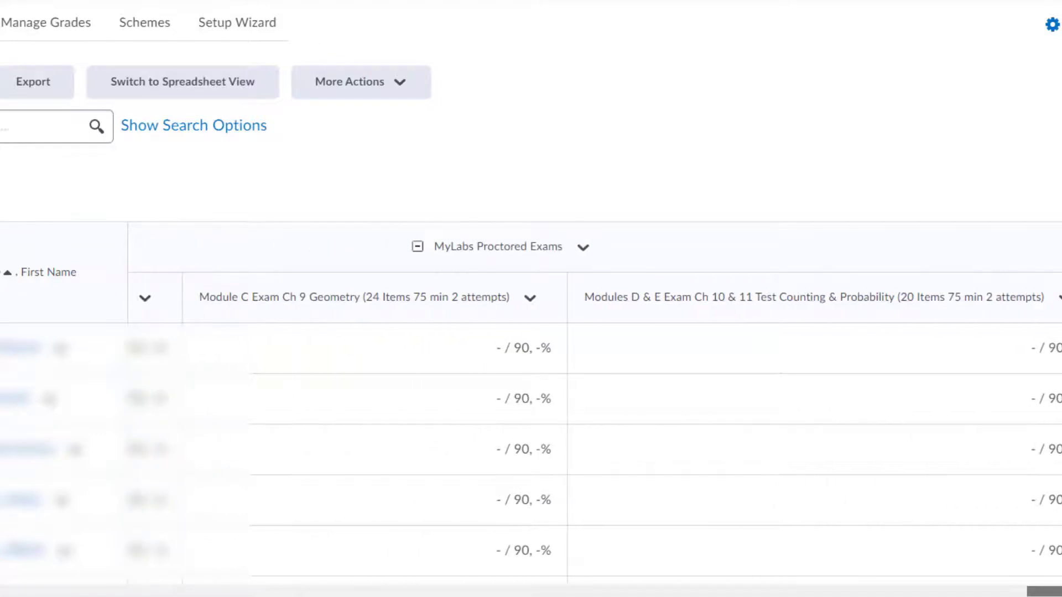
pyautogui.hscroll(10, 594, 418)
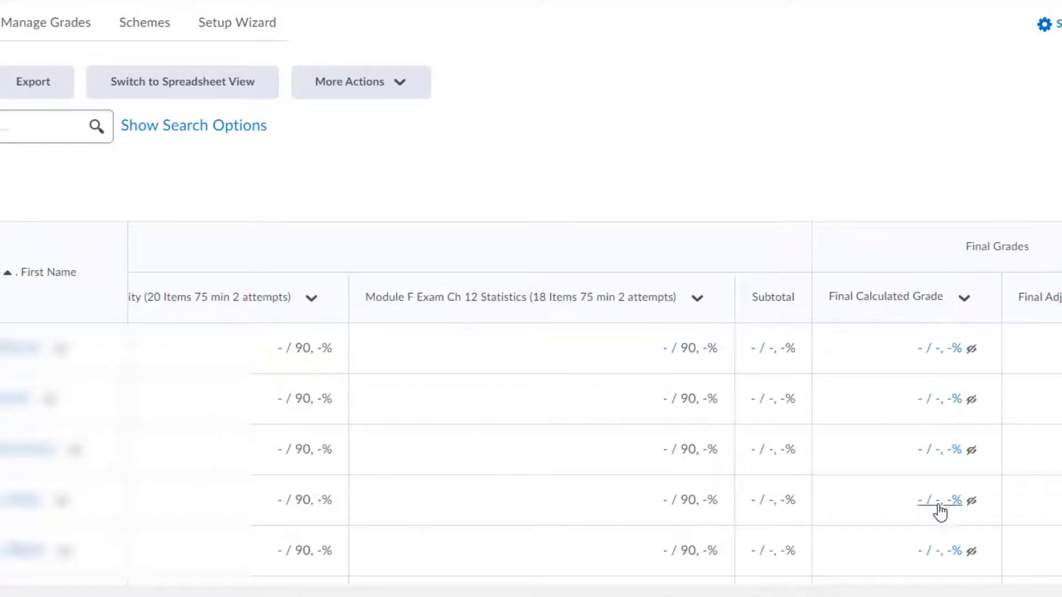
pyautogui.click(974, 301)
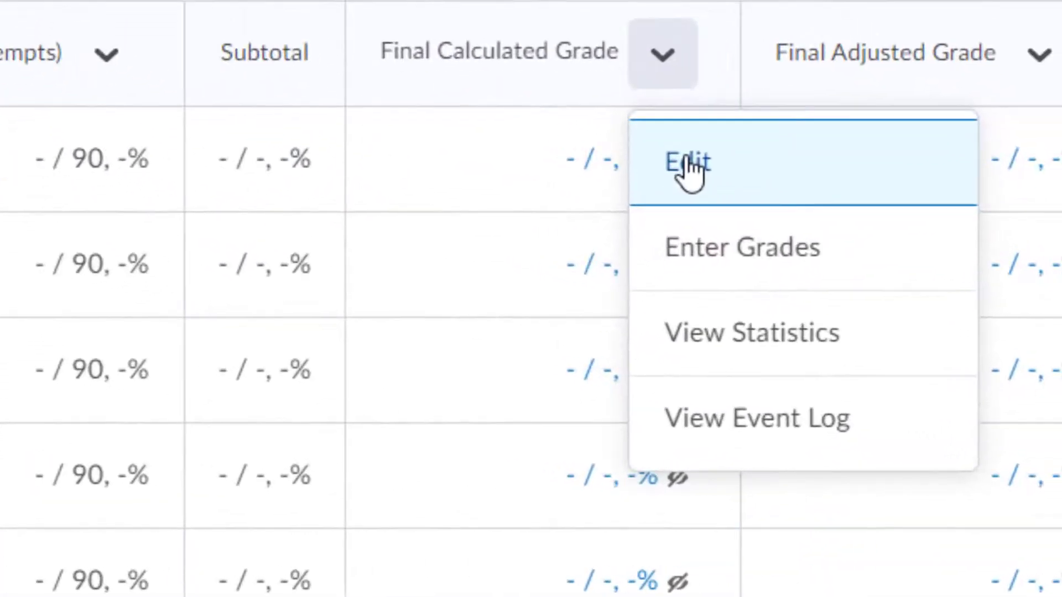
pyautogui.click(688, 166)
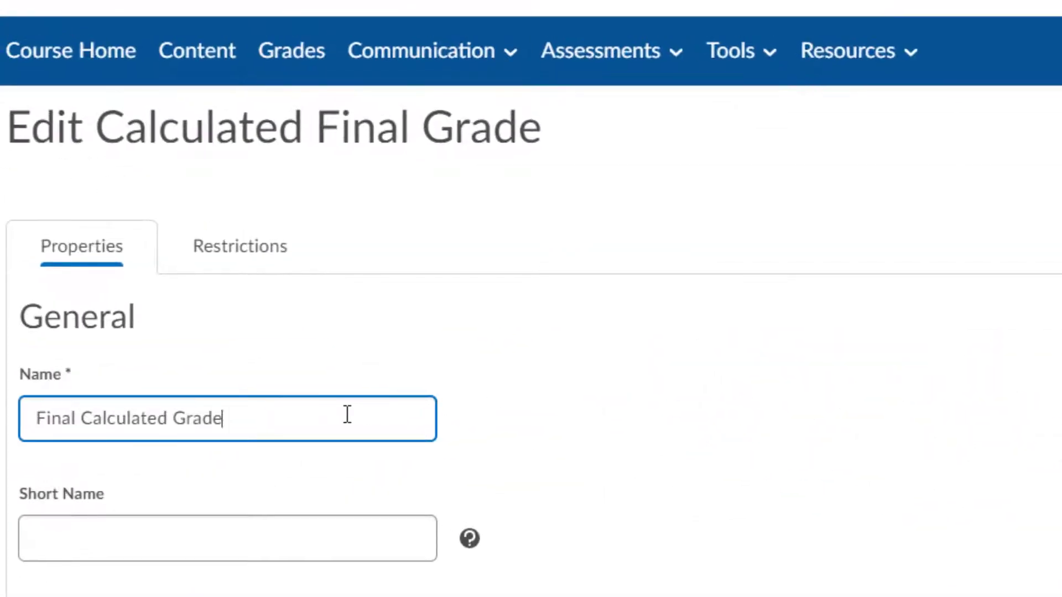
pyautogui.moveTo(346, 415); pyautogui.dragTo(36, 418)
pyautogui.write('Running Average')
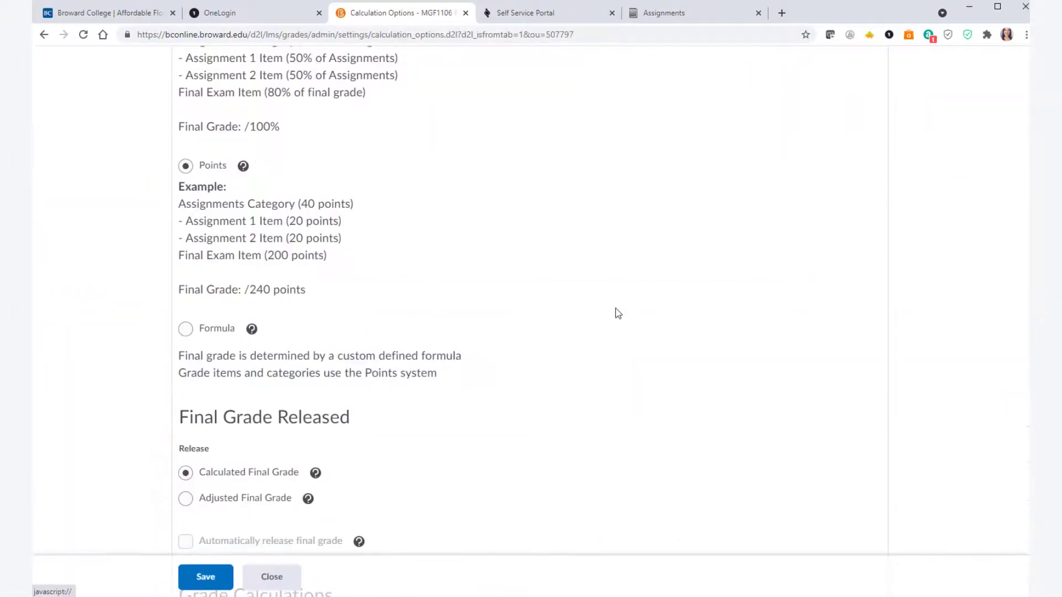
# Review the grade calculation options for grading system, final grade release, ungraded items and auto update, and return to the course home page.
pyautogui.scroll(5, 614, 310)
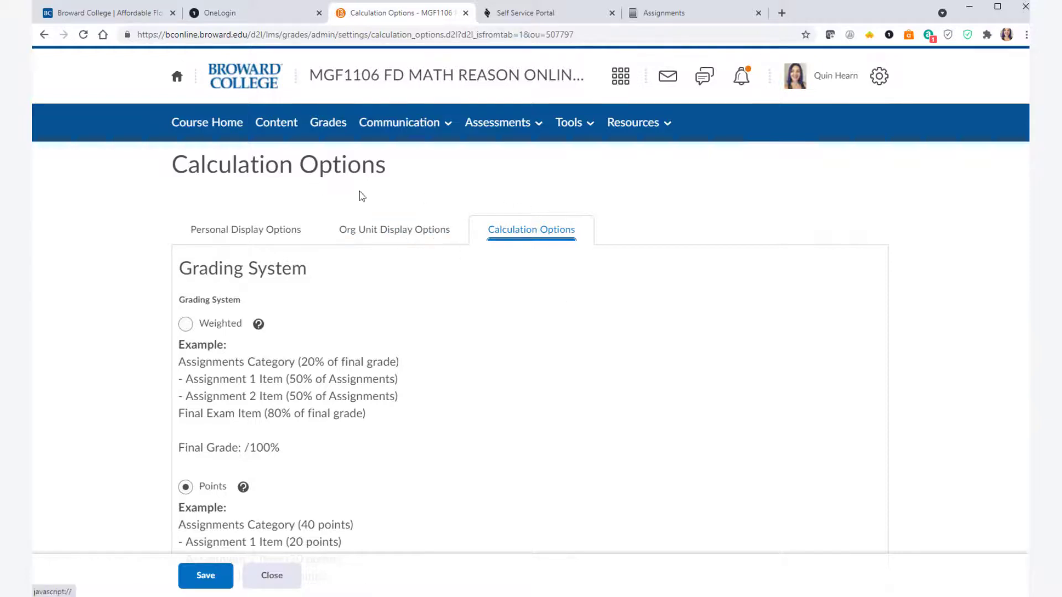
pyautogui.scroll(-8, 569, 364)
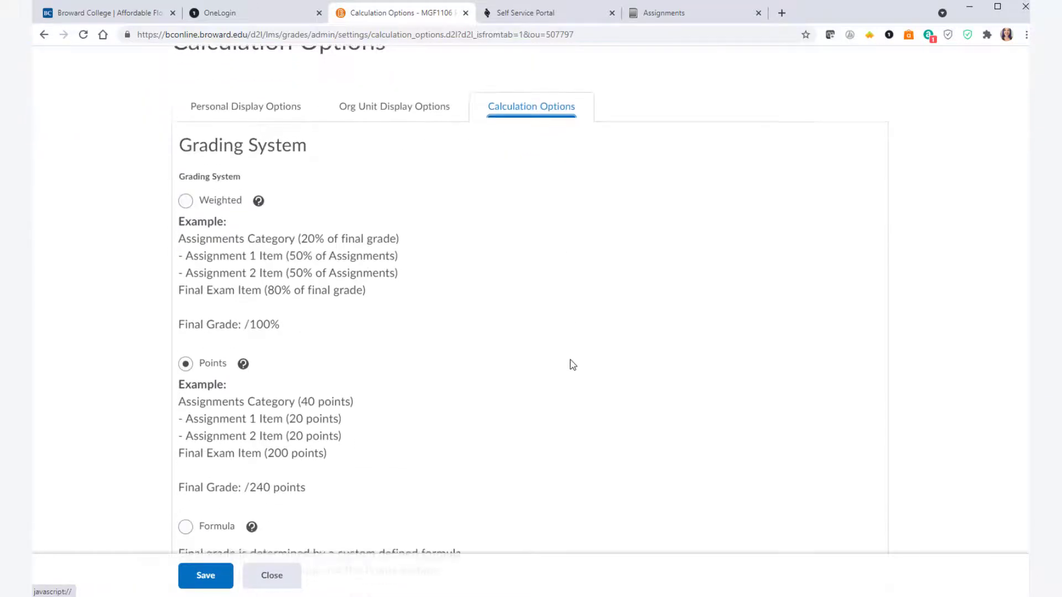
pyautogui.scroll(-2, 565, 365)
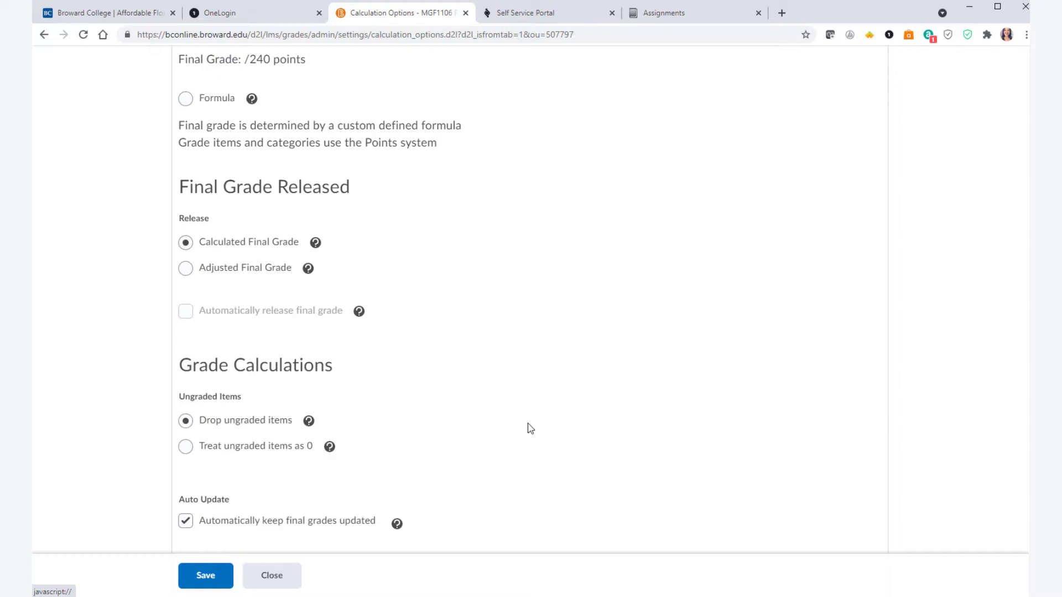
pyautogui.click(207, 122)
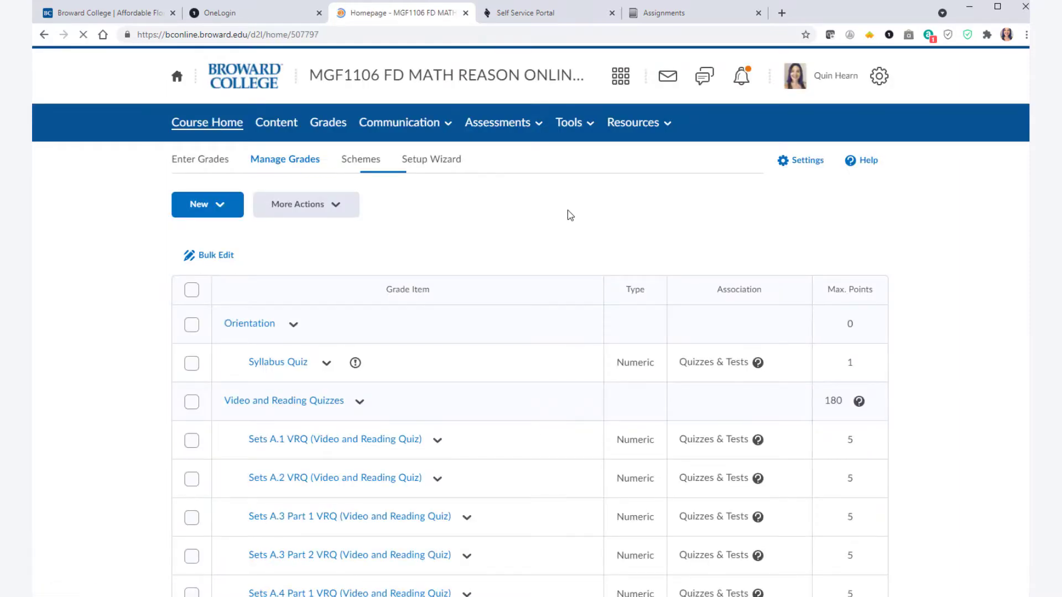